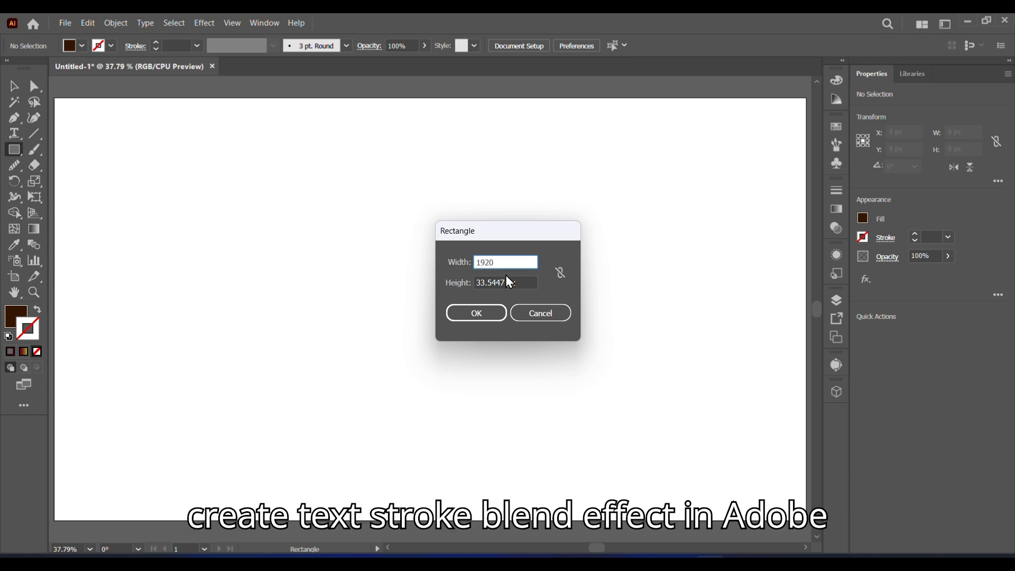
Step: Create a rectangle 1920 px wide and 1080 px high
type("1")
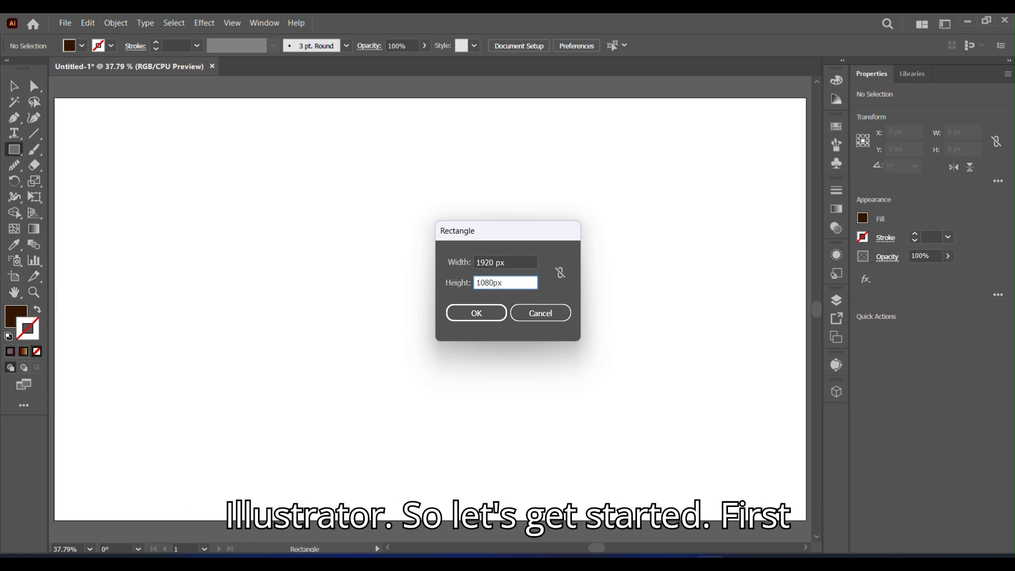
type("080")
left_click(467, 325)
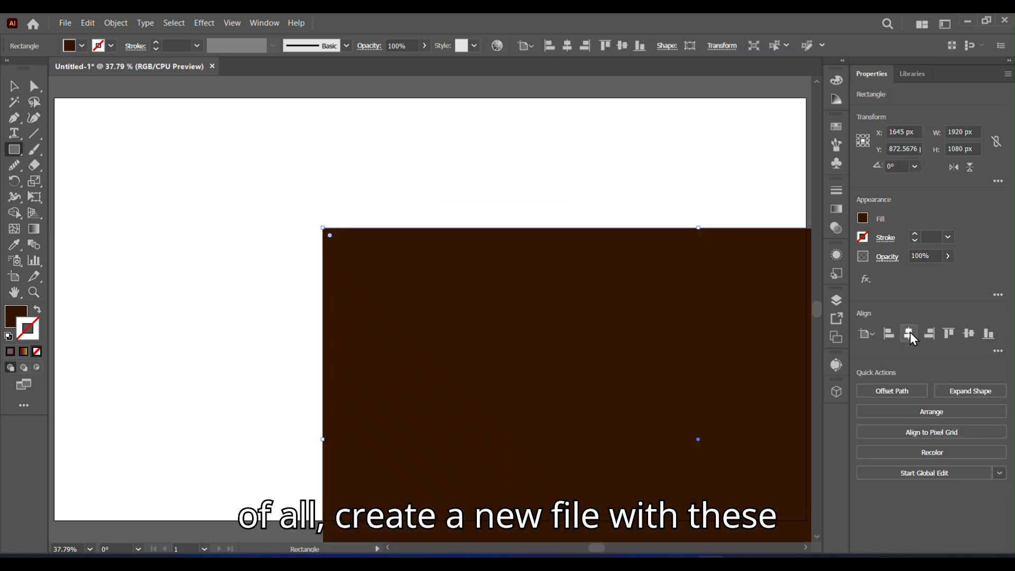
Step: Center the rectangle horizontally and vertically on the artboard
left_click(908, 333)
left_click(968, 333)
left_click_drag(817, 310, 820, 297)
Step: Apply a dark red fill to the background rectangle with the Eyedropper
left_click(14, 244)
left_click(346, 191)
Step: Lock the background rectangle
left_click(116, 23)
left_click(370, 131)
left_click_drag(814, 301, 820, 308)
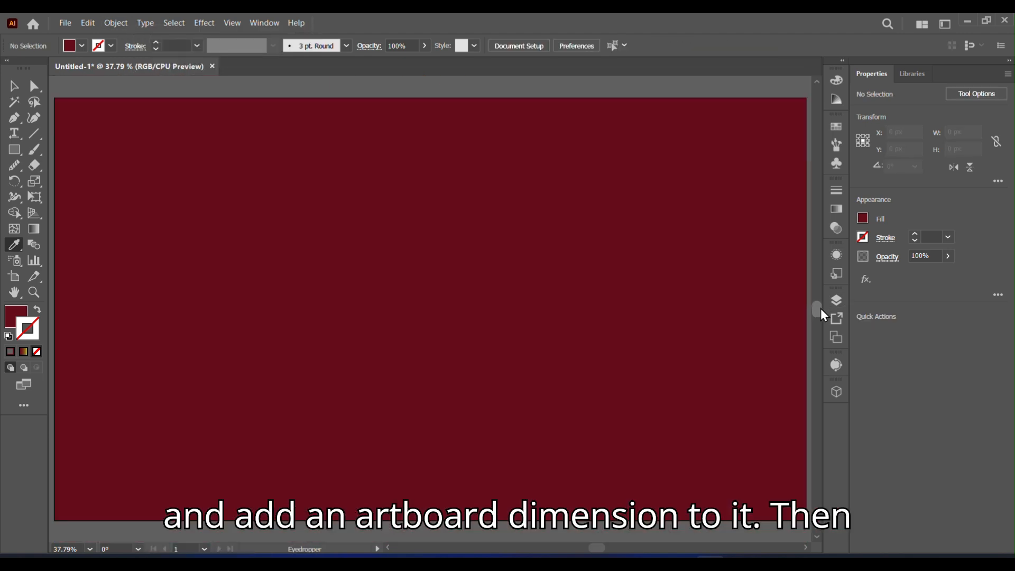
Step: Add a point text object reading COLL on the artboard
left_click(14, 134)
left_click(310, 273)
type("CO")
left_click(14, 86)
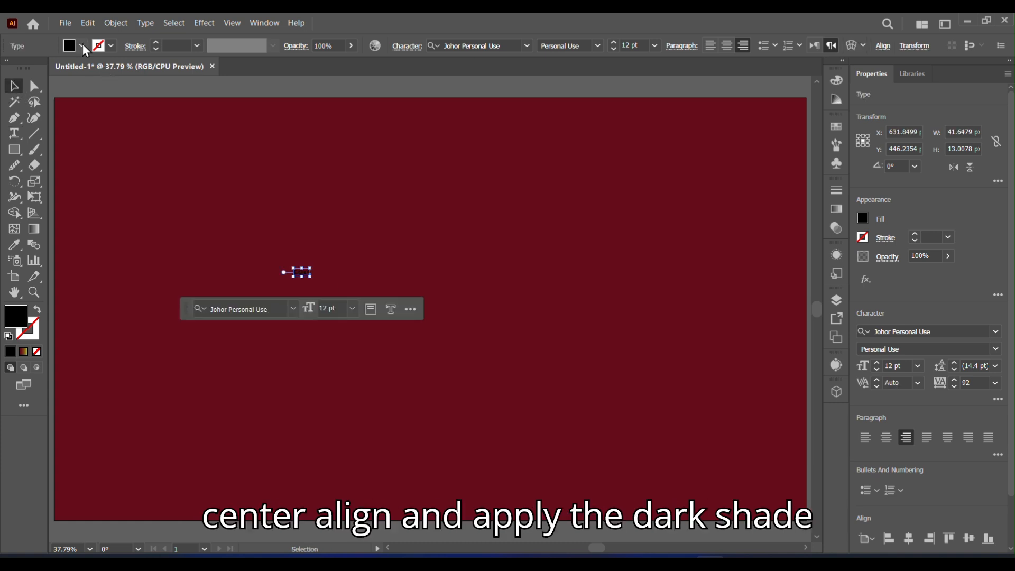
Step: Set the text fill color to white
left_click(83, 46)
left_click(27, 70)
left_click(995, 332)
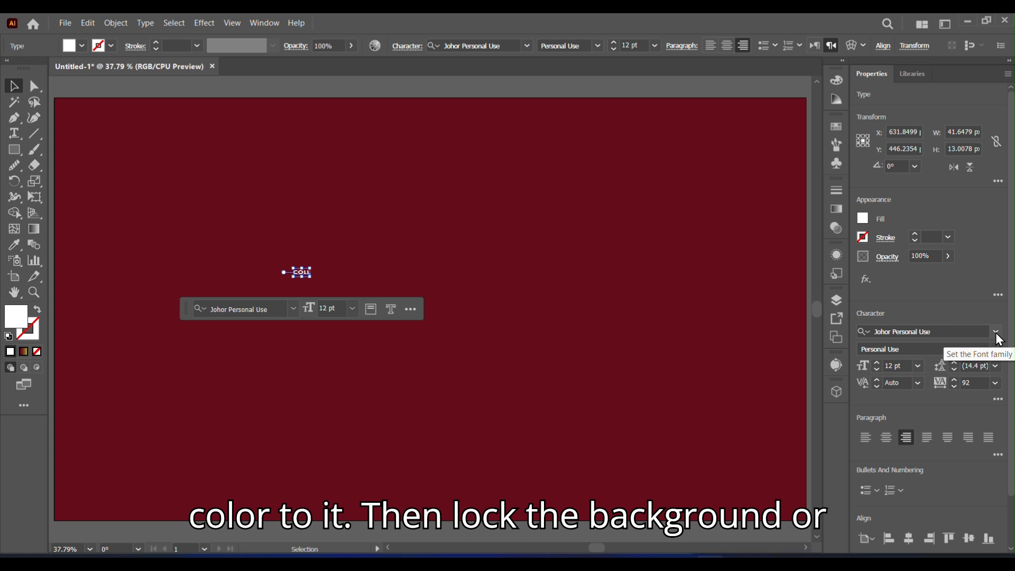
left_click(888, 403)
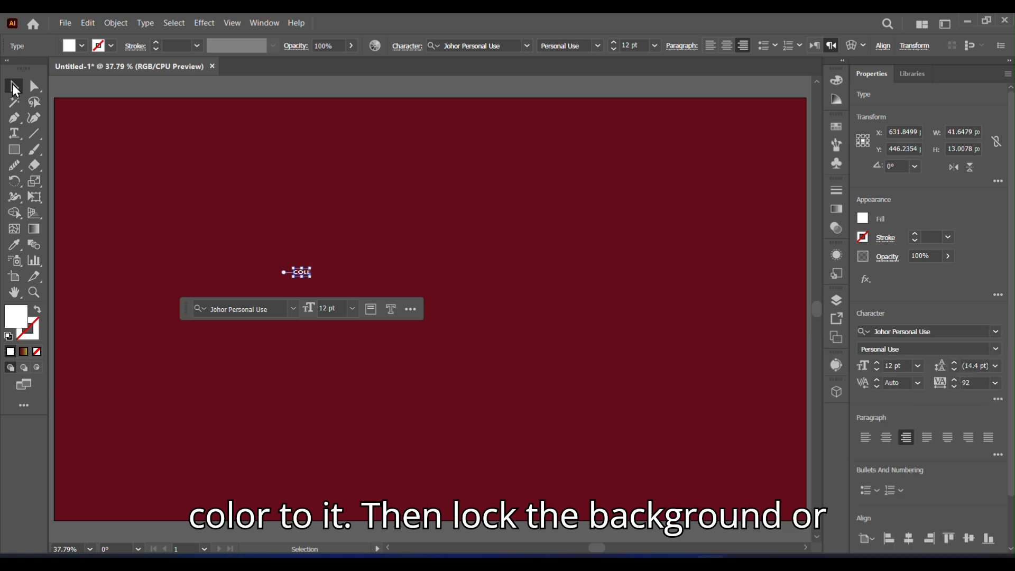
Step: Enlarge the text and retype the third letter so the word reads COOL
left_click_drag(311, 279, 568, 355)
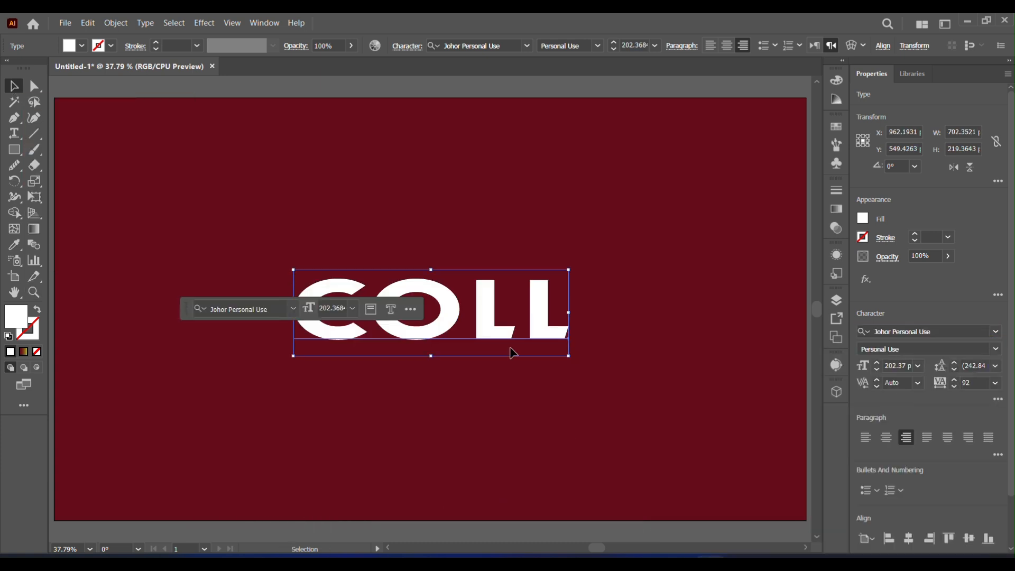
left_click(518, 367)
left_click(540, 343)
double_click(540, 343)
left_click(538, 346)
double_click(536, 343)
left_click(536, 338)
key("BackSpace")
type("O")
left_click(14, 86)
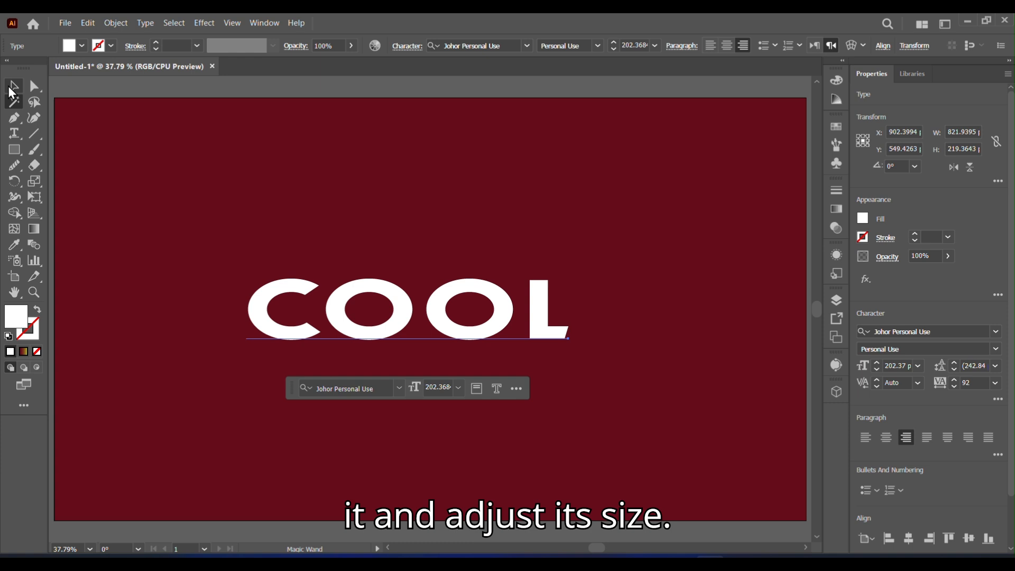
Step: Scale the text to about 1640 px wide and increase its vertical scale in the character options
left_click_drag(569, 356, 754, 478)
left_click_drag(245, 268, 112, 183)
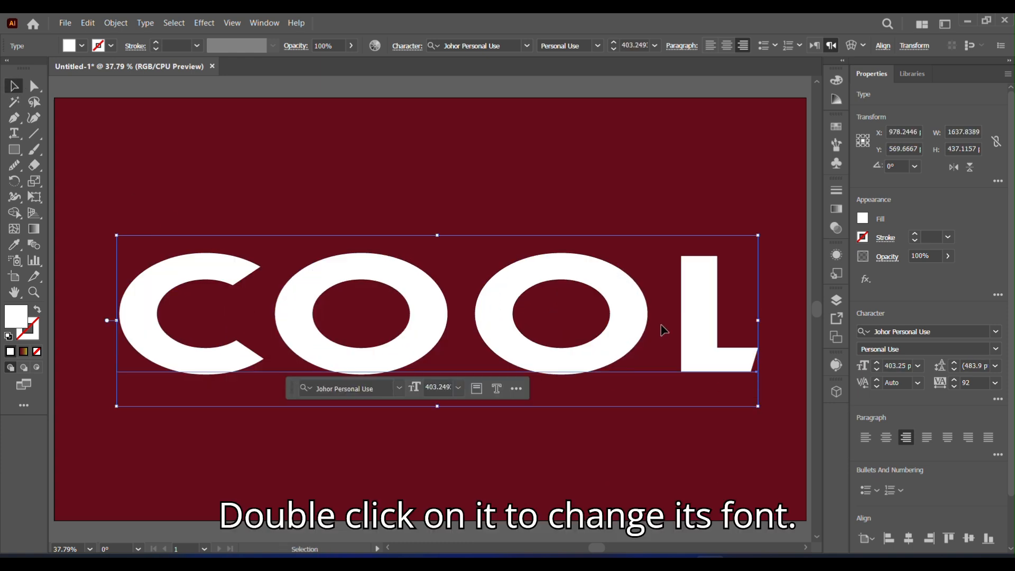
left_click(998, 399)
left_click(875, 236)
left_click(875, 236)
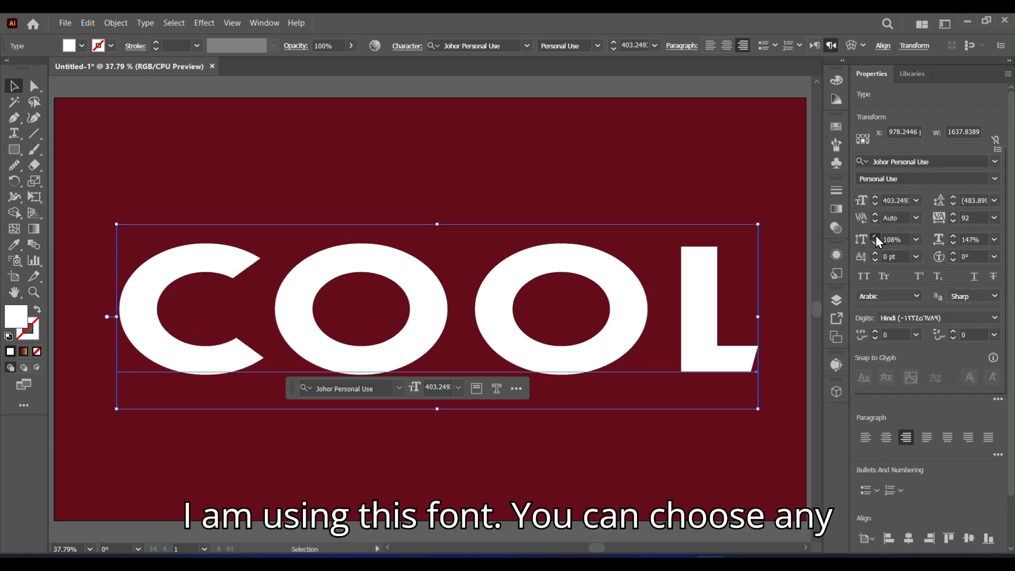
left_click(875, 235)
left_click(875, 236)
left_click(875, 235)
left_click(875, 236)
left_click(953, 236)
left_click(953, 235)
left_click(648, 153)
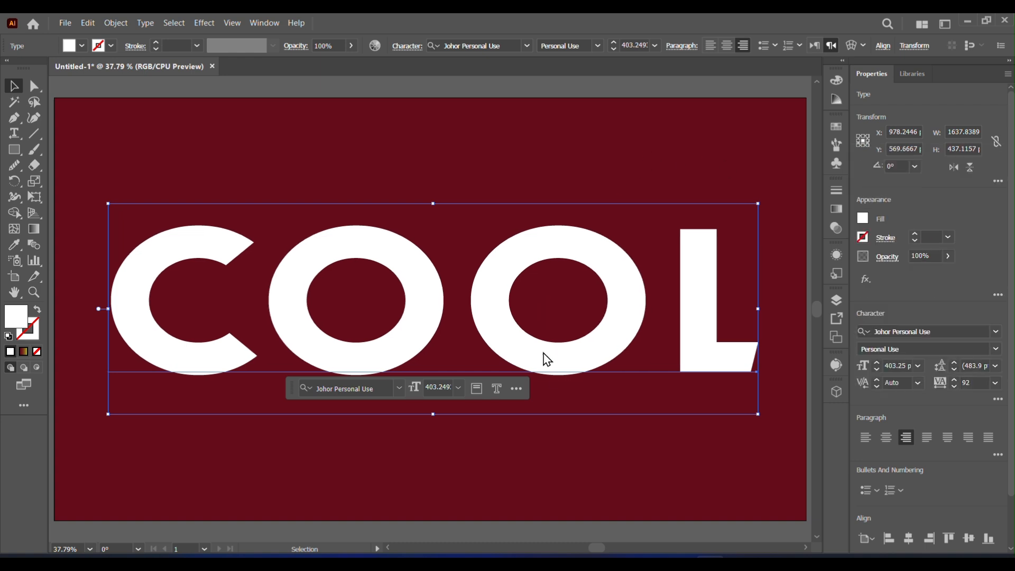
Step: Convert the text to outlines and center it on the artboard
right_click(412, 364)
left_click(581, 355)
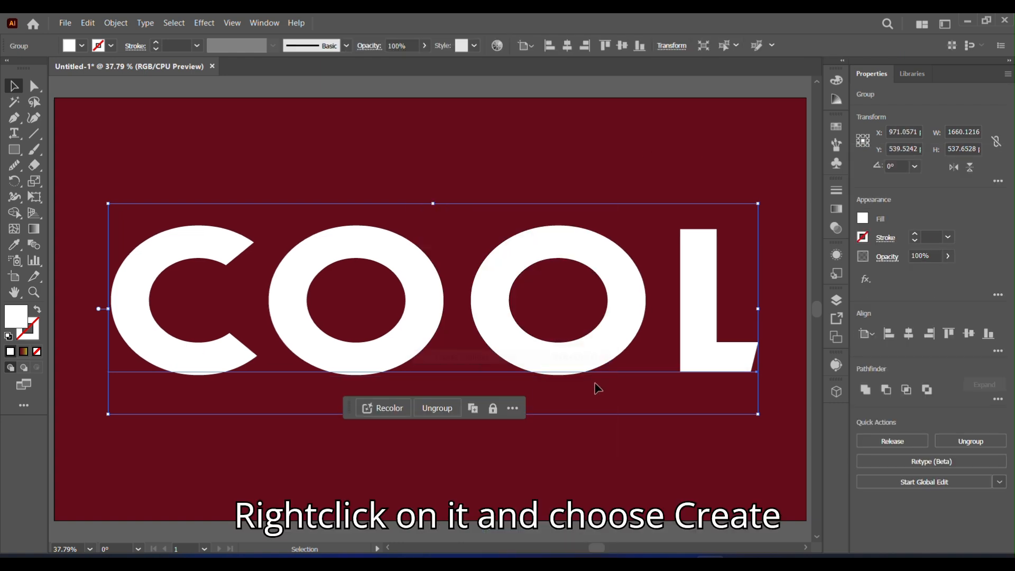
left_click(908, 333)
left_click(968, 333)
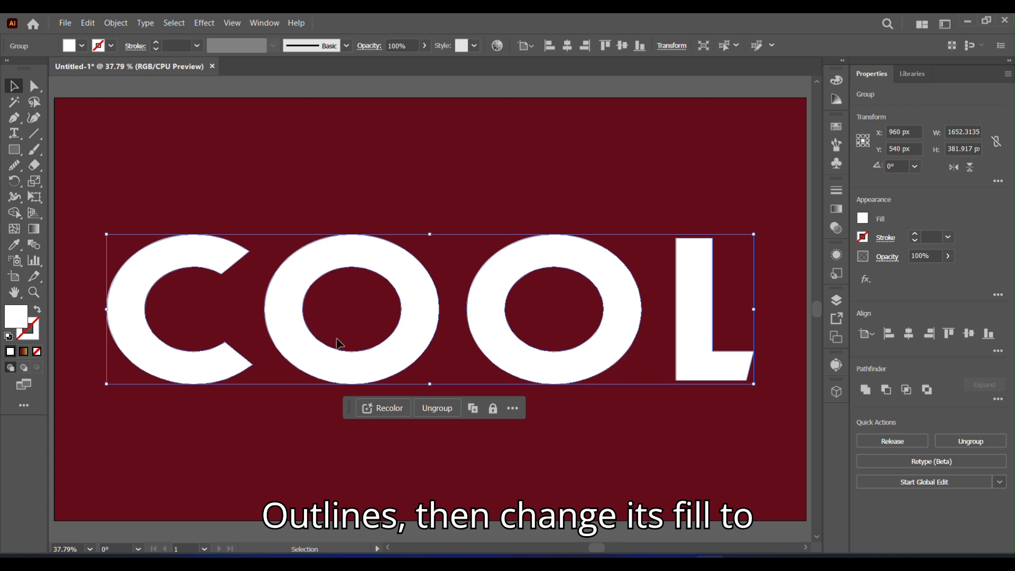
Step: Swap the letters' fill and stroke so they become outlines, with a 3 pt stroke weight
left_click(37, 310)
left_click(155, 42)
left_click(156, 42)
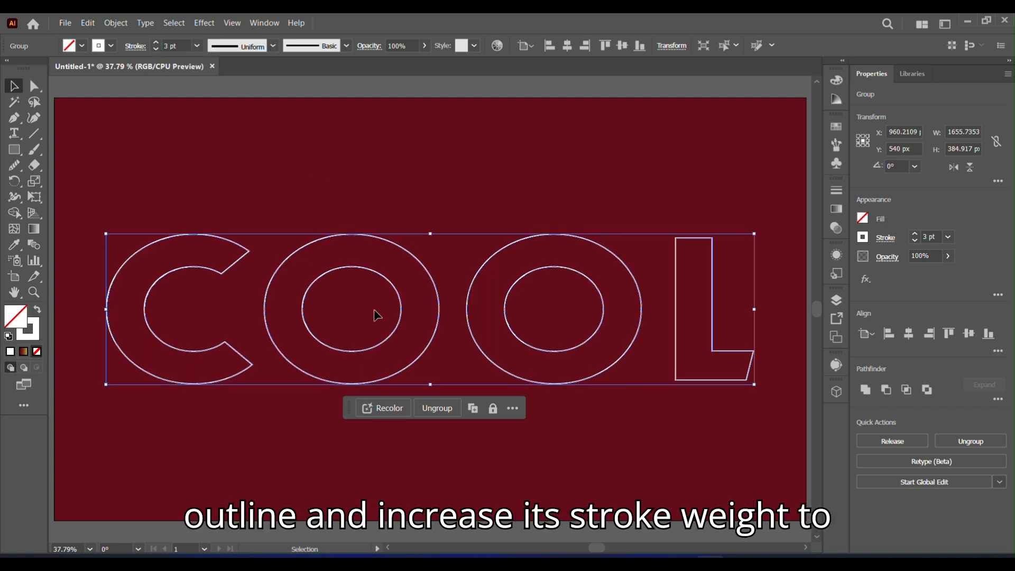
Step: Ungroup the letters and release their compound paths
right_click(398, 340)
left_click(433, 418)
right_click(388, 348)
left_click(449, 207)
Step: Zoom into the C and delete the segment closing its upper end
left_click(34, 291)
left_click_drag(84, 216, 259, 405)
key("p")
left_click(590, 190)
left_click(38, 87)
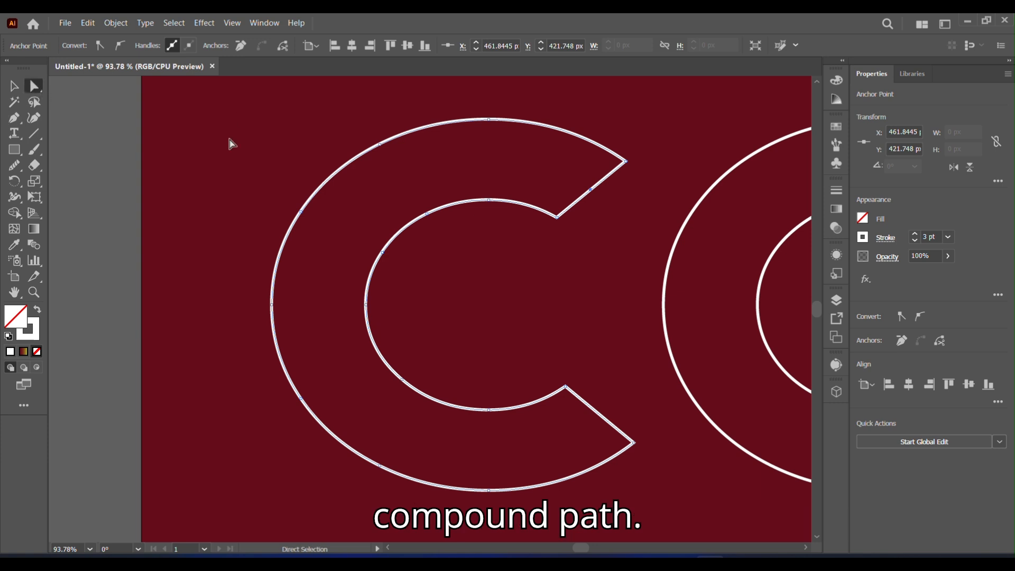
key("Delete")
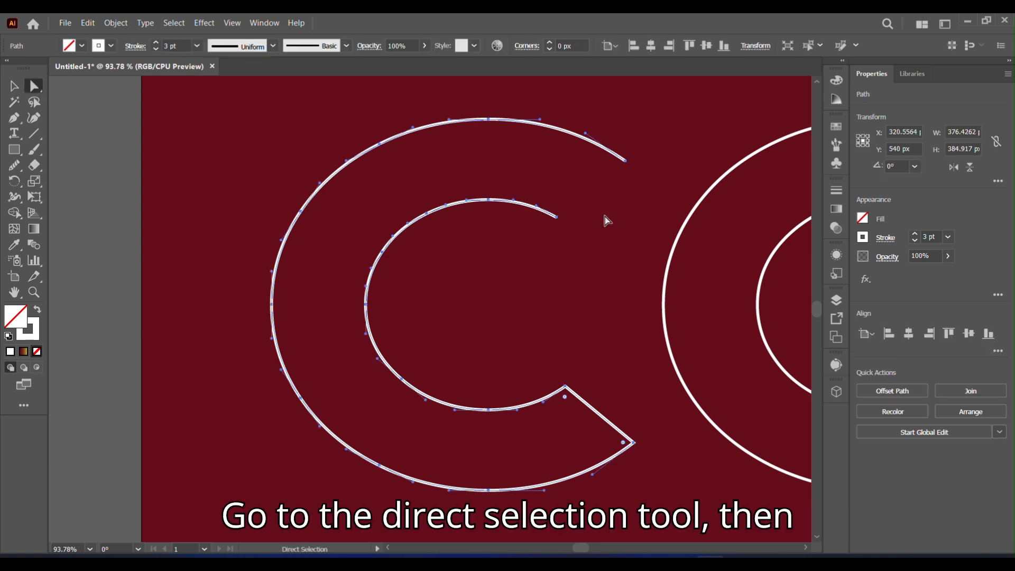
Step: Remove an extra anchor and delete the segment closing the C's lower end
left_click(14, 117)
left_click(600, 415)
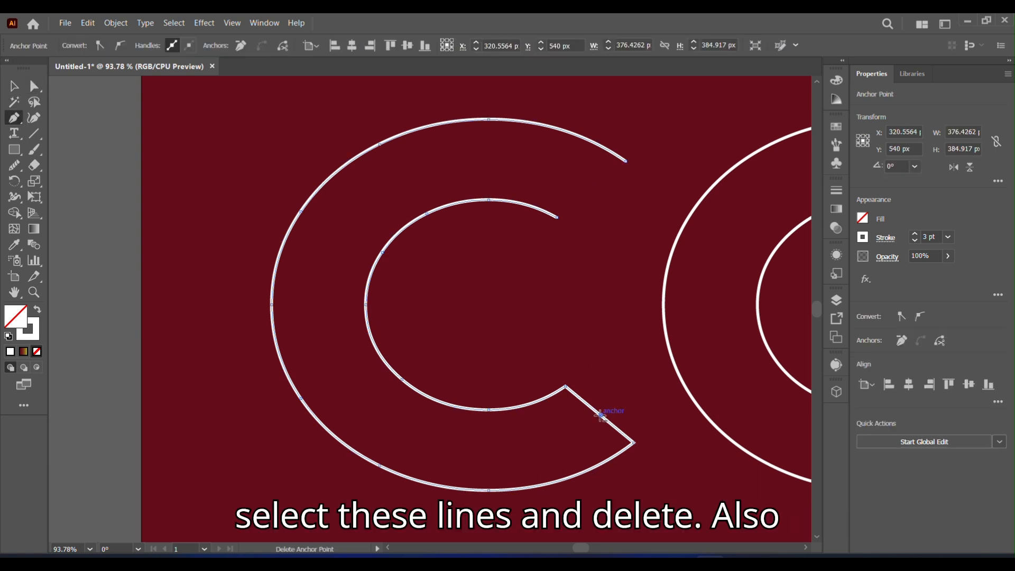
left_click(33, 86)
key("Delete")
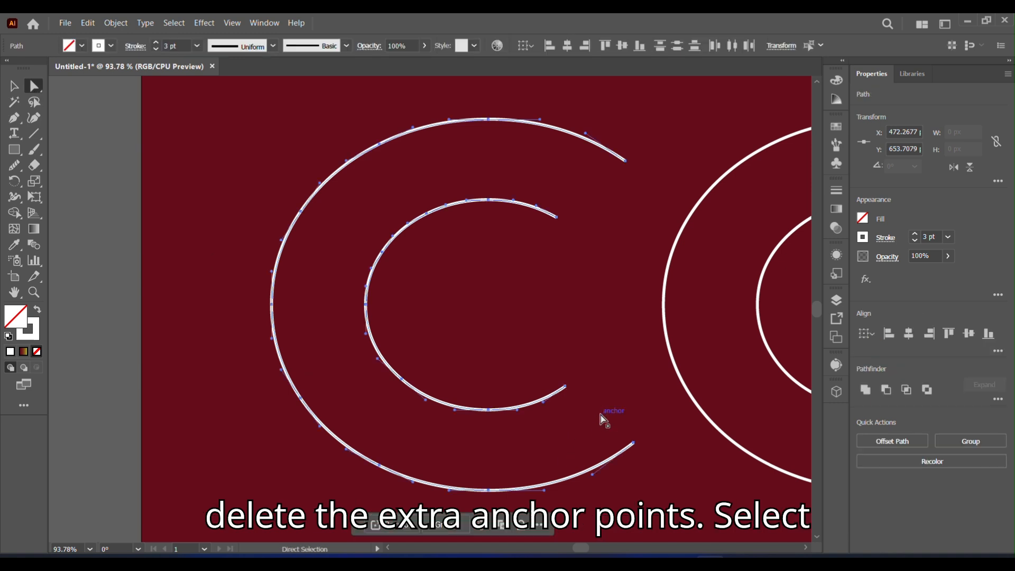
Step: Select both curves of the C and make a blend between them
left_click(14, 86)
left_click_drag(220, 126, 658, 506)
left_click(116, 23)
mouse_move(176, 423)
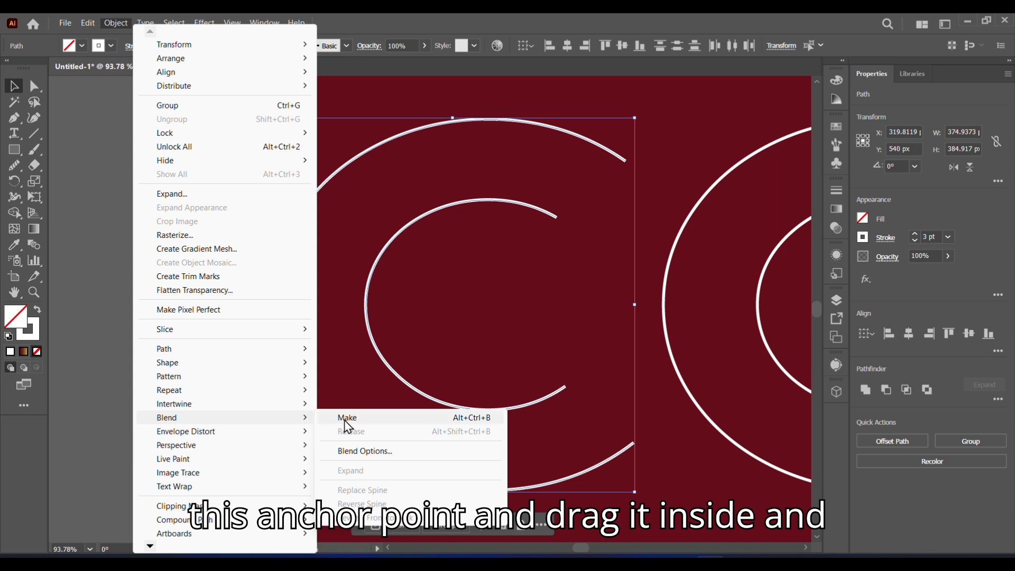
left_click(346, 423)
Step: Set the C's blend options to Specified Steps with 7 steps
double_click(34, 244)
left_click(703, 218)
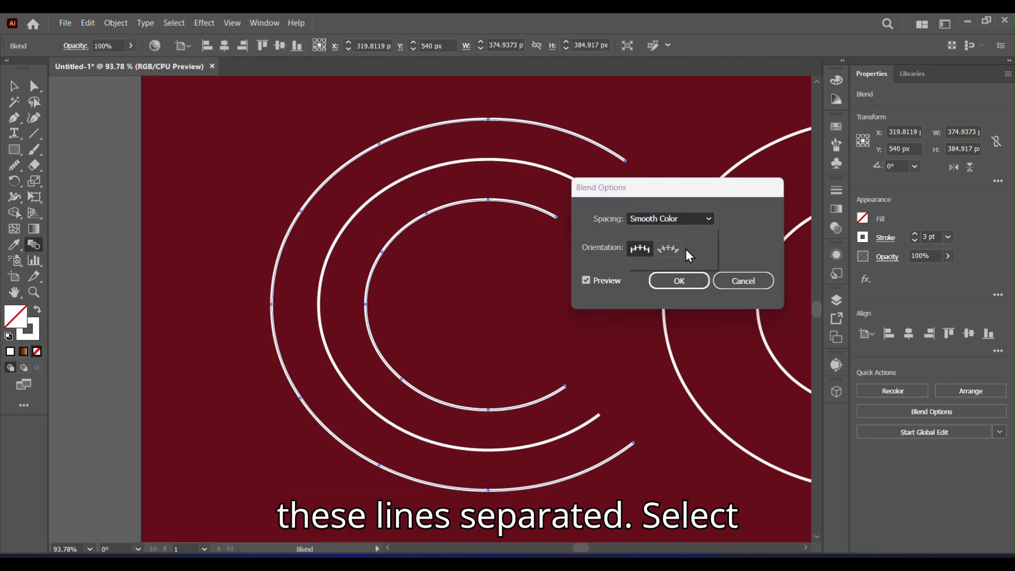
left_click(685, 248)
type("7")
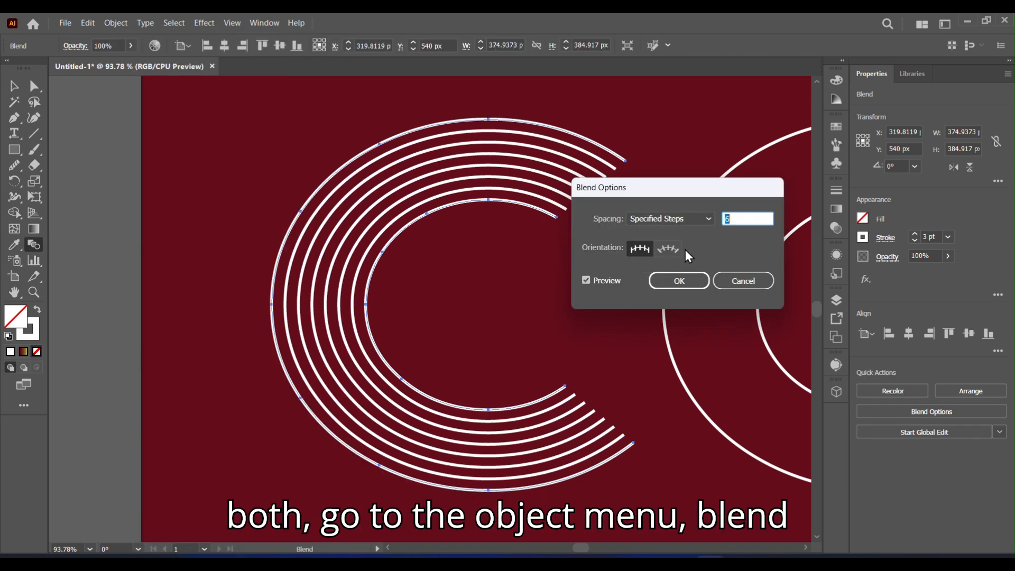
left_click(675, 277)
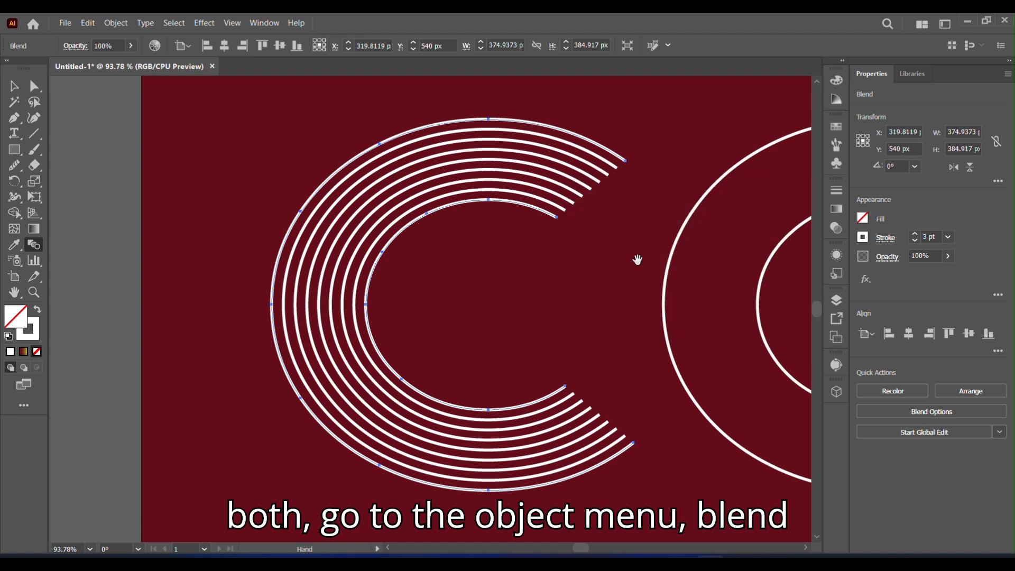
Step: Pan to the first O and select both of its curves
left_click_drag(635, 259, 288, 229)
key("v")
left_click_drag(359, 103, 742, 489)
left_click(34, 244)
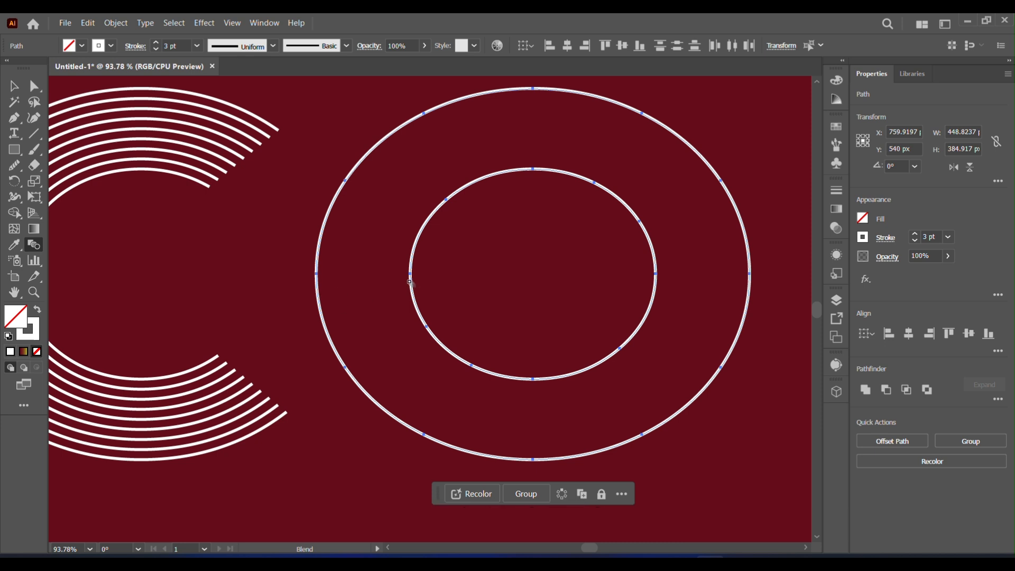
left_click(318, 301)
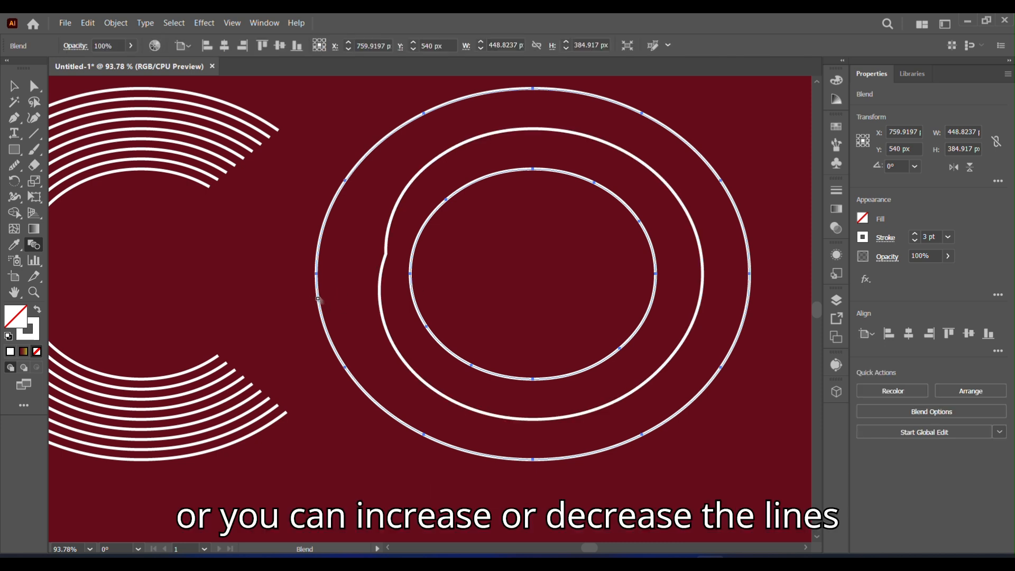
key("ctrl+z")
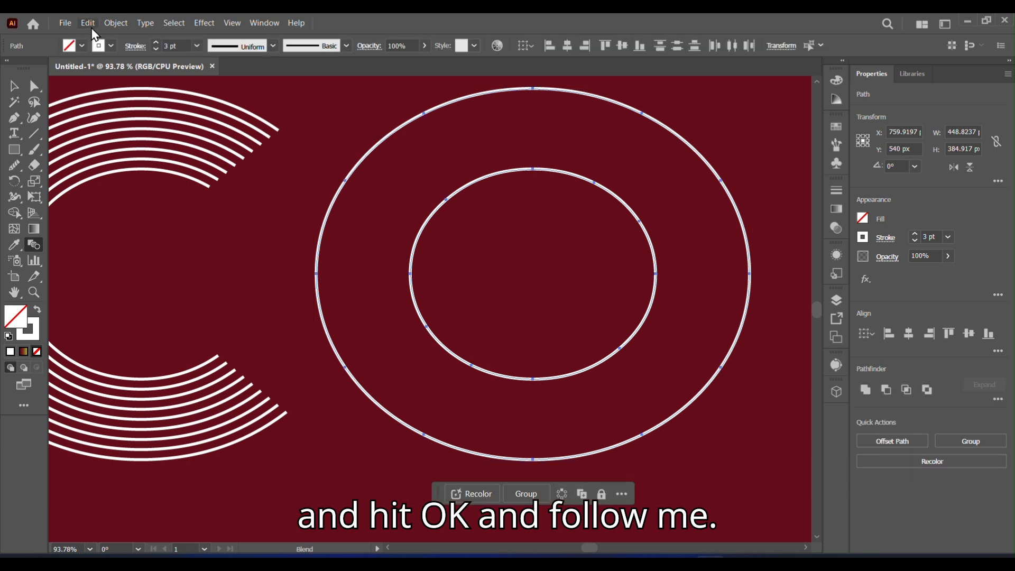
Step: Make a blend between the first O's two curves
left_click(115, 23)
mouse_move(175, 417)
left_click(343, 420)
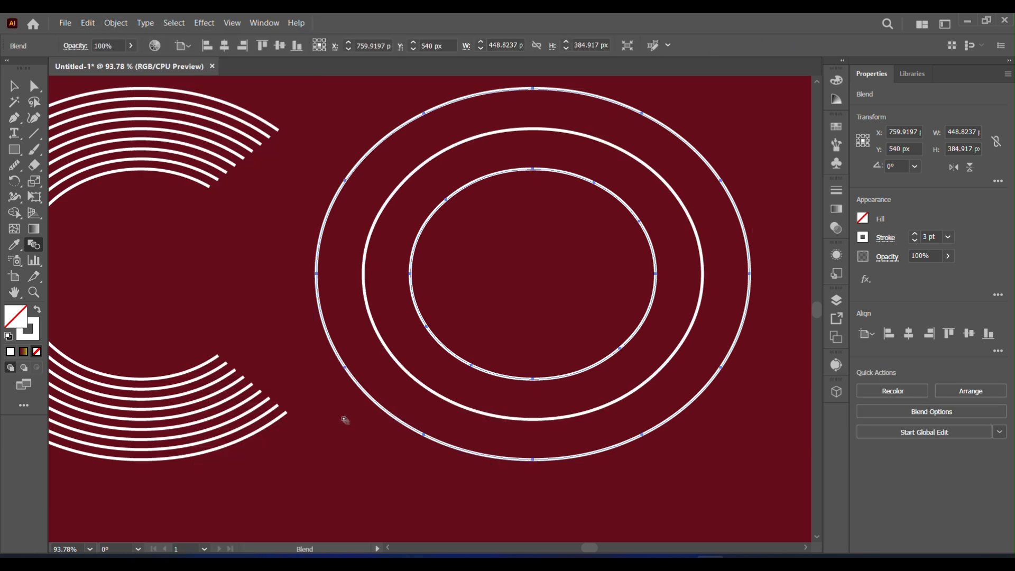
Step: Set the first O's blend options to Specified Steps with 7 steps
double_click(15, 244)
left_click(669, 218)
left_click(657, 246)
key("Up")
key("Up")
key("Up")
key("Up")
key("Up")
key("Up")
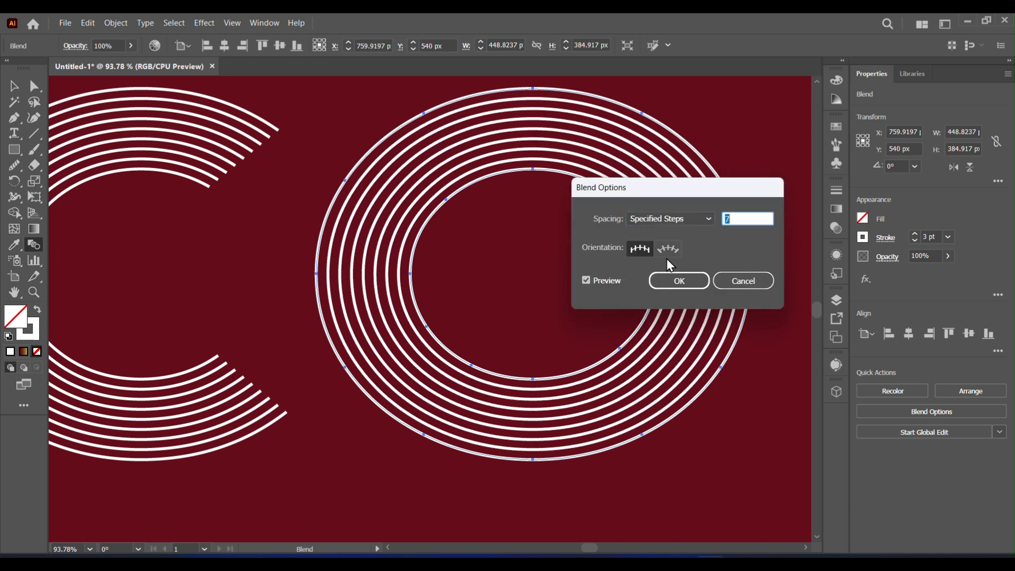
left_click(679, 280)
Step: Select both curves of the second O and make a blend between them
key("v")
left_click_drag(713, 301, 201, 298)
left_click_drag(301, 118, 755, 471)
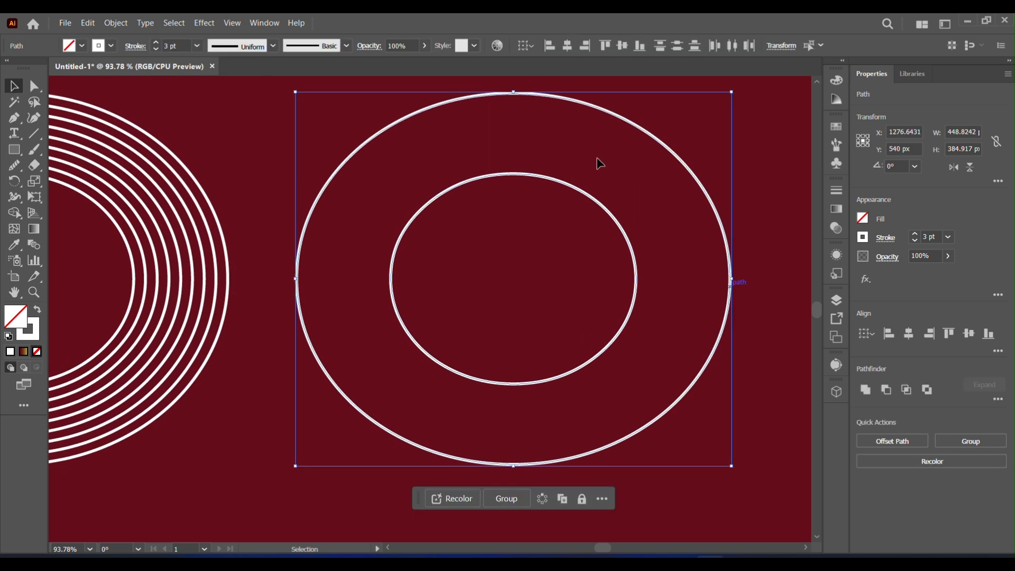
left_click(117, 24)
mouse_move(204, 417)
left_click(333, 417)
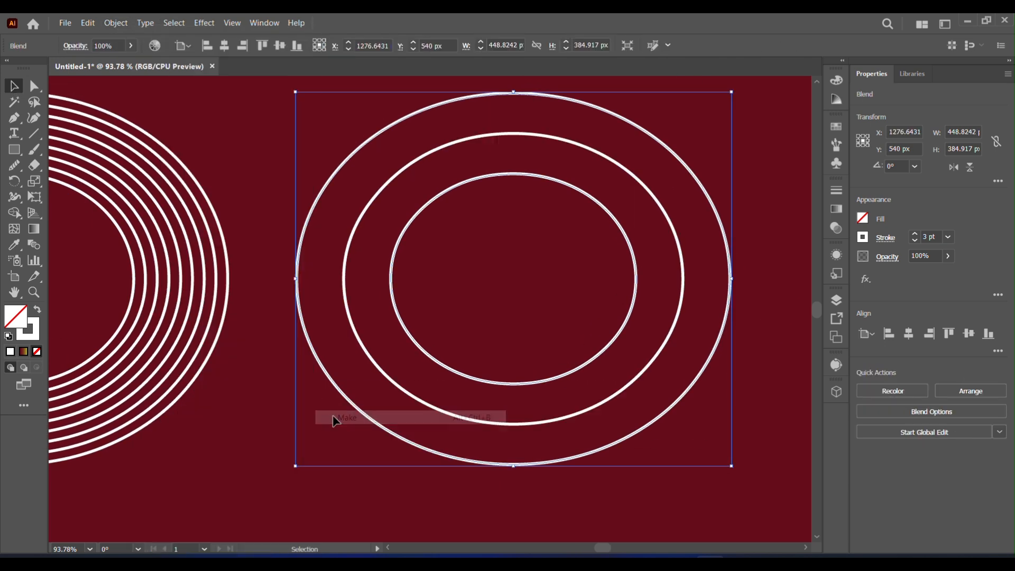
Step: Set the second O's blend to Specified Steps with 7 steps
double_click(34, 244)
left_click(670, 218)
left_click(671, 250)
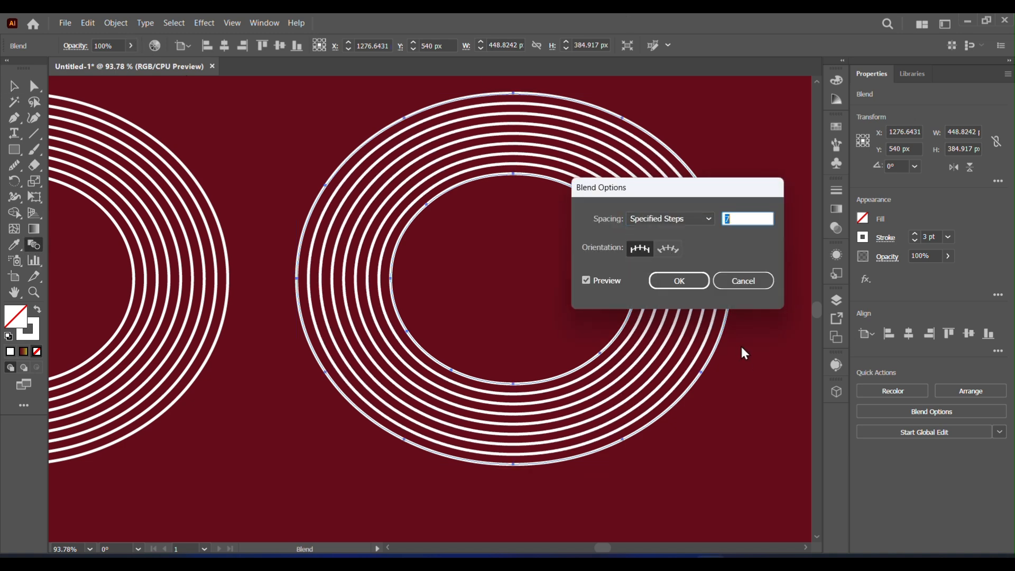
key("Return")
left_click_drag(673, 270, 308, 262)
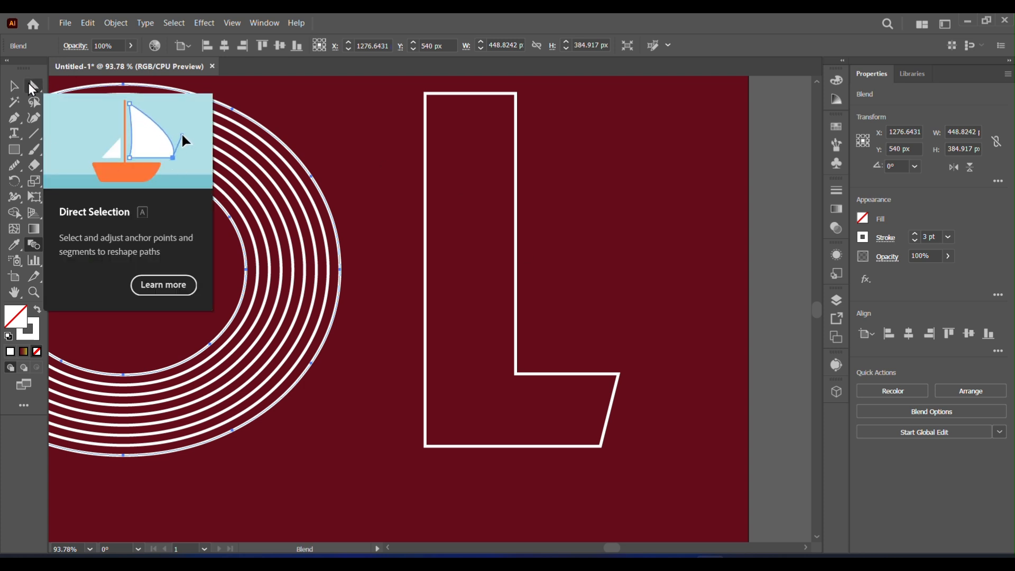
Step: Add an anchor point on the slanted edge of the L
key("p")
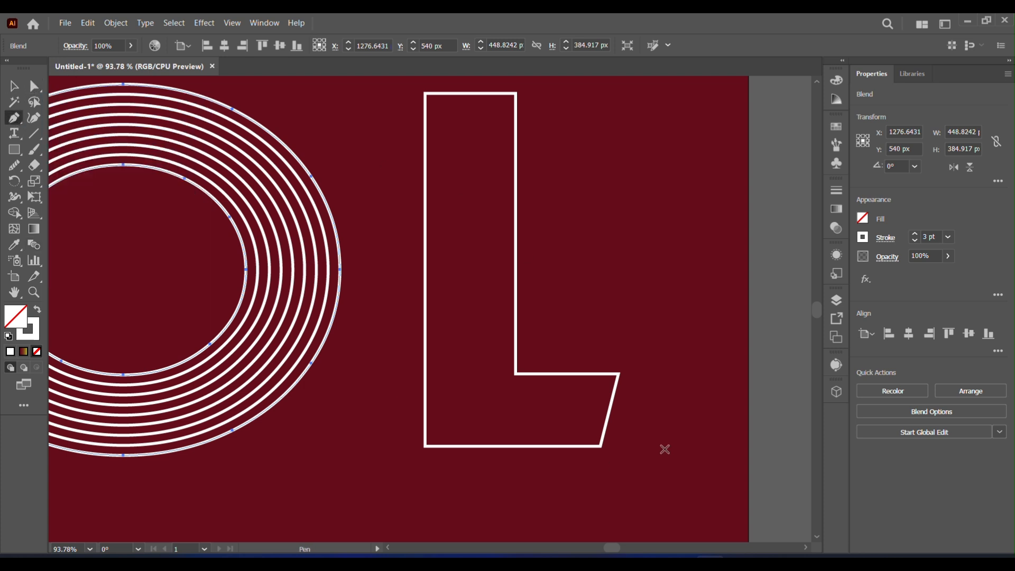
left_click(608, 411)
key("a")
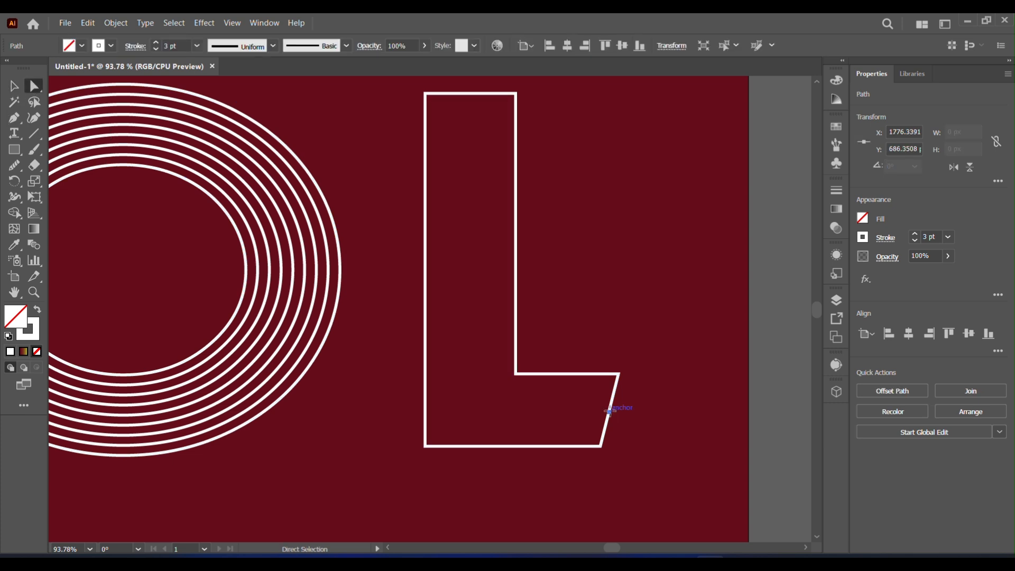
left_click(660, 444)
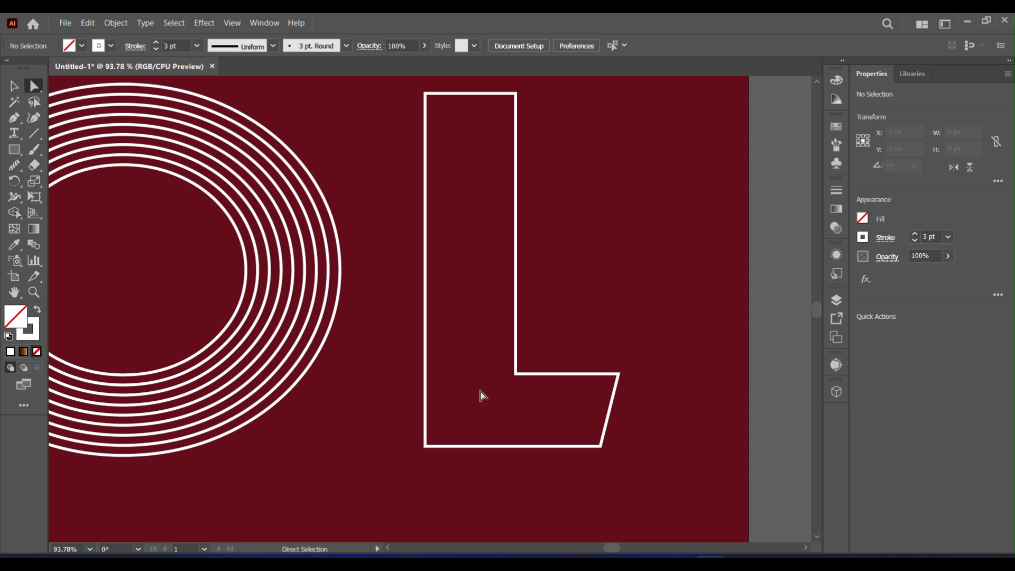
Step: Round the L's inner corner and bottom-left corner
left_click(517, 374)
left_click(425, 446, "shift")
left_click_drag(523, 366, 573, 318)
left_click(15, 84)
left_click(546, 452)
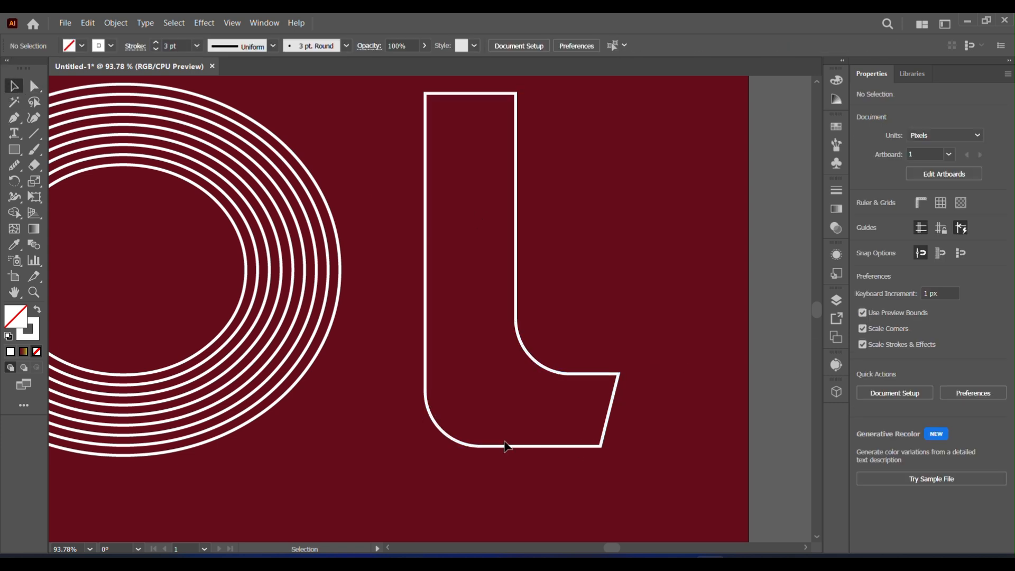
Step: Remove the slanted bottom-right edge from the L outline
left_click(605, 430)
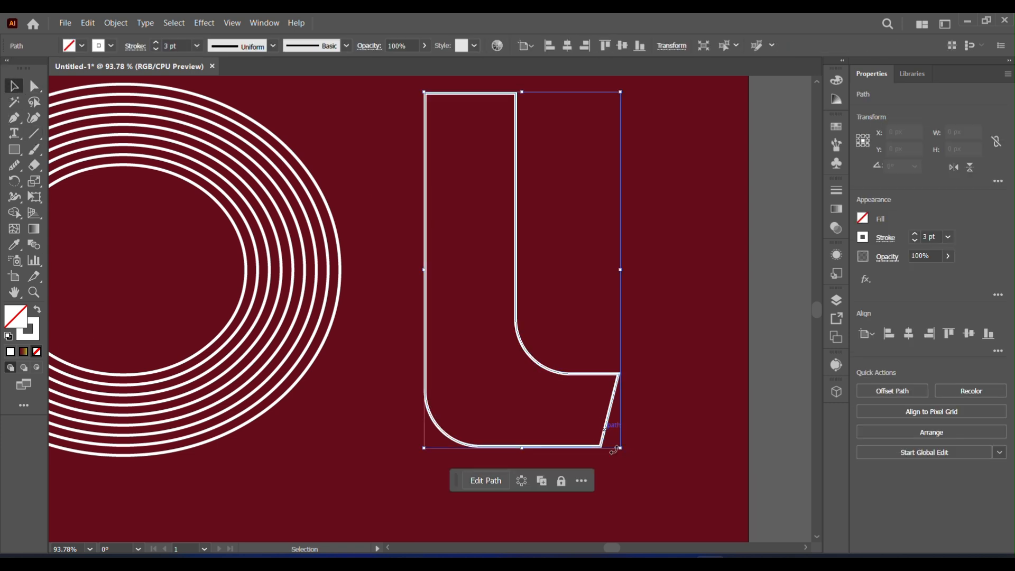
left_click(20, 121)
left_click(609, 413)
key("a")
key("Delete")
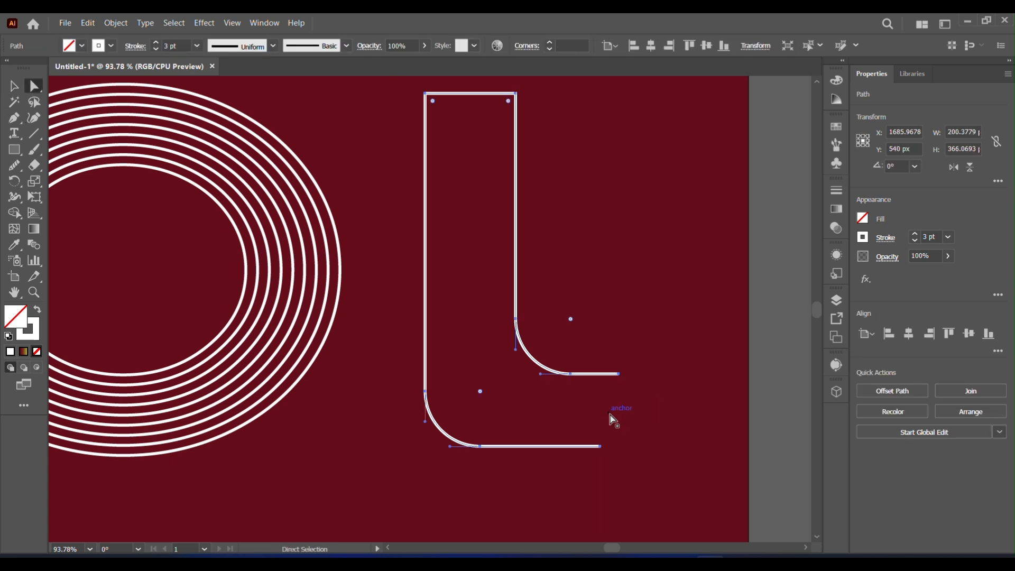
Step: Delete the L's top edge, leaving separate inner and outer curves
left_click(16, 120)
left_click(475, 94)
key("a")
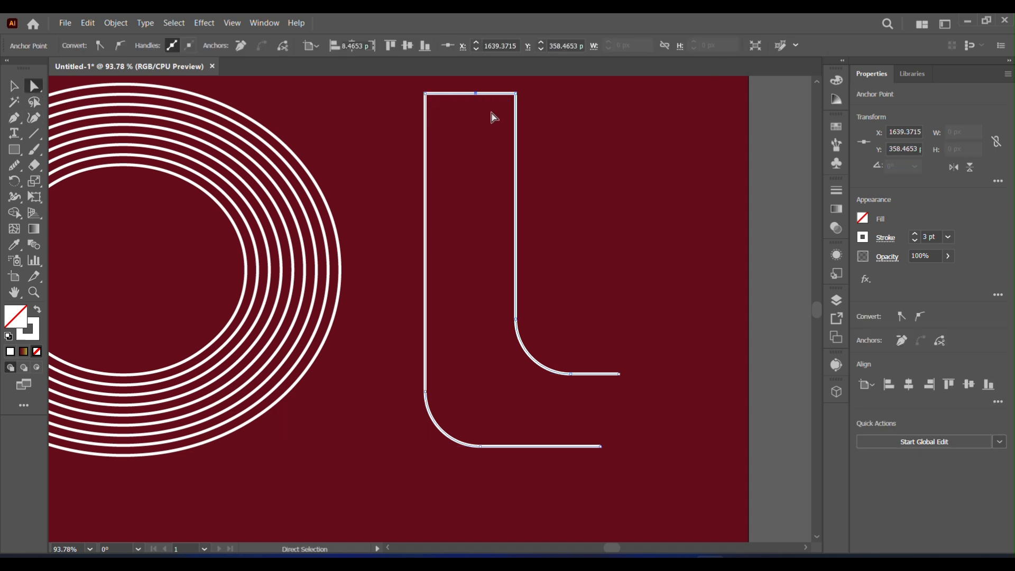
key("Delete")
Step: Select both L curves and make a blend between them
key("v")
left_click_drag(385, 90, 642, 446)
left_click(115, 23)
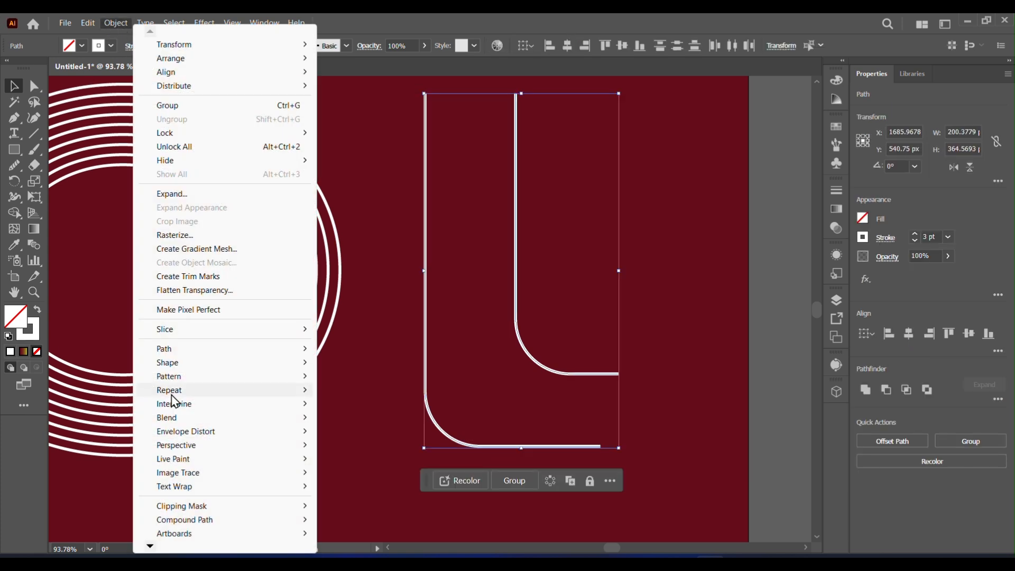
left_click(346, 416)
Step: Set the L's blend to Specified Steps with 8 steps
double_click(34, 244)
left_click(697, 222)
left_click(686, 252)
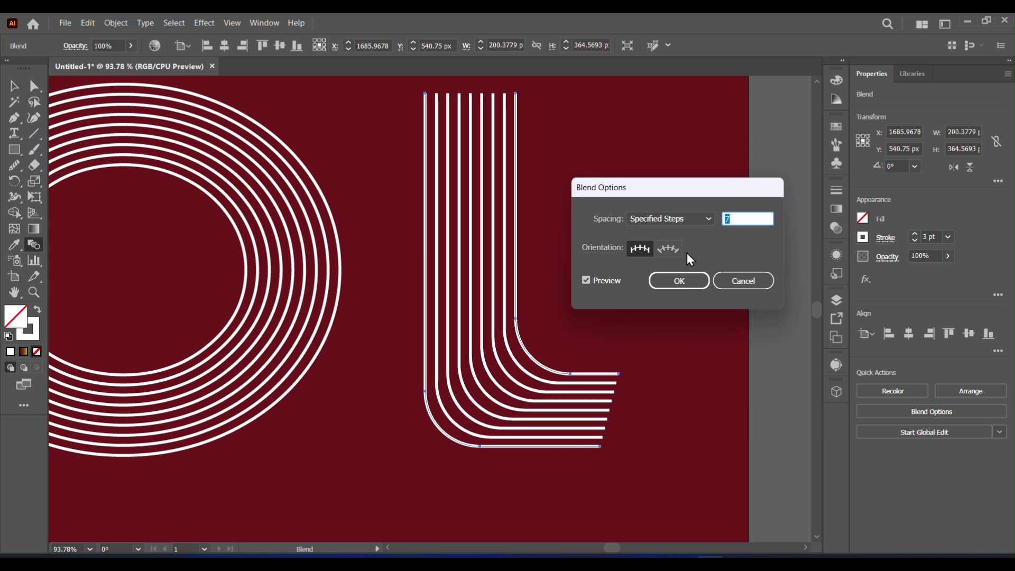
key("Up")
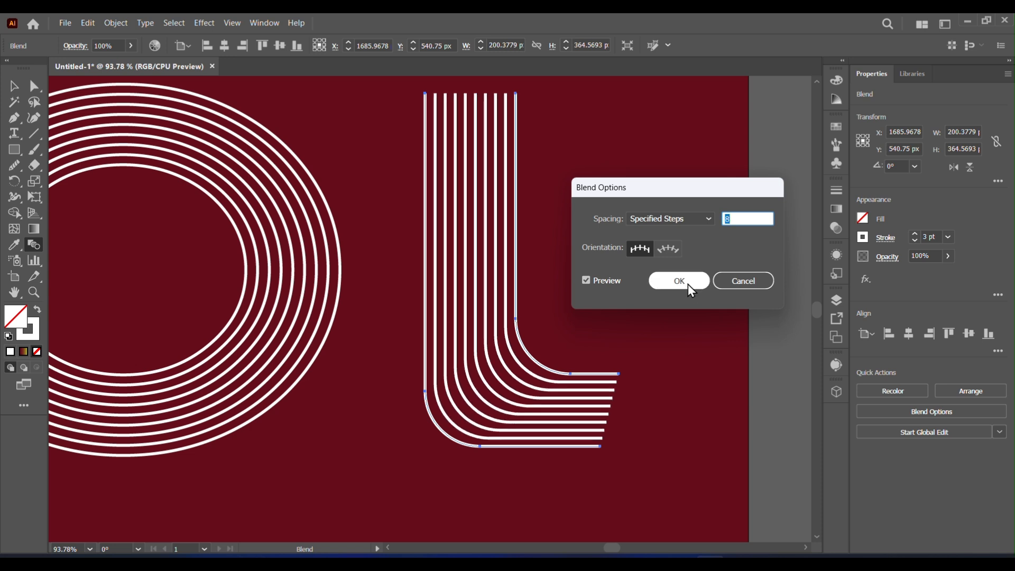
left_click(687, 284)
Step: Select all four letters and apply a stroke gradient with its right stop sampled from the yellow-green swatch
left_click(90, 549)
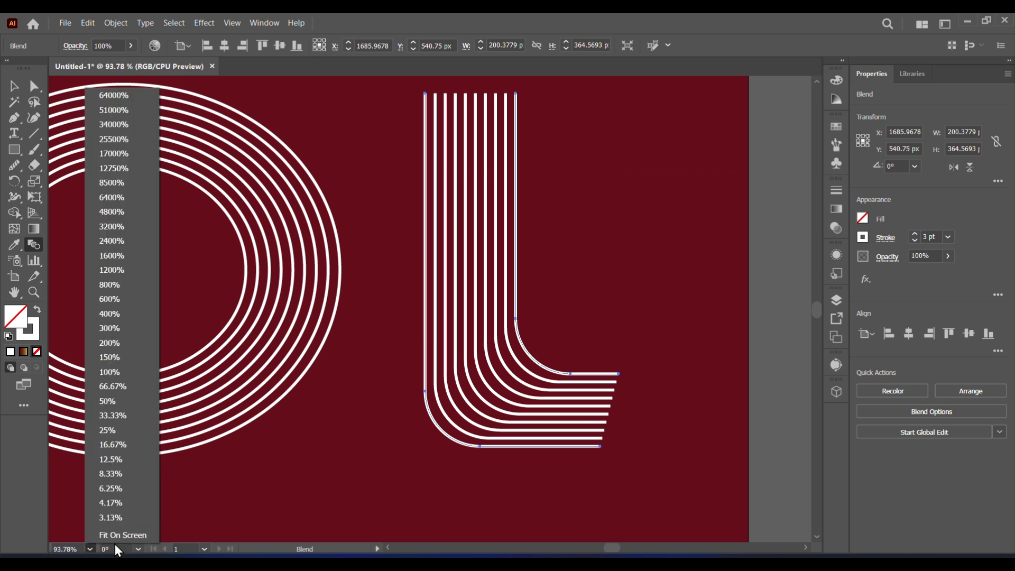
left_click(122, 534)
left_click(14, 85)
left_click_drag(100, 163, 788, 435)
left_click_drag(605, 366, 614, 366)
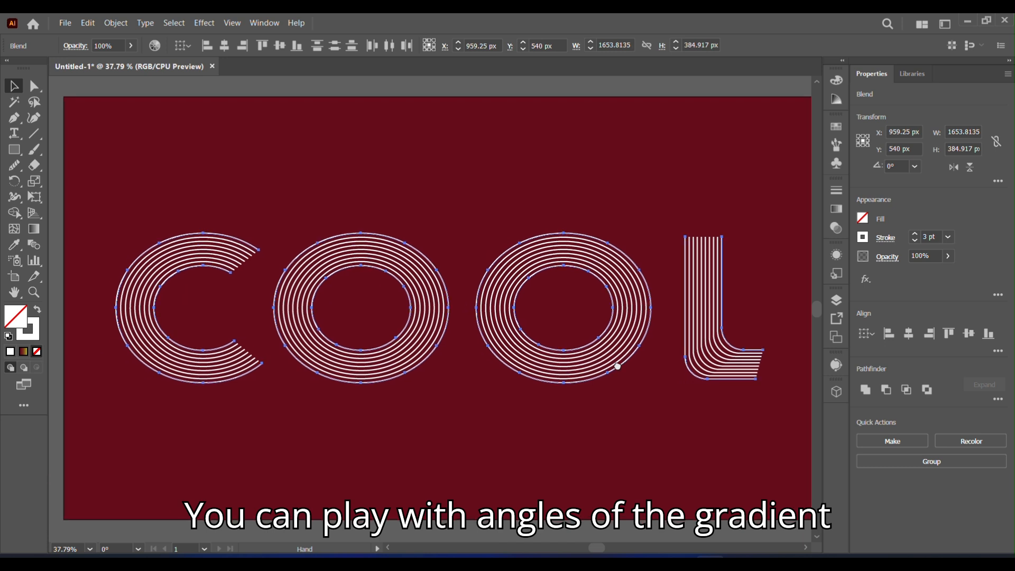
left_click(836, 209)
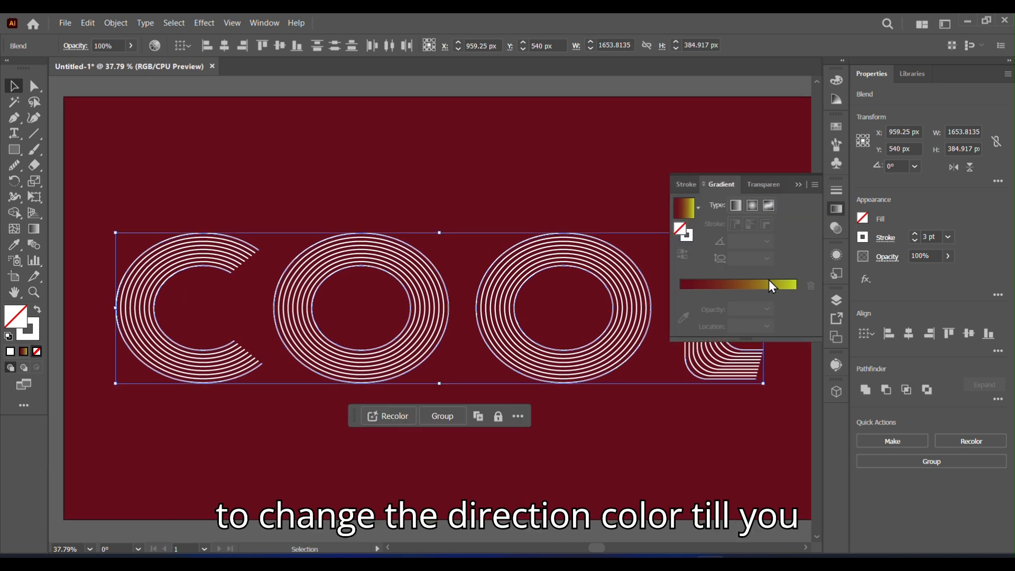
left_click(698, 208)
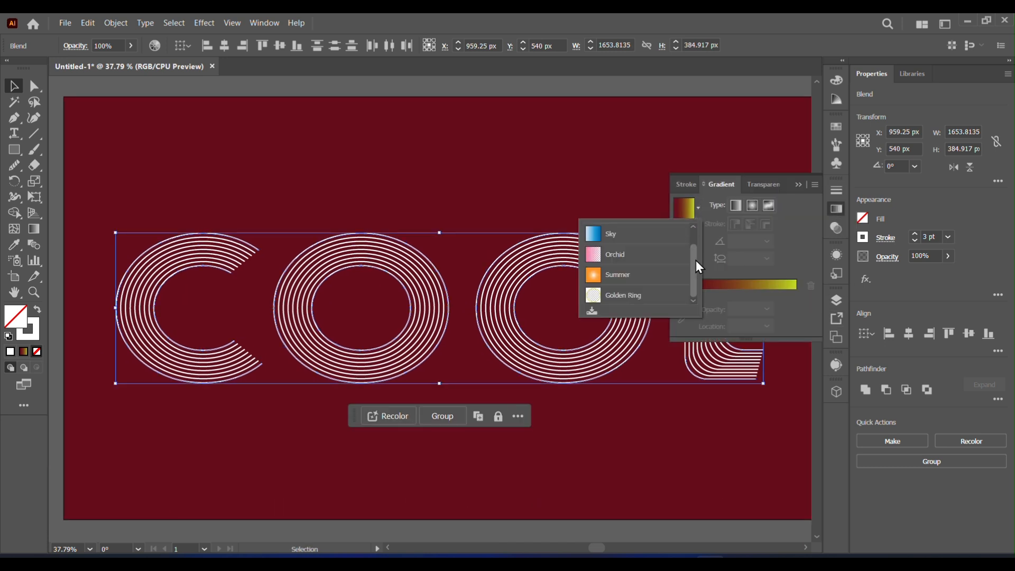
left_click_drag(695, 259, 695, 240)
left_click(677, 231)
left_click(37, 351)
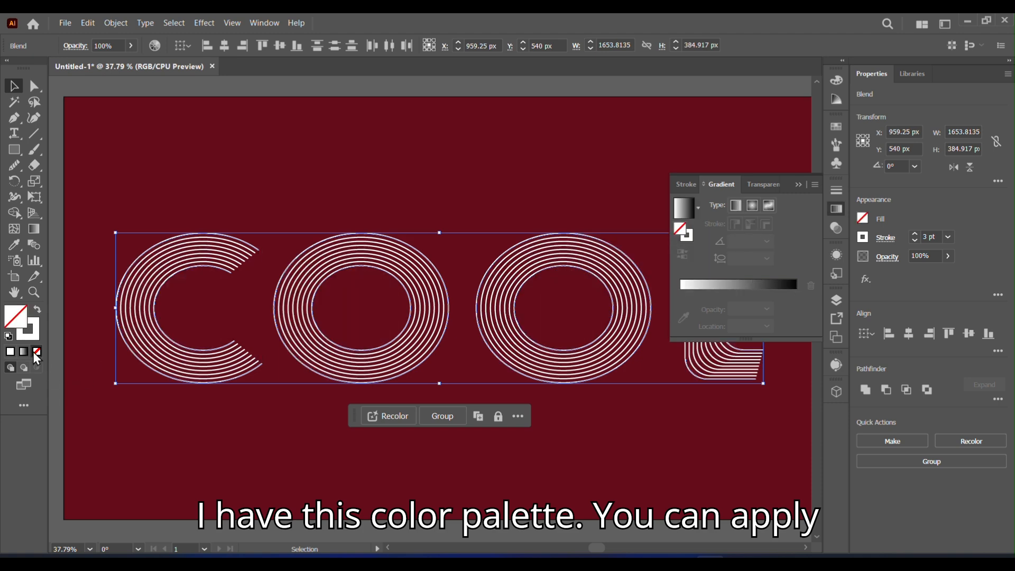
left_click(686, 235)
left_click(683, 208)
left_click(796, 293)
left_click(684, 317)
left_click(797, 184)
mouse_move(820, 313)
left_mouse_down()
mouse_move(817, 291)
mouse_move(816, 301)
left_mouse_up()
left_click(496, 161)
Step: Set the gradient's left stop to the dark red swatch color
left_click(836, 209)
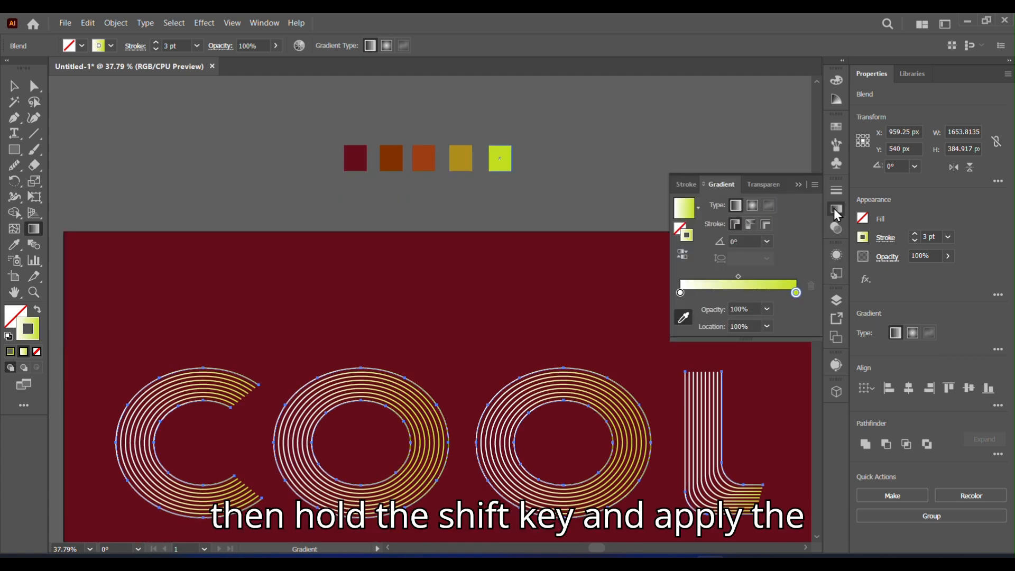
left_click(684, 318)
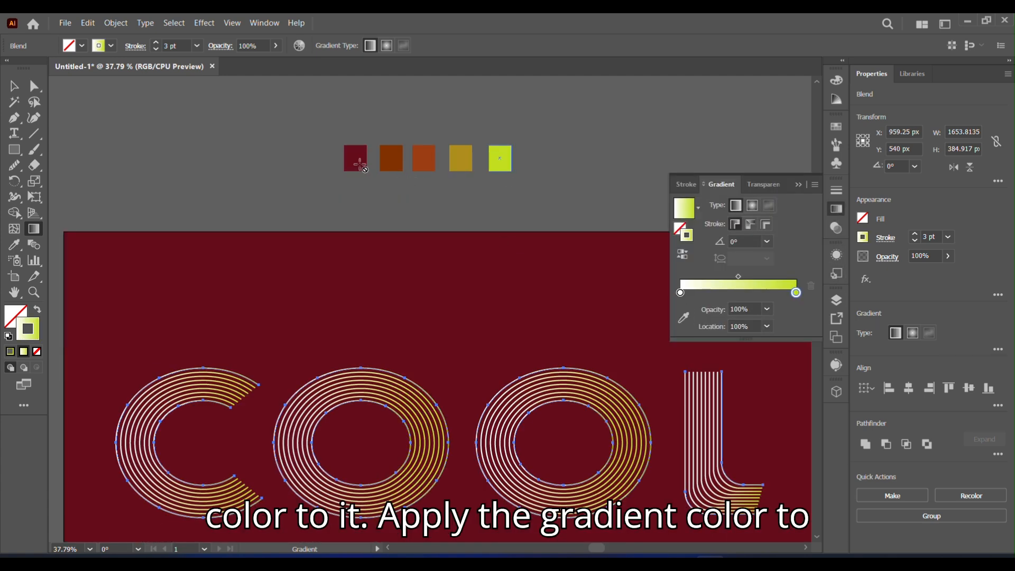
left_click(680, 292)
left_click(683, 317)
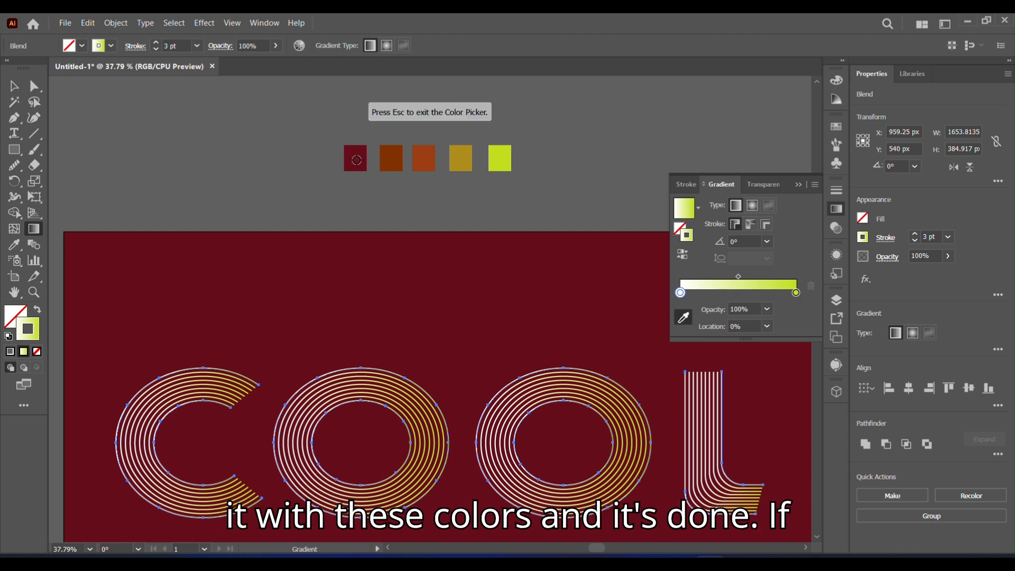
left_click(355, 159)
Step: Move the gradient midpoint toward the left stop and set the gradient angle to -45°
left_click_drag(737, 276, 699, 280)
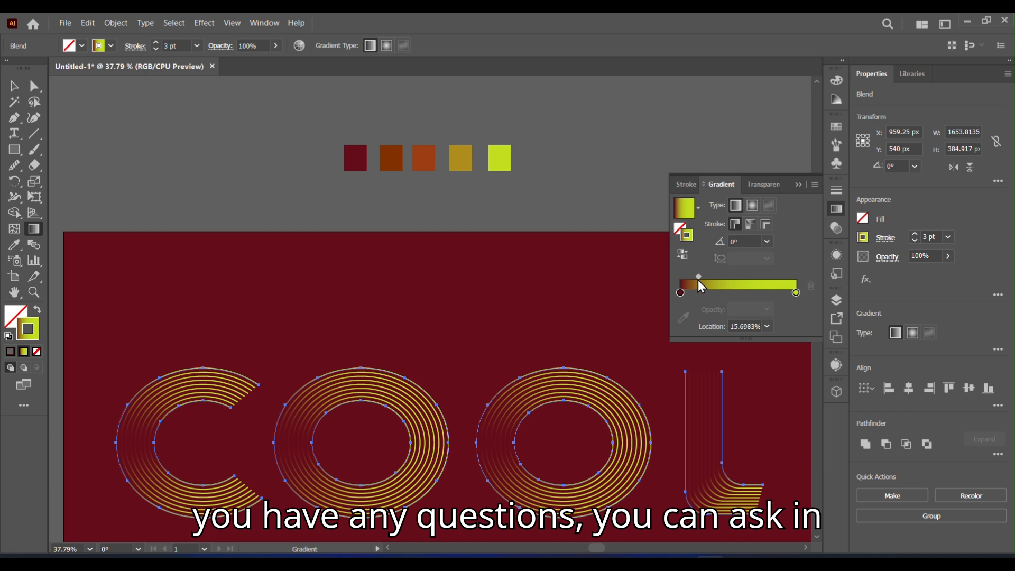
left_click(767, 241)
left_click(780, 411)
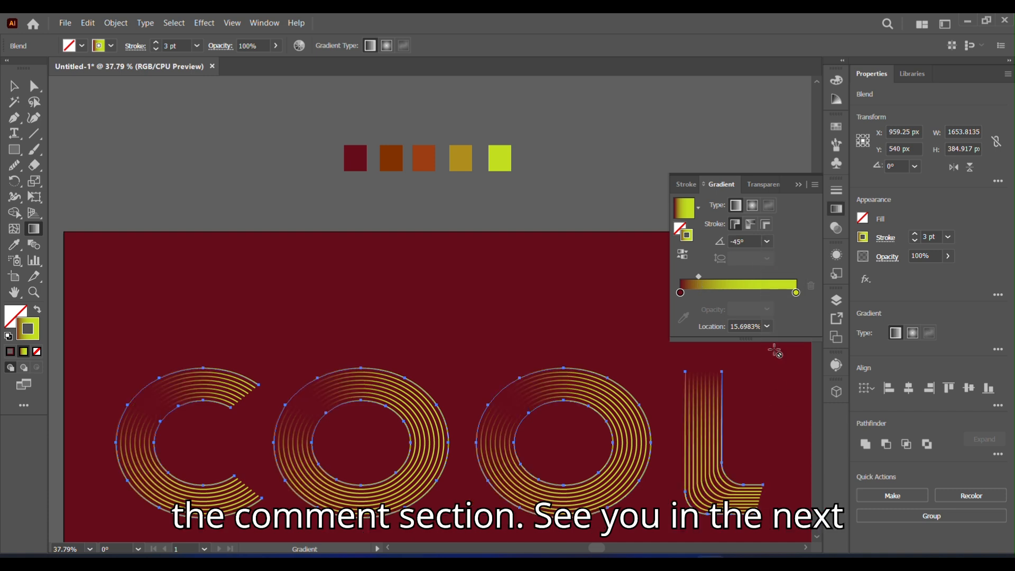
Step: Move the gradient midpoint back to the centre and set the gradient angle to 45°
left_click_drag(698, 277, 739, 280)
left_click(767, 241)
left_click(782, 348)
left_click(798, 185)
Step: Add a middle gradient stop to all letters' strokes, colored from the ochre swatch, and slide it right
left_click(90, 548)
left_click(111, 535)
key("v")
left_click(96, 81)
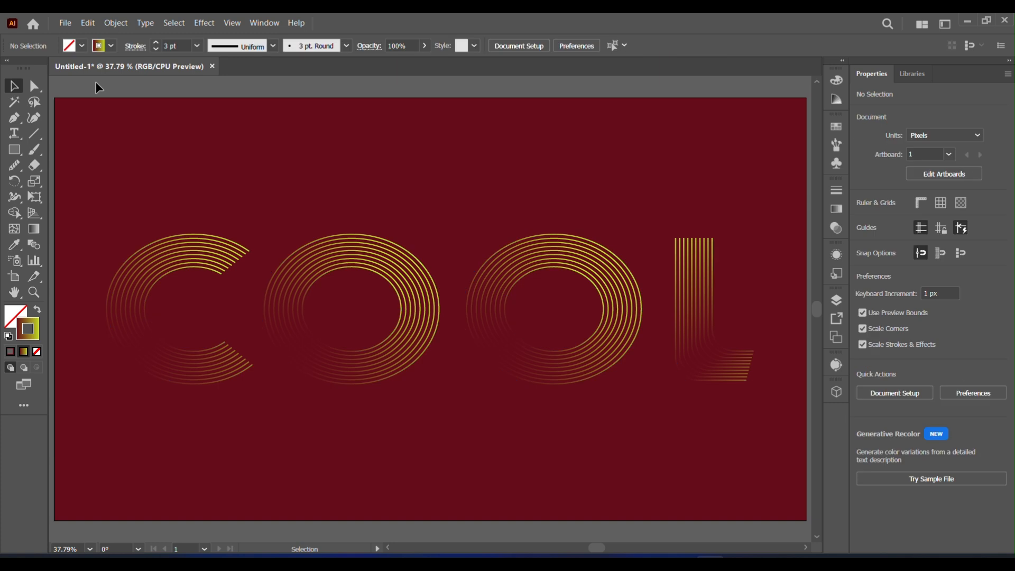
left_click(376, 387)
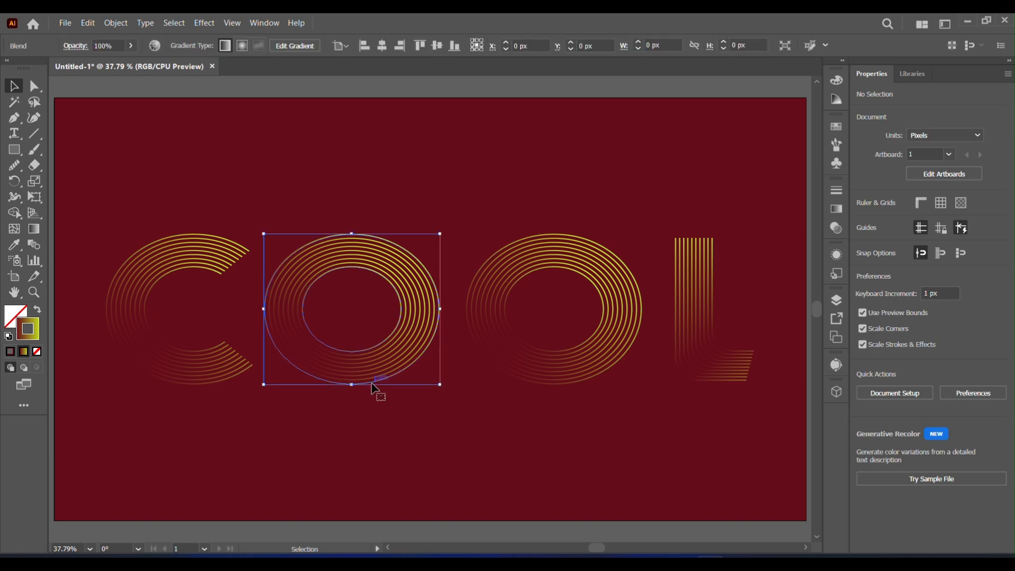
left_click_drag(94, 190, 758, 412)
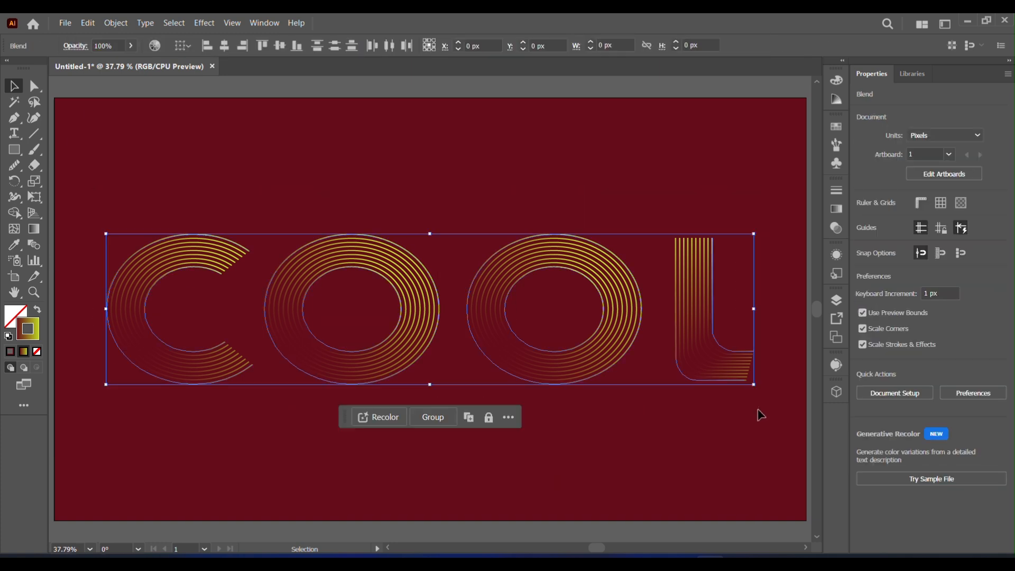
left_click(839, 226)
left_click(837, 210)
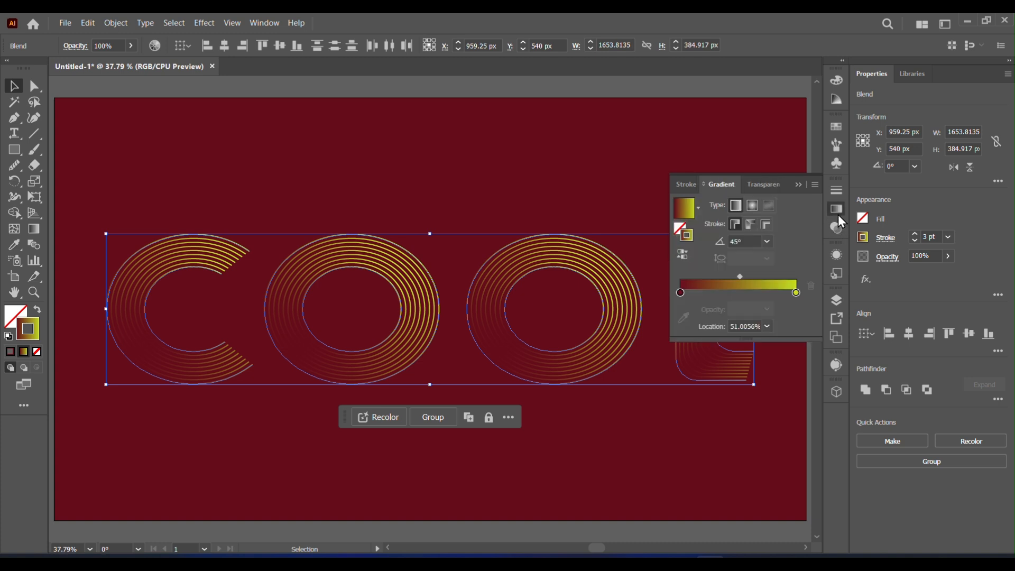
left_click(736, 292)
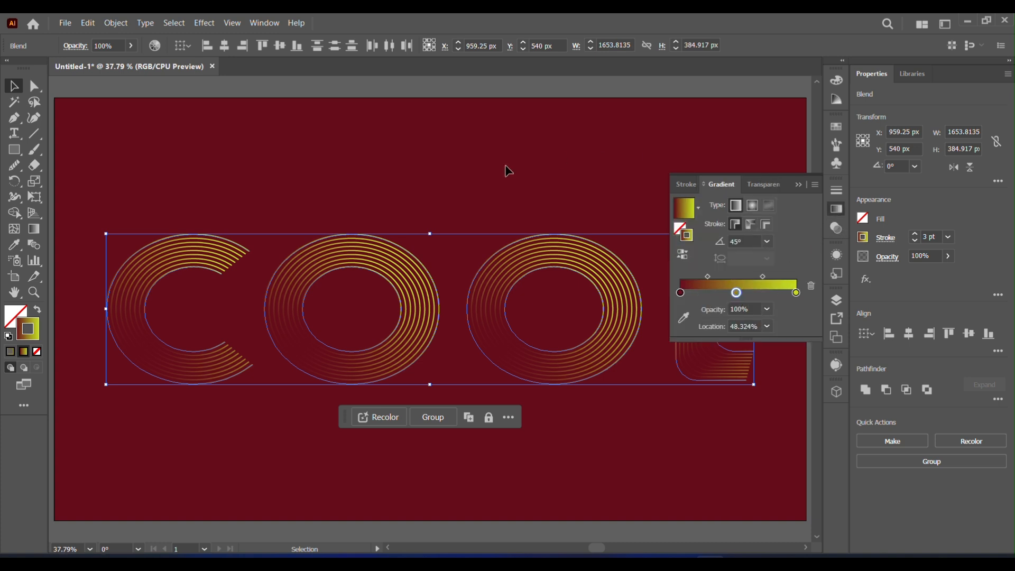
left_click(816, 84)
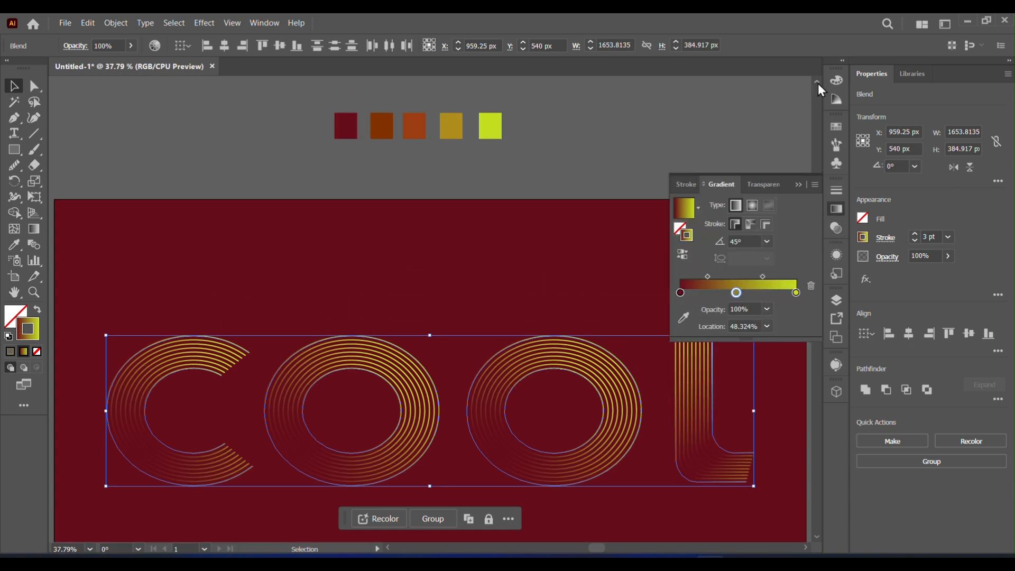
left_click(683, 318)
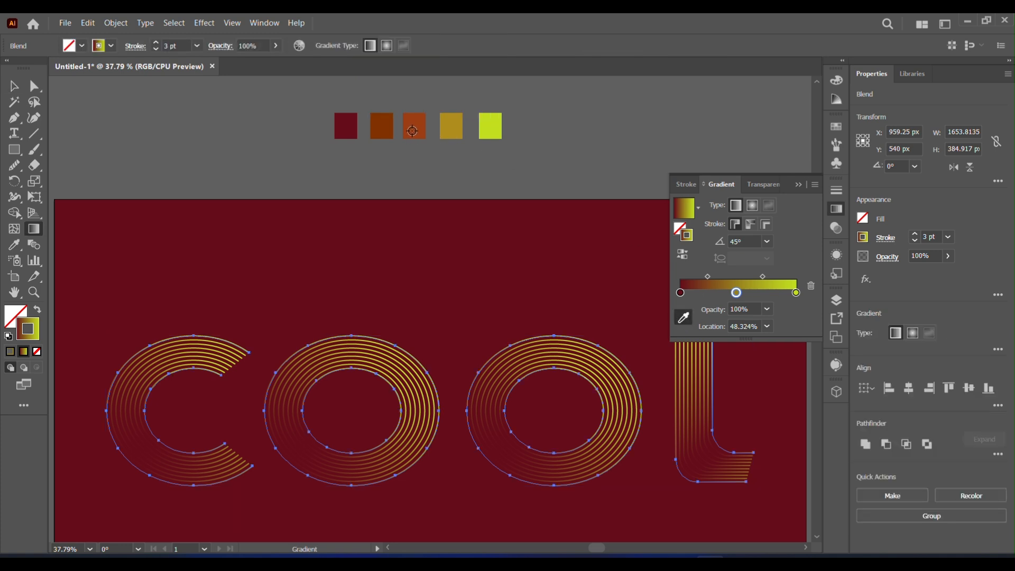
left_click(446, 122)
left_click_drag(736, 293, 760, 277)
left_click(798, 184)
left_click(17, 86)
left_click(159, 140)
left_click_drag(816, 308, 814, 315)
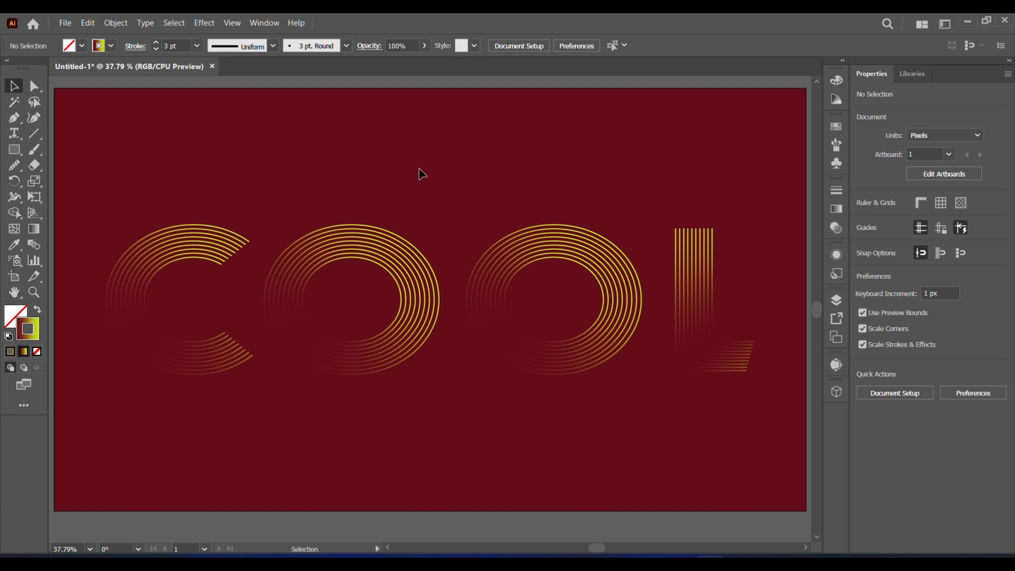
Step: Unlock all objects in the document, including the background rectangle
left_click(115, 23)
left_click(158, 146)
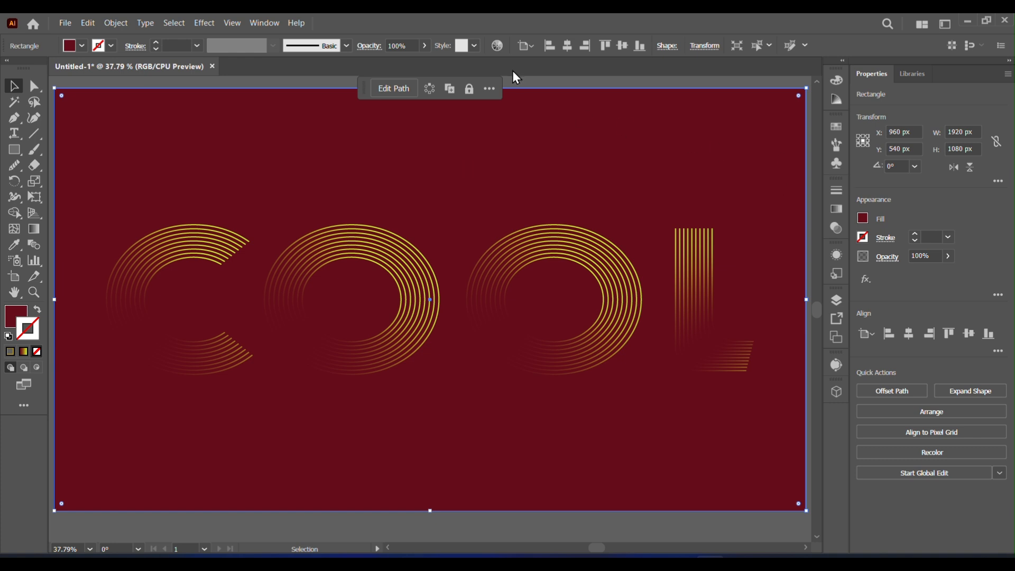
right_click(516, 161)
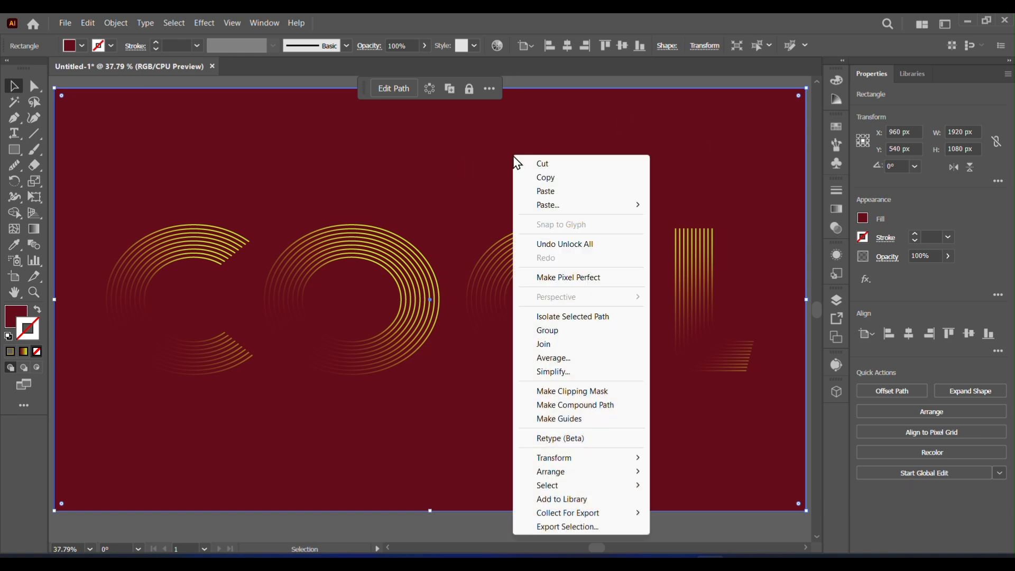
left_click(535, 86)
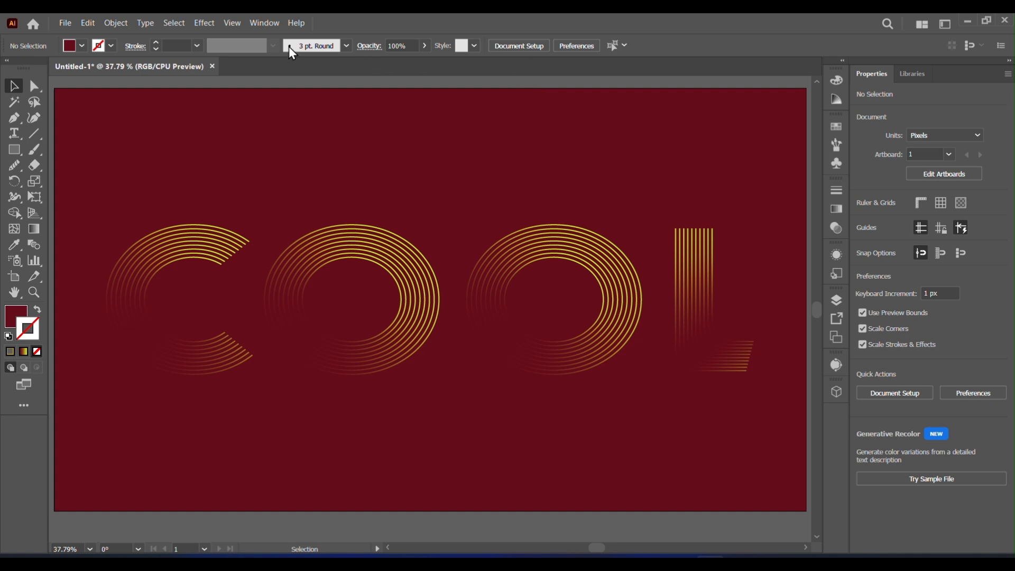
Step: Open the Color panel
left_click(263, 23)
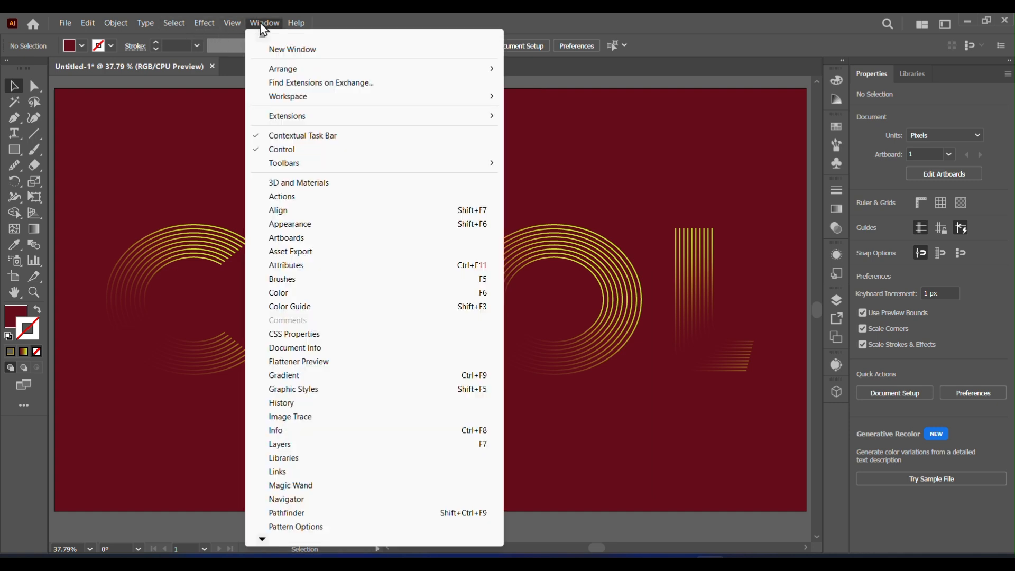
left_click(278, 293)
left_click(800, 75)
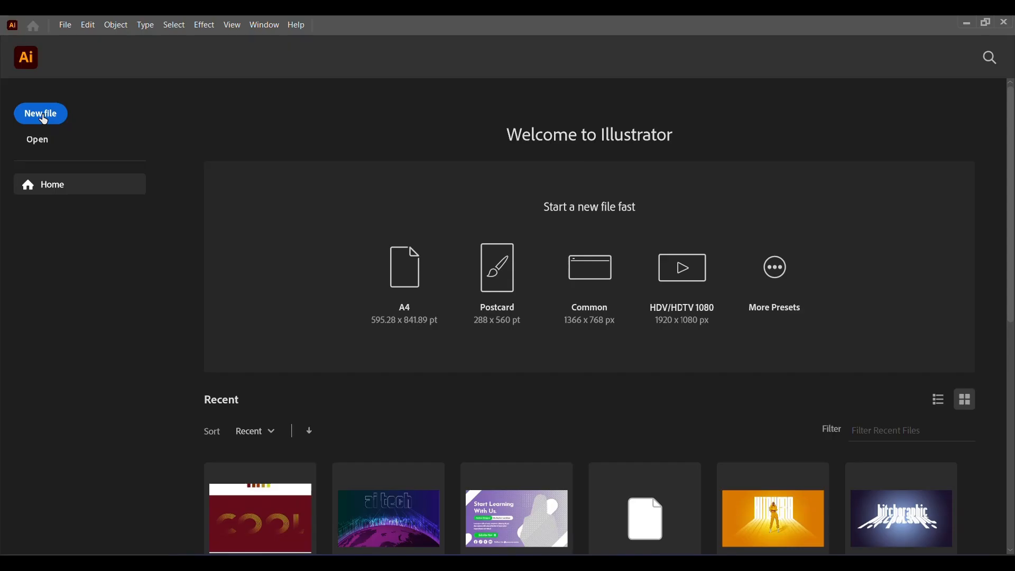
Step: Create a new document and draw a rectangle 1920 px wide and 1 px high
key("ctrl+n")
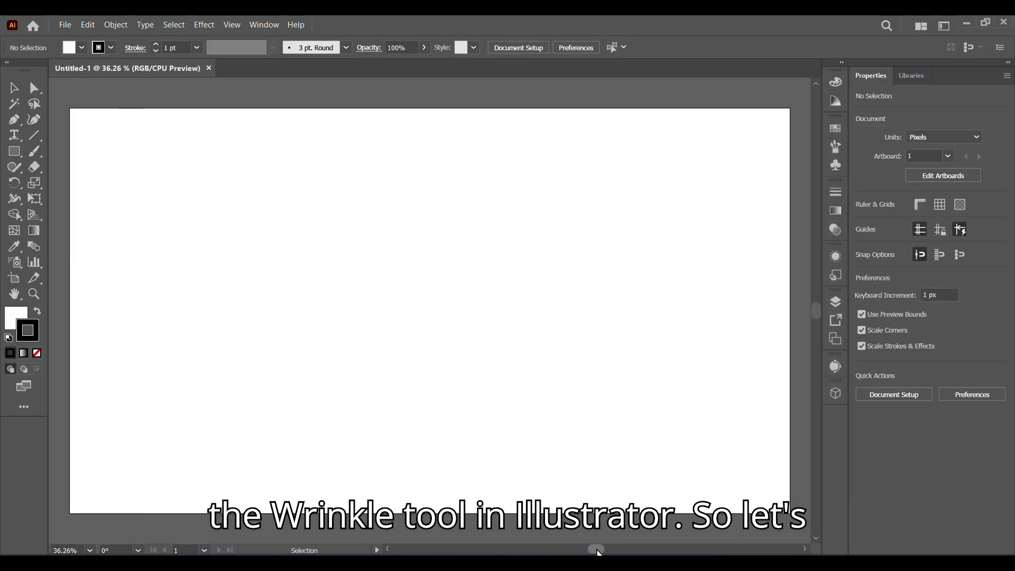
key("m")
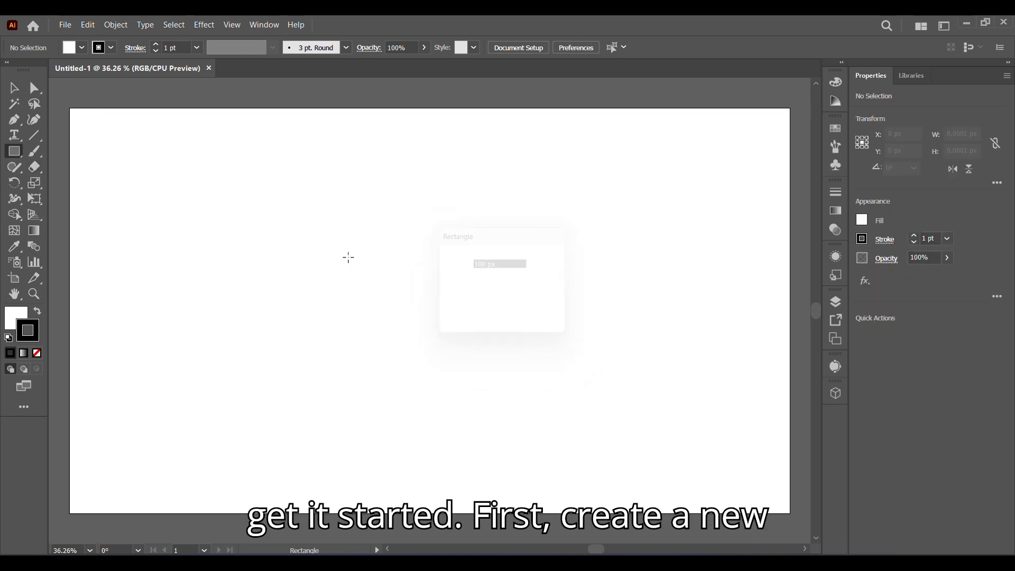
left_click(354, 268)
type("19")
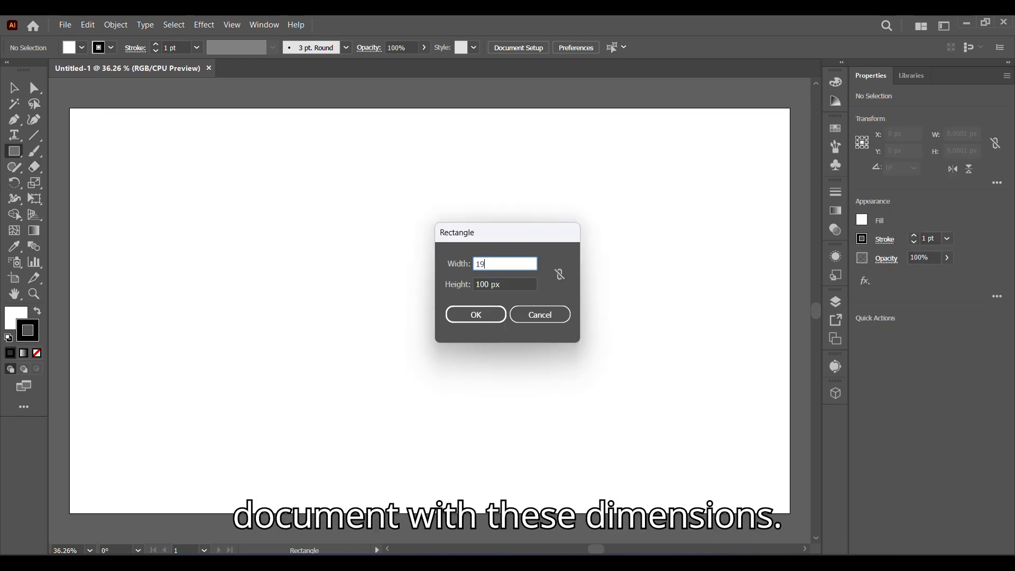
type("20")
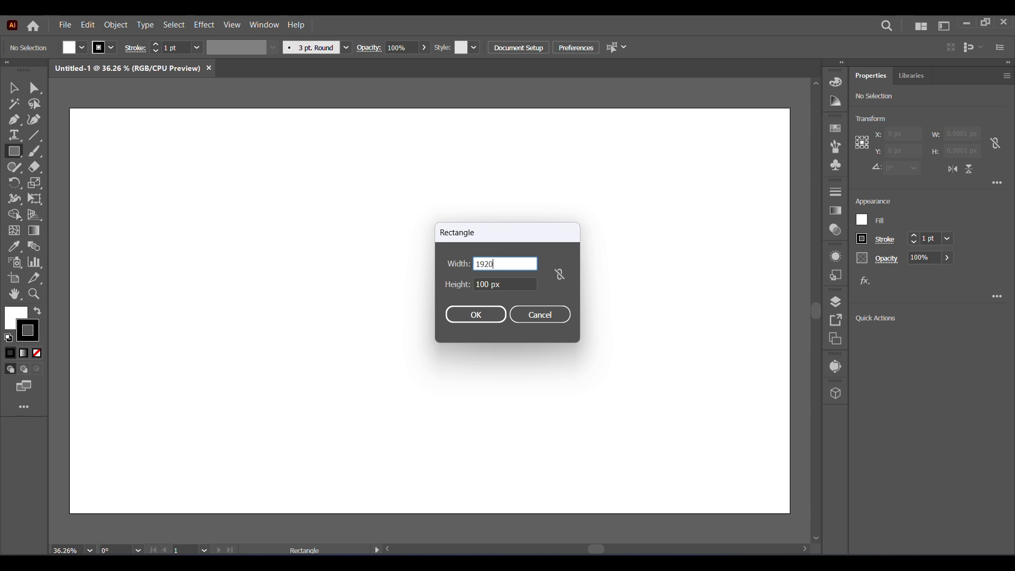
left_click(488, 285)
type("10")
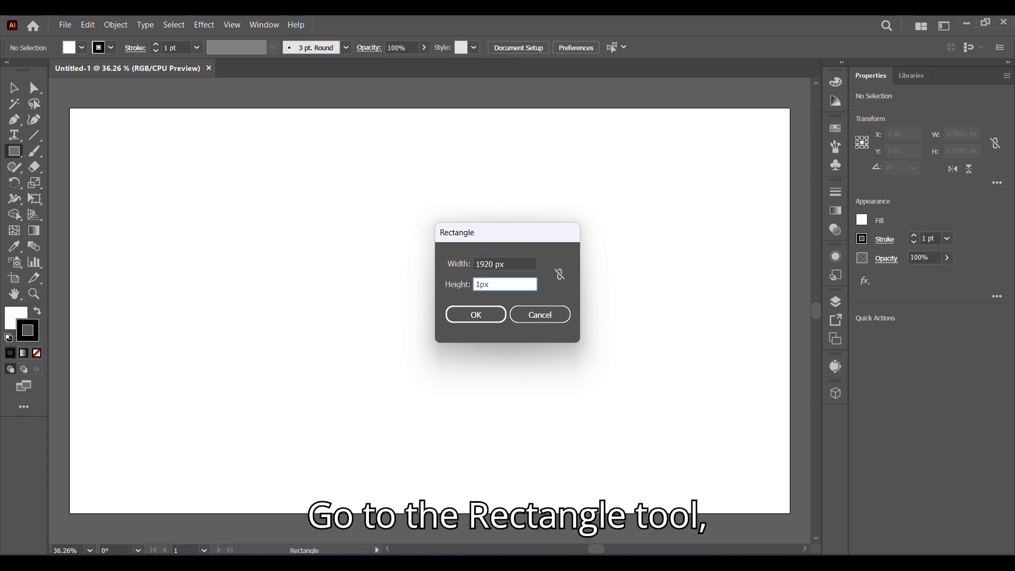
left_click(476, 314)
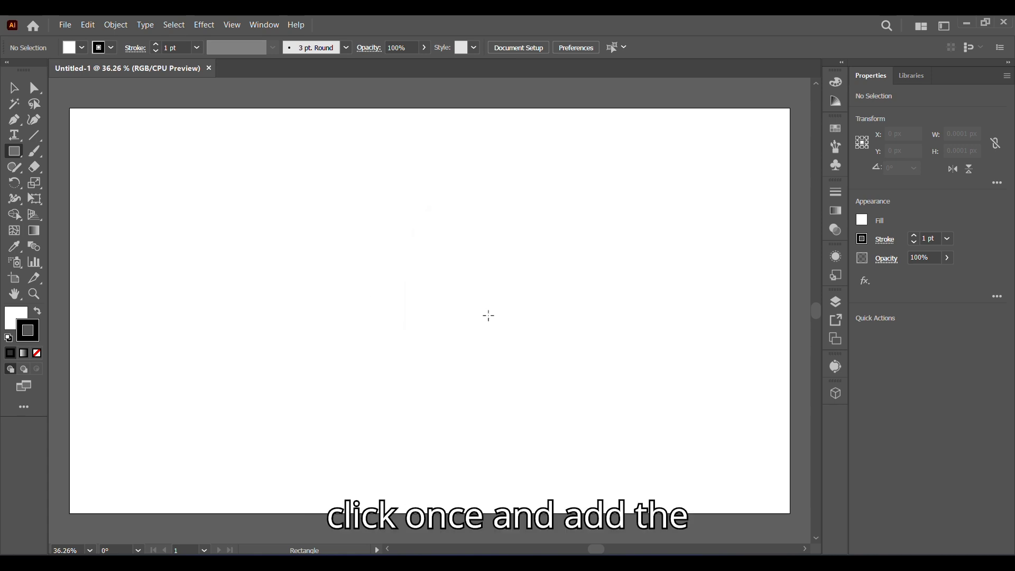
Step: Create a 1920 x 1080 px rectangle covering the artboard with black fill and no stroke, and lock it
left_click(908, 335)
left_click(968, 335)
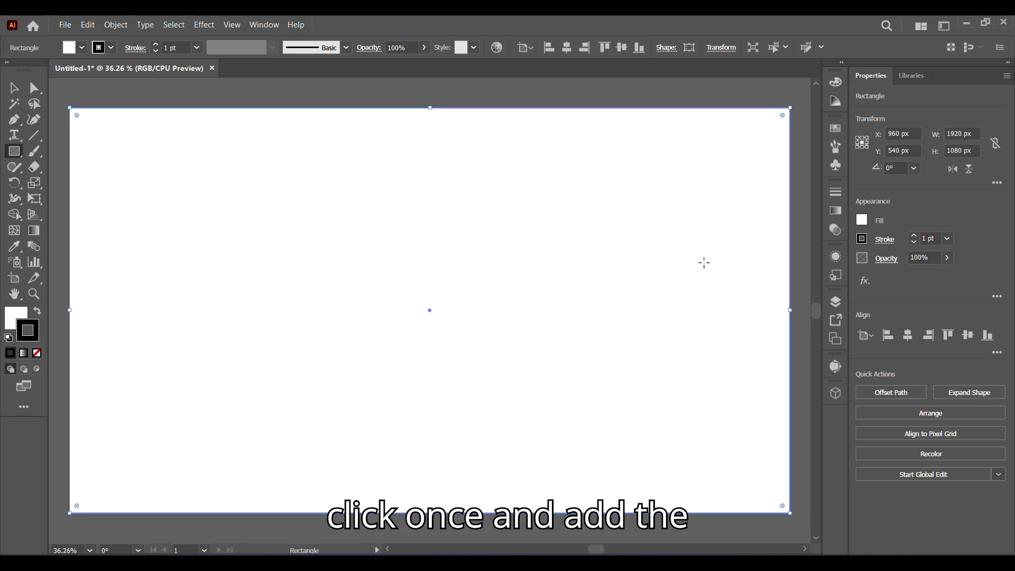
left_click(111, 47)
left_click(9, 70)
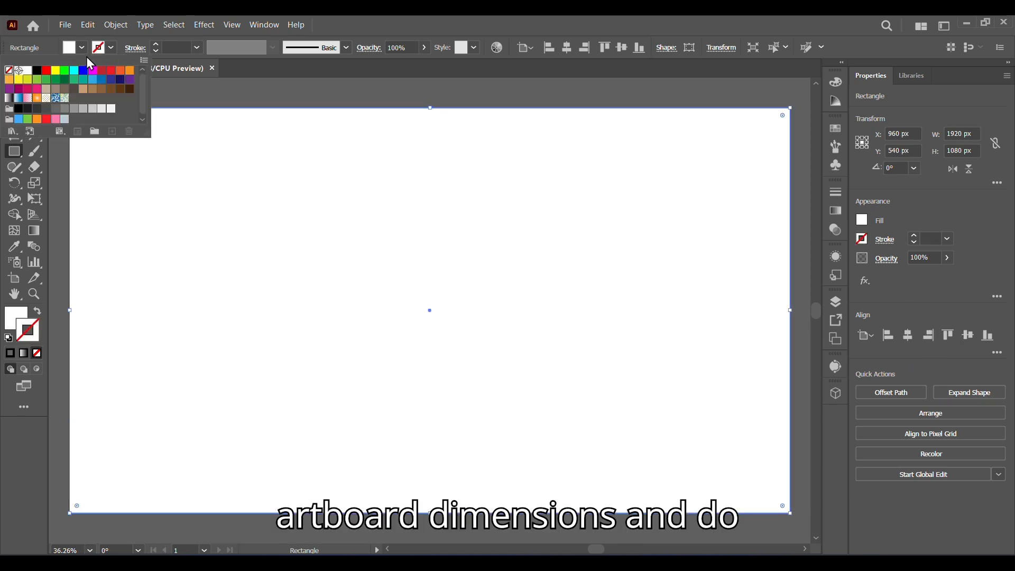
left_click(37, 70)
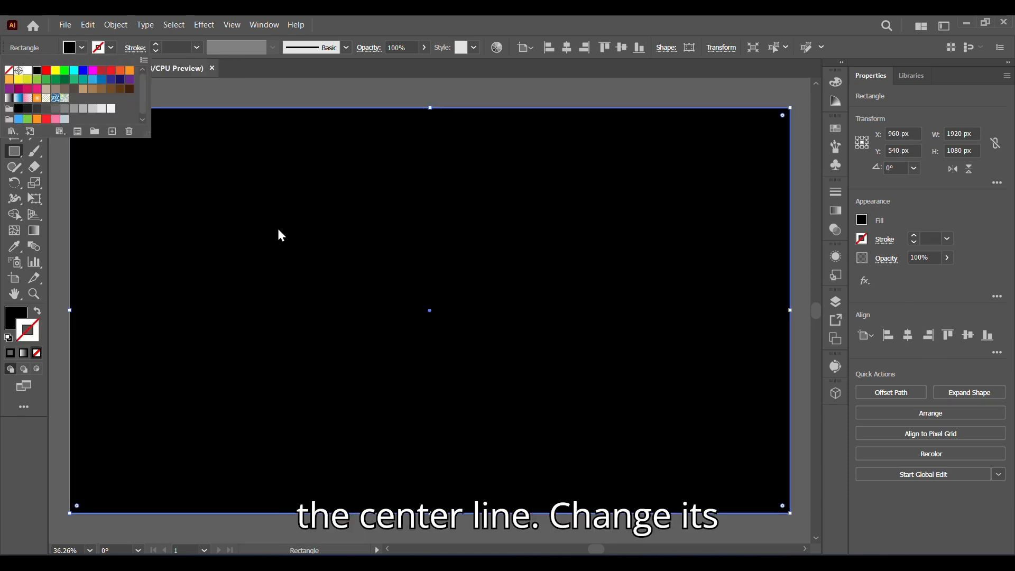
left_click(115, 25)
left_click(346, 133)
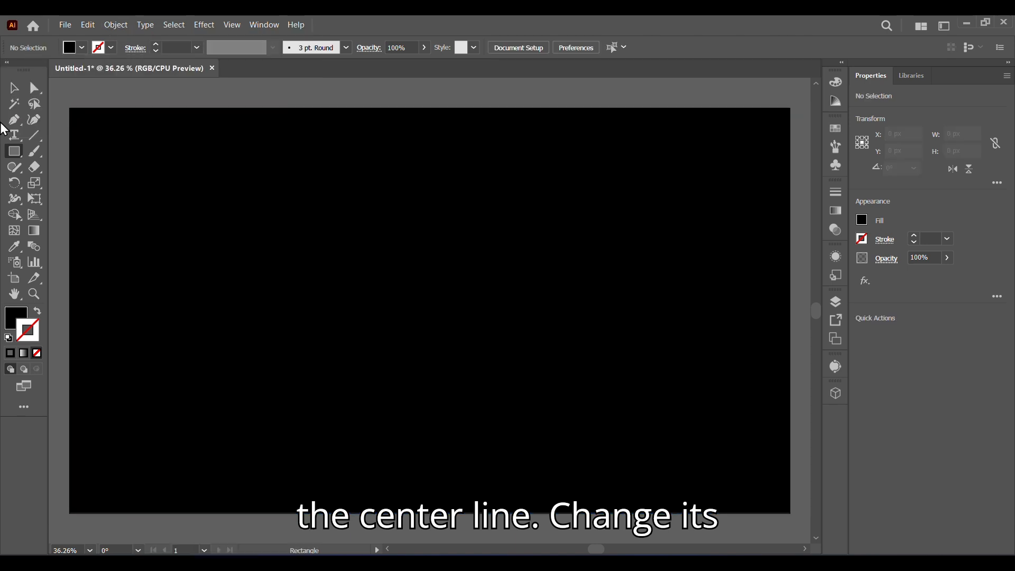
Step: Type the letter N on the artboard with the Type tool
left_click(14, 135)
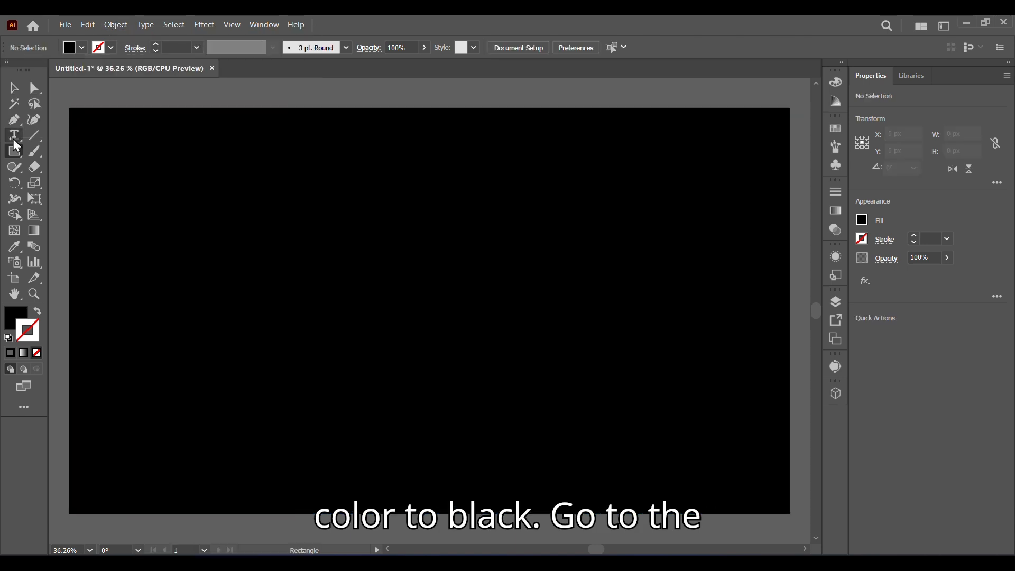
left_click(245, 229)
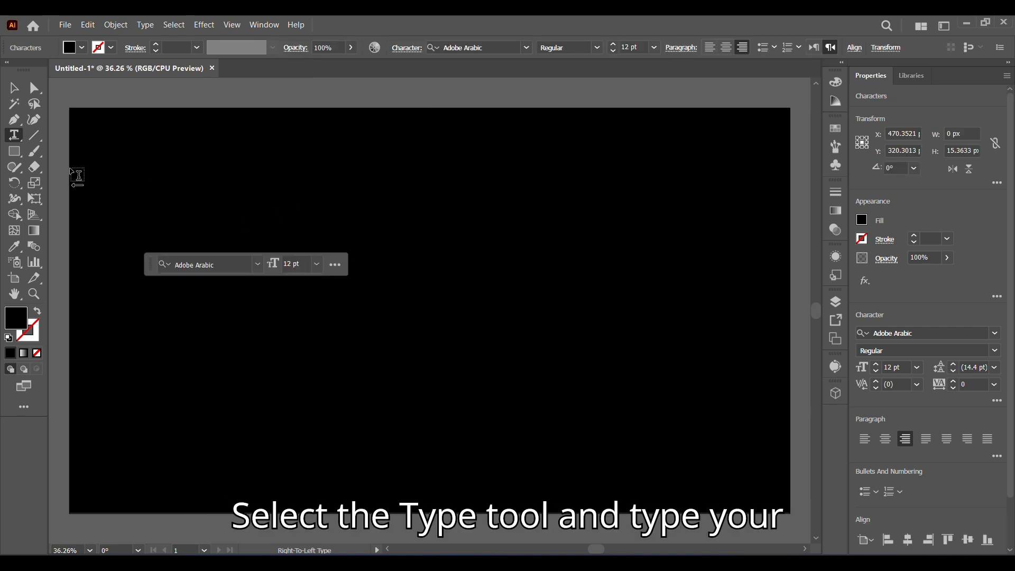
type("S")
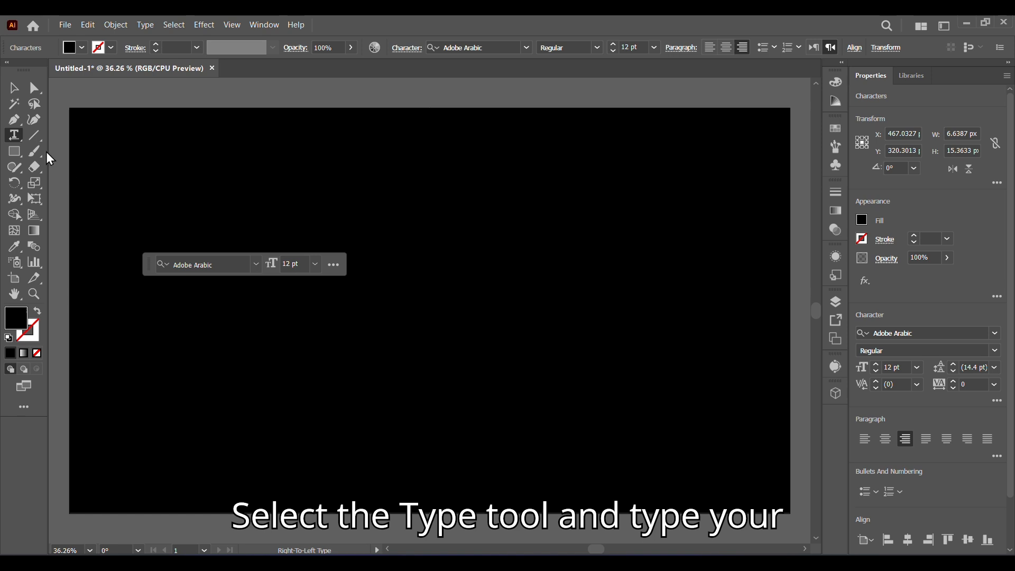
key("Escape")
Step: Enlarge the N and fill it white
left_click_drag(252, 235, 283, 316)
left_click(82, 48)
left_click(26, 72)
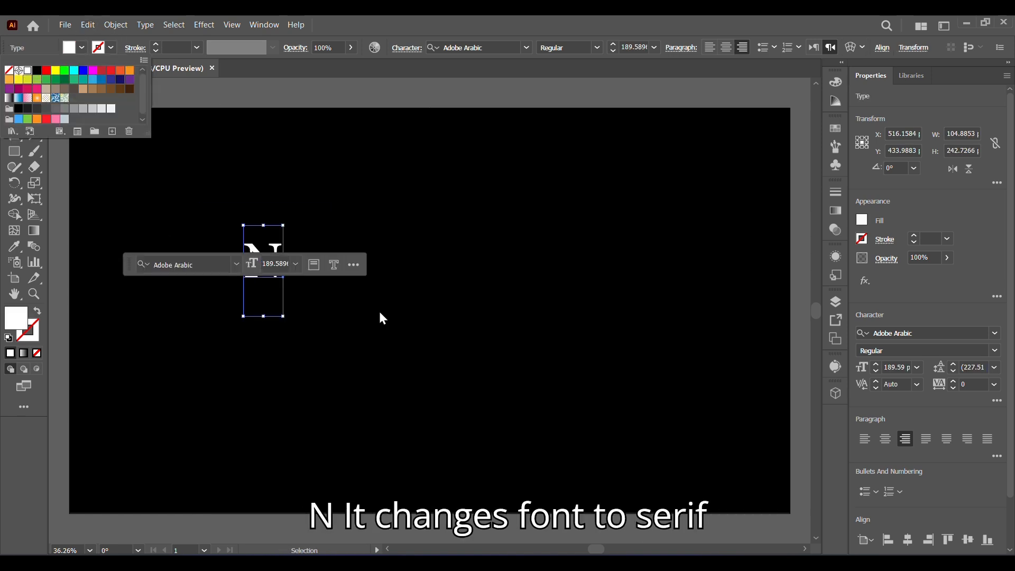
Step: Set the letter's font to Sitka Small Bold
left_click(998, 341)
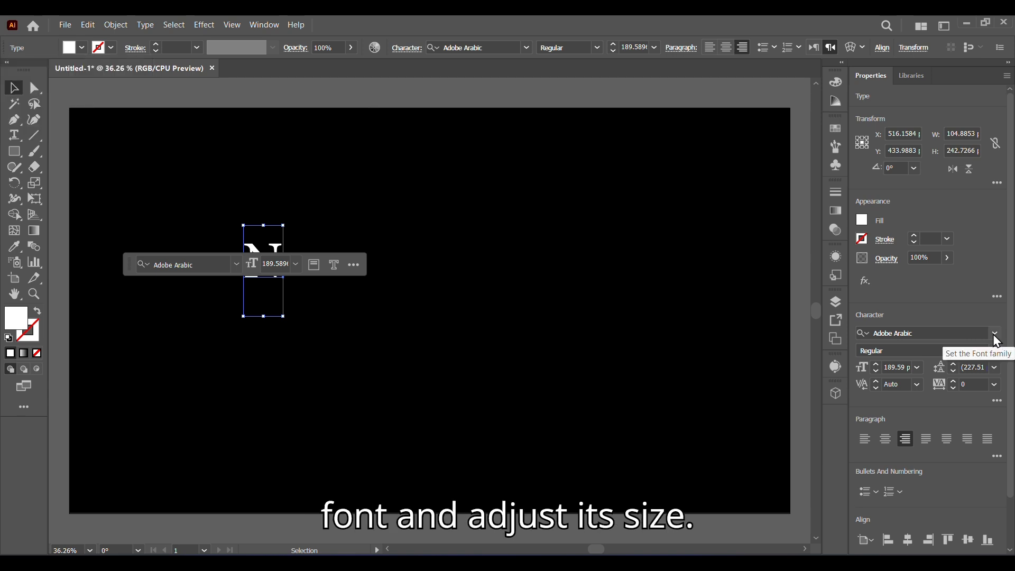
left_click(994, 335)
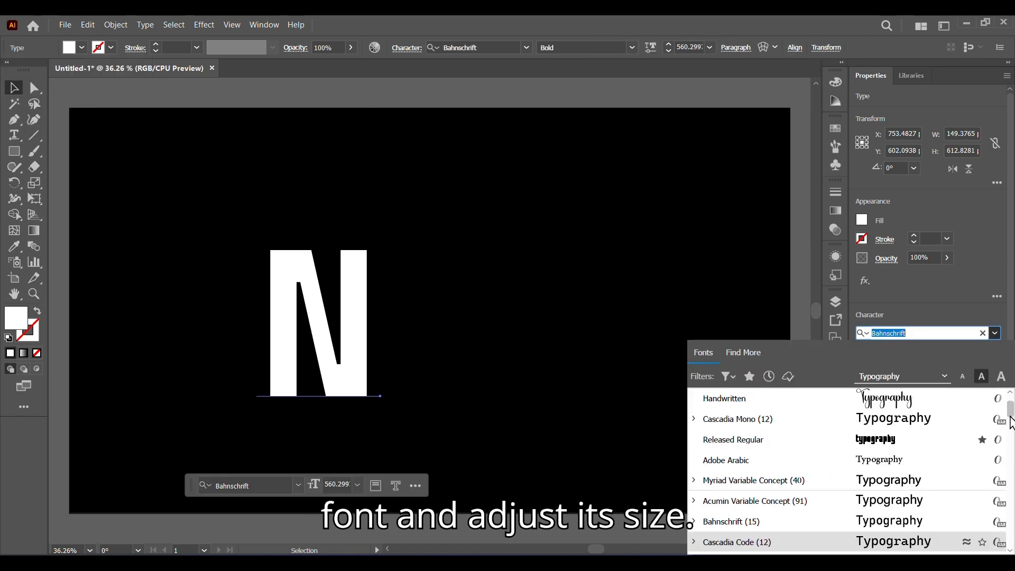
left_click_drag(1009, 416, 1010, 428)
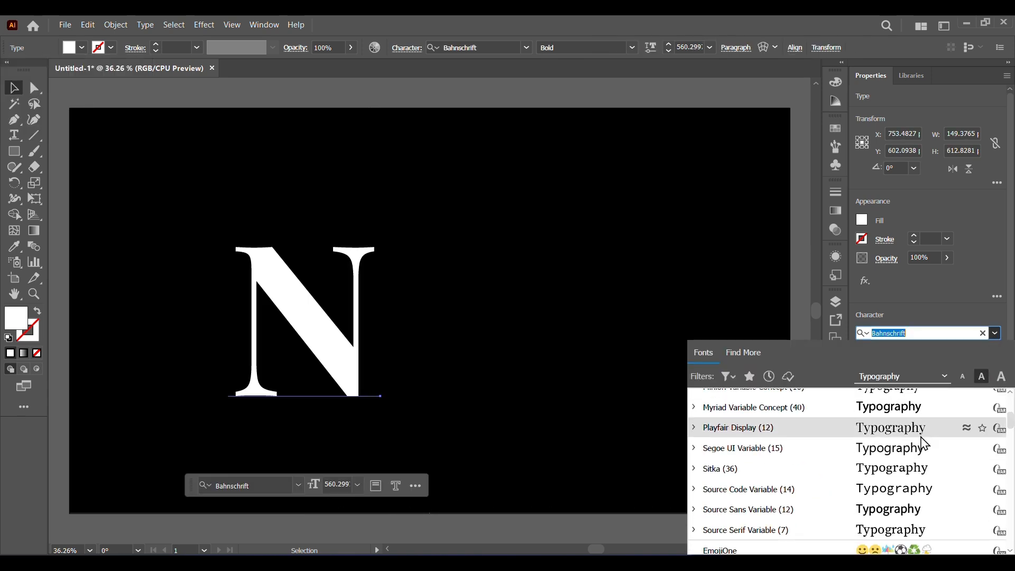
left_click(912, 474)
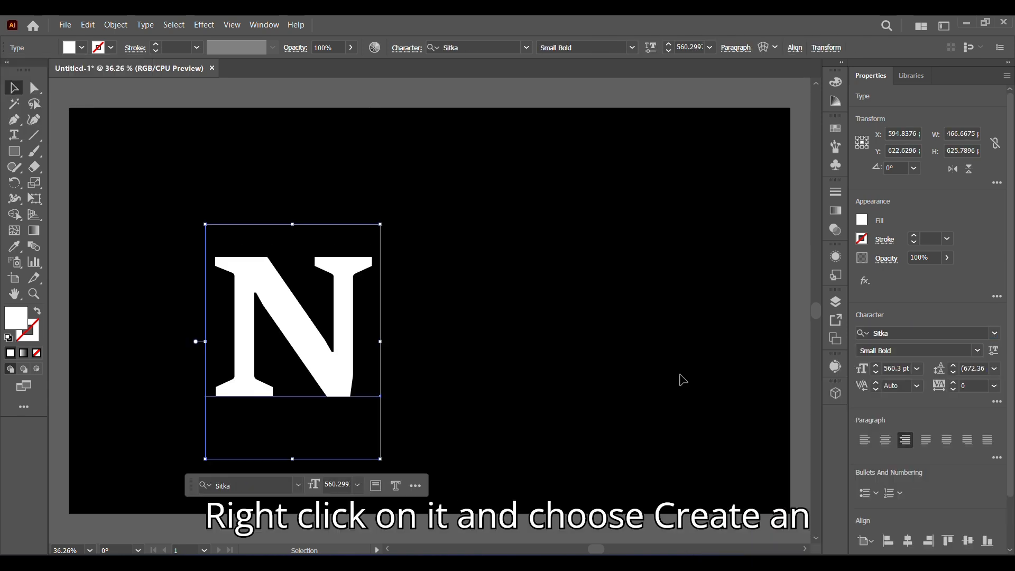
Step: Create outlines from the N and stretch the letter wider
left_click(334, 378)
right_click(330, 340)
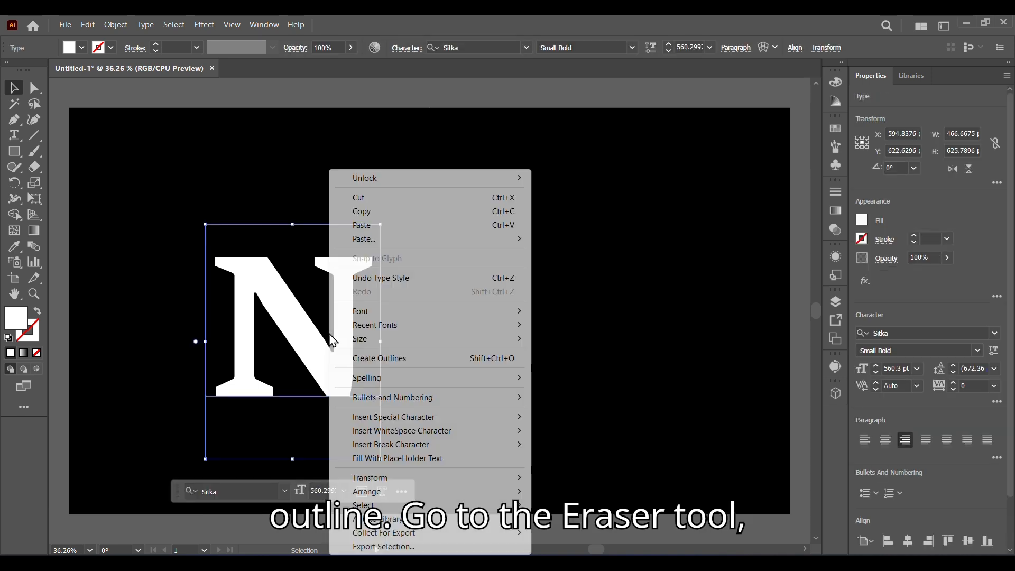
left_click(351, 361)
left_click_drag(343, 396, 419, 410)
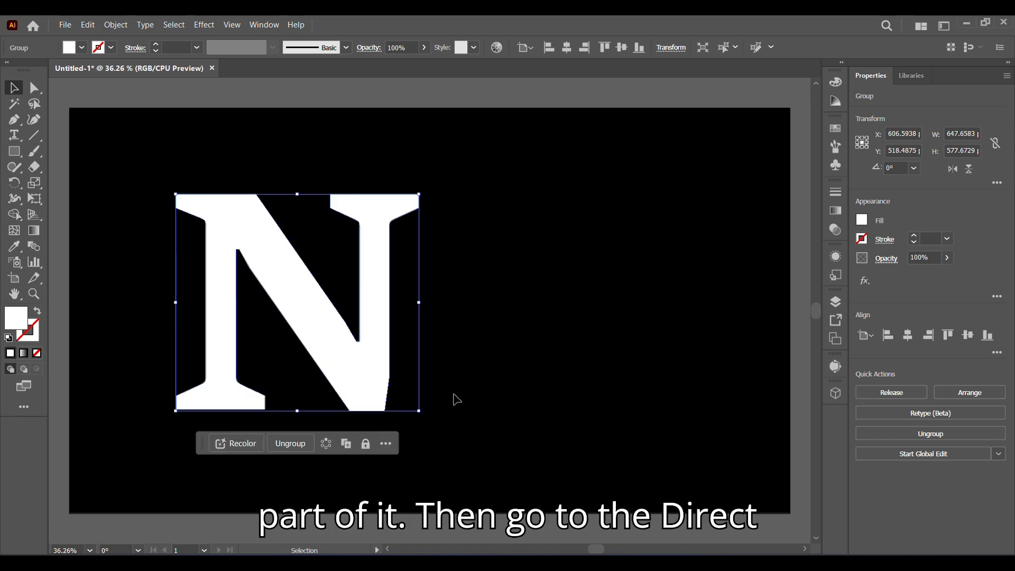
Step: Erase the serifs on the N's stems with the Eraser tool
left_click(34, 167)
left_click_drag(153, 377, 290, 421)
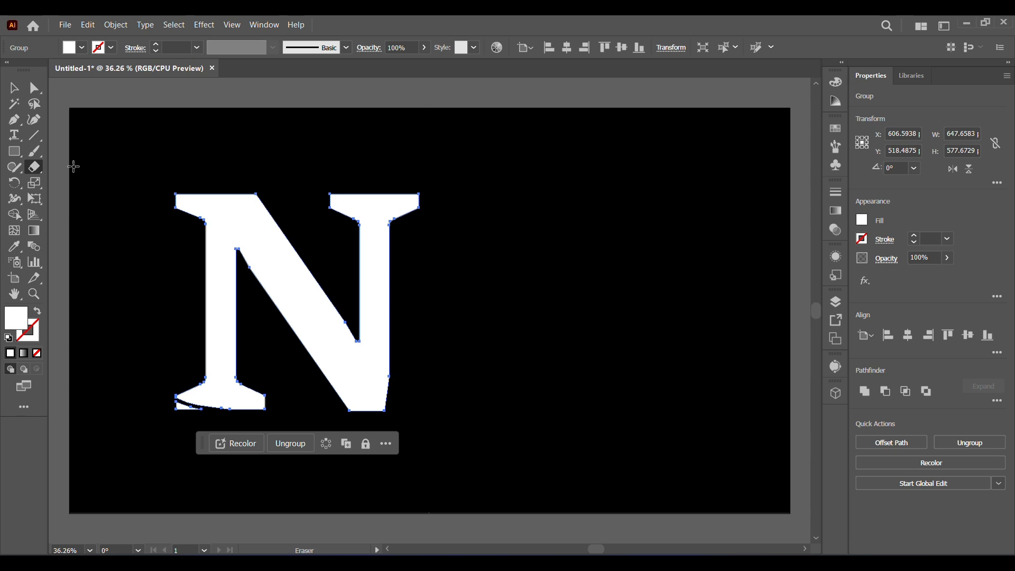
left_click_drag(95, 237, 165, 314)
left_click_drag(155, 357, 271, 446)
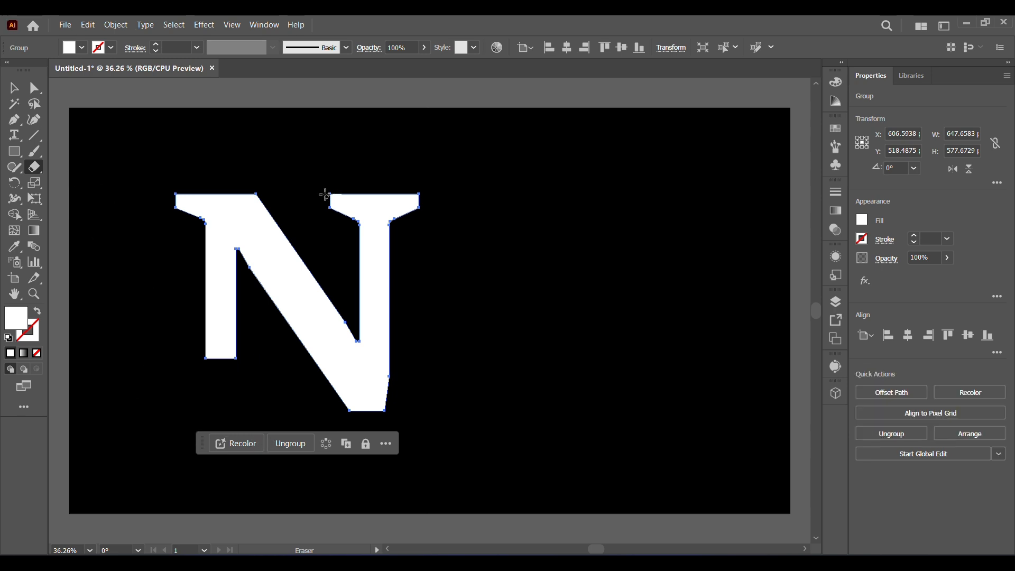
mouse_move(322, 180)
left_mouse_down()
mouse_move(338, 218)
mouse_move(433, 244)
left_mouse_up()
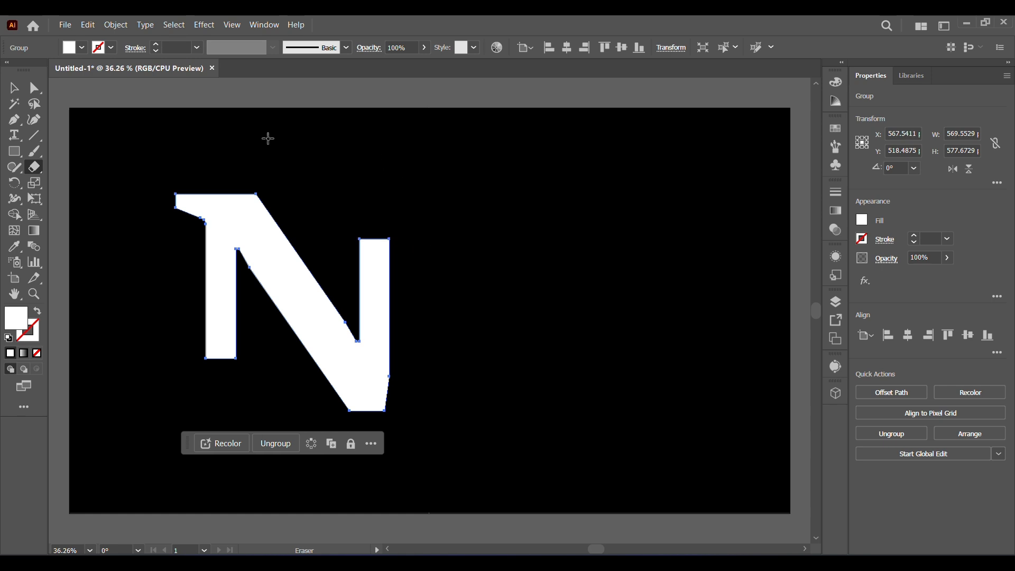
Step: Open the Wrinkle tool options and set width and height to 300 px and intensity to 100%
left_click(34, 89)
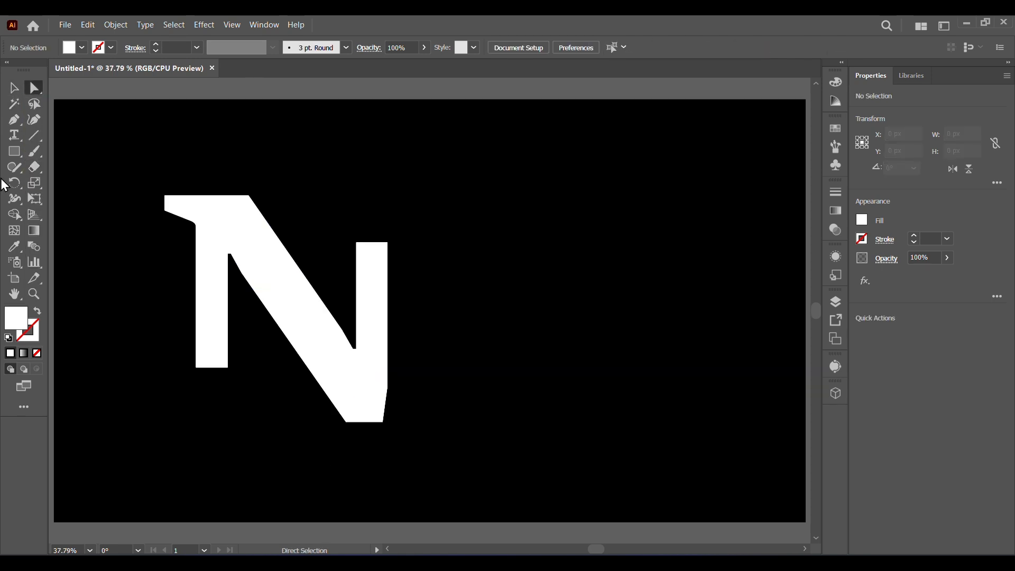
left_click(9, 197)
left_click(71, 310)
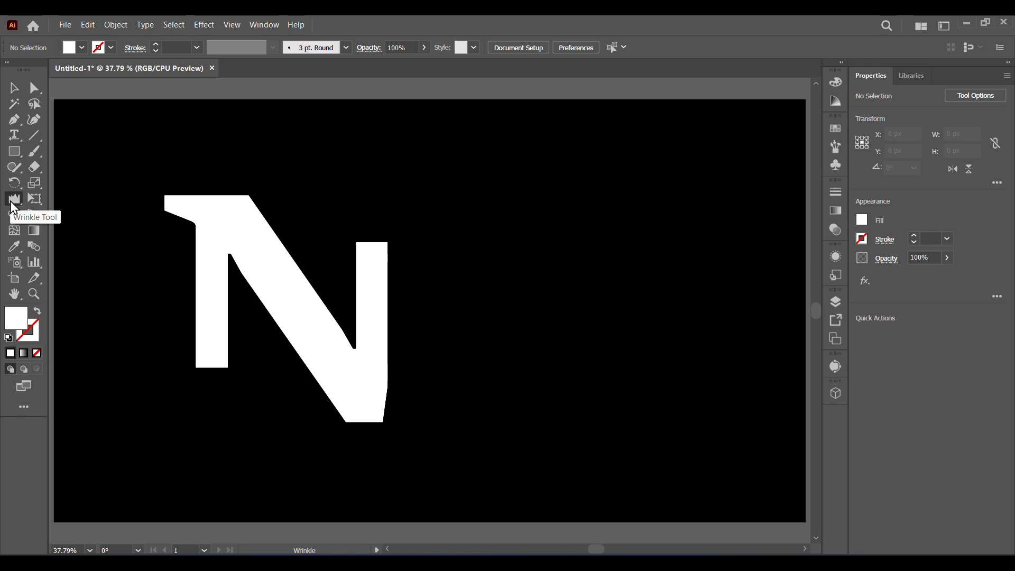
double_click(11, 202)
left_click(519, 134)
left_click(537, 359)
left_click(520, 154)
left_click(538, 360)
left_click(520, 195)
left_click(534, 355)
Step: Set the Wrinkle detail to 10 and complexity to 10, then confirm the options
left_click_drag(470, 324, 561, 341)
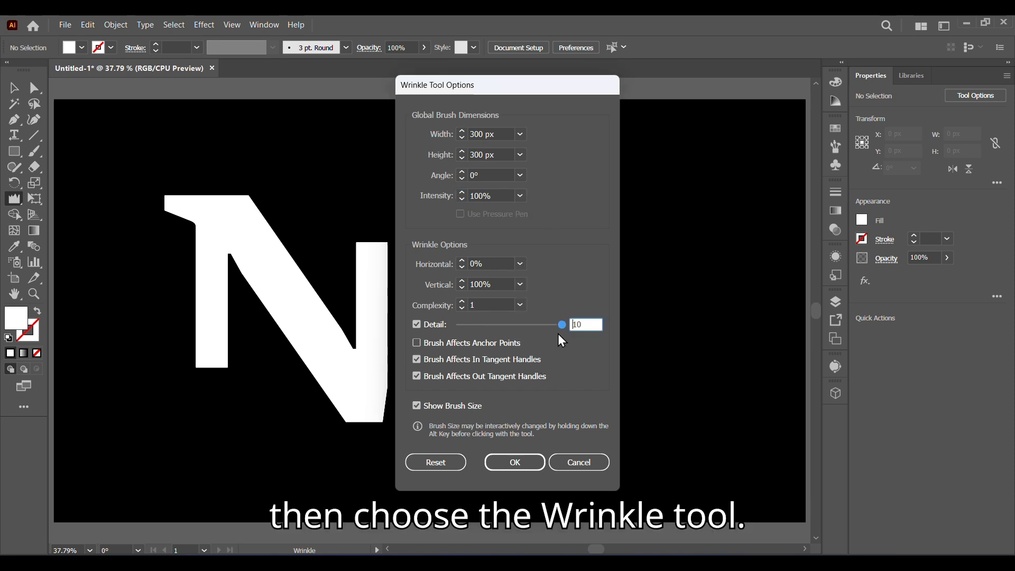
left_click(520, 305)
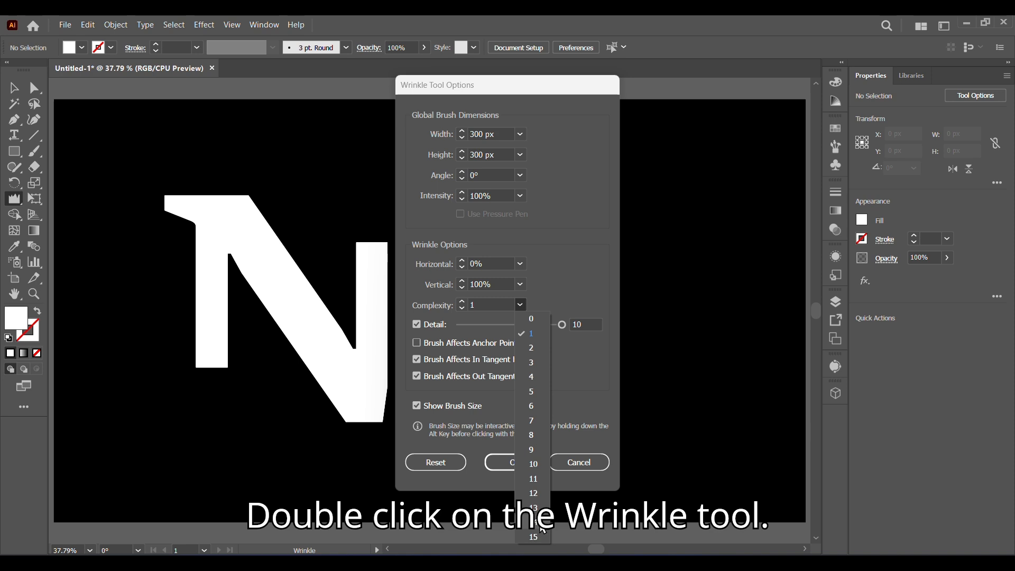
left_click(532, 464)
left_click(522, 461)
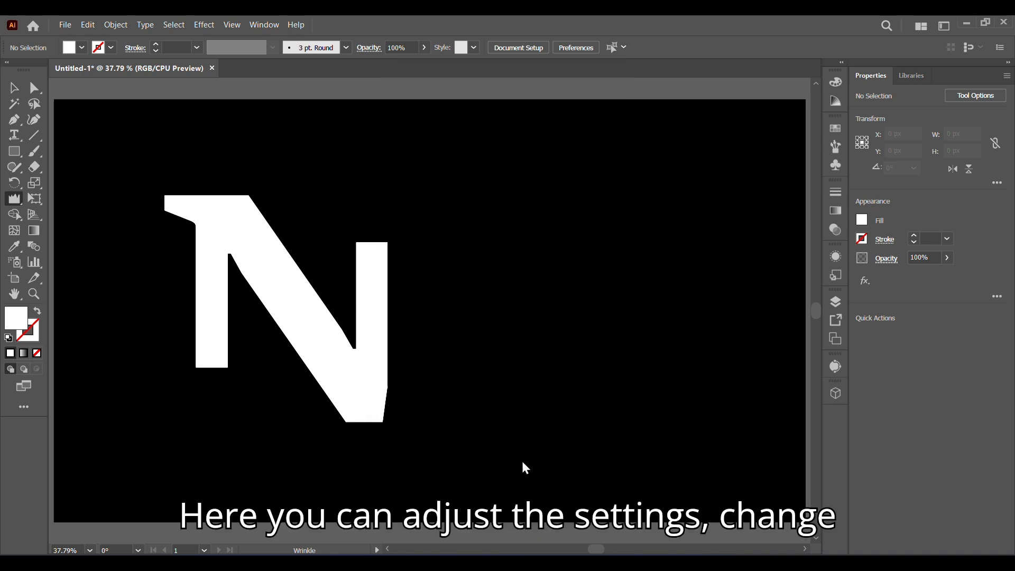
Step: Wrinkle the bottom of the N's left stem and the top of its right stem
mouse_move(213, 380)
left_mouse_down()
mouse_move(210, 404)
mouse_move(211, 380)
left_mouse_up()
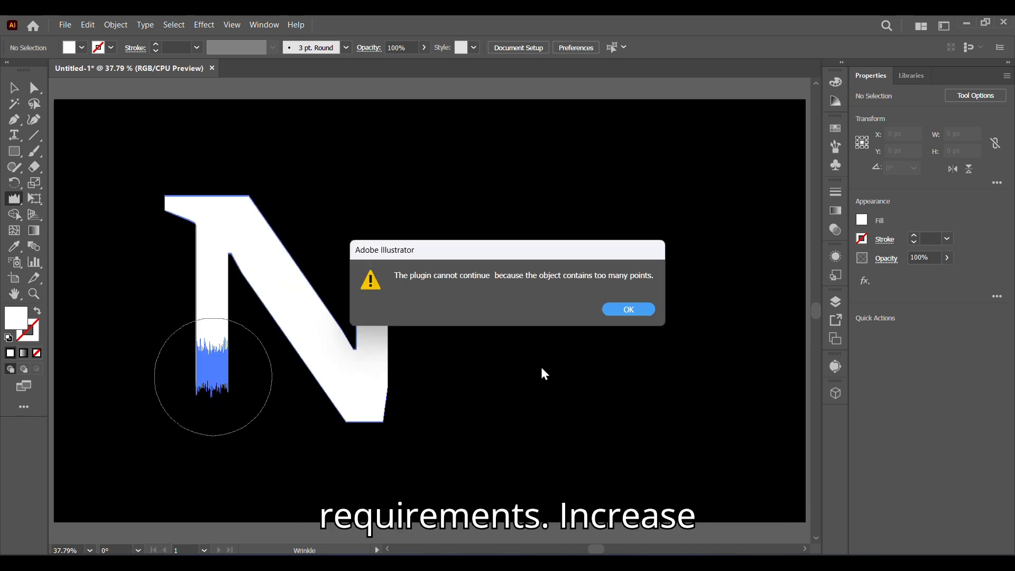
left_click(628, 310)
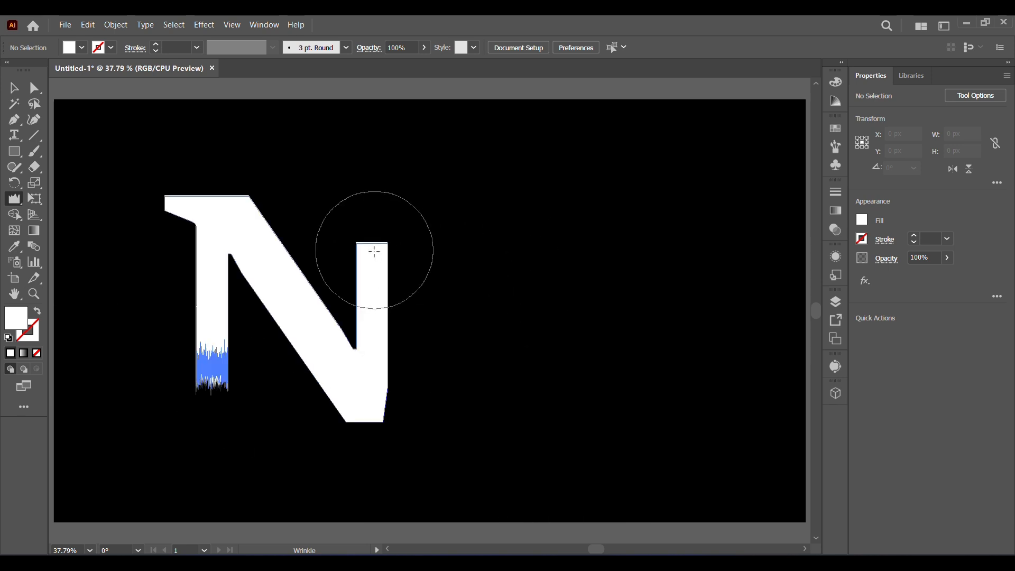
left_click_drag(372, 249, 370, 212)
key("v")
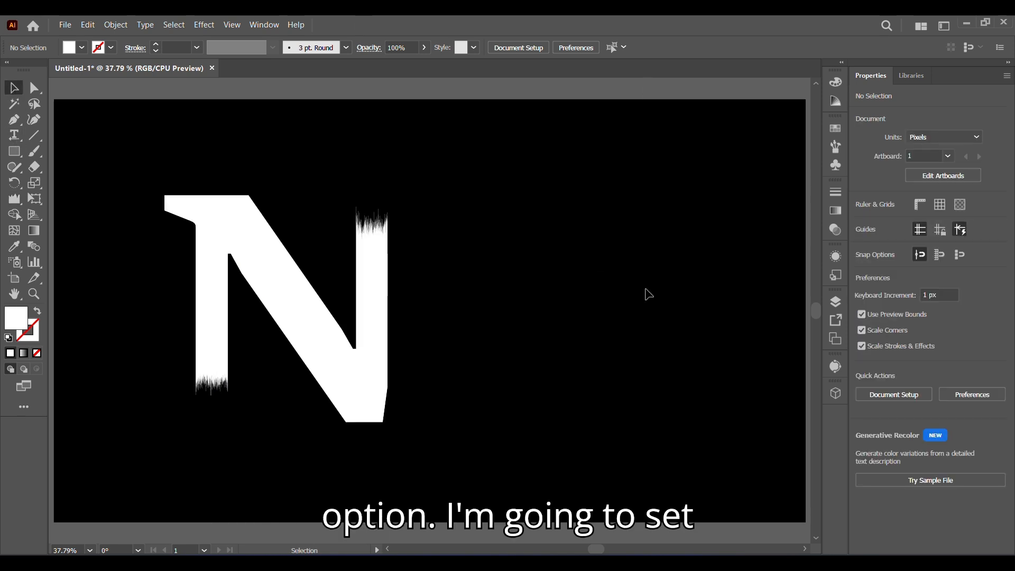
Step: Try widening and duplicating the wrinkled N, then delete the duplicates
left_click(199, 316)
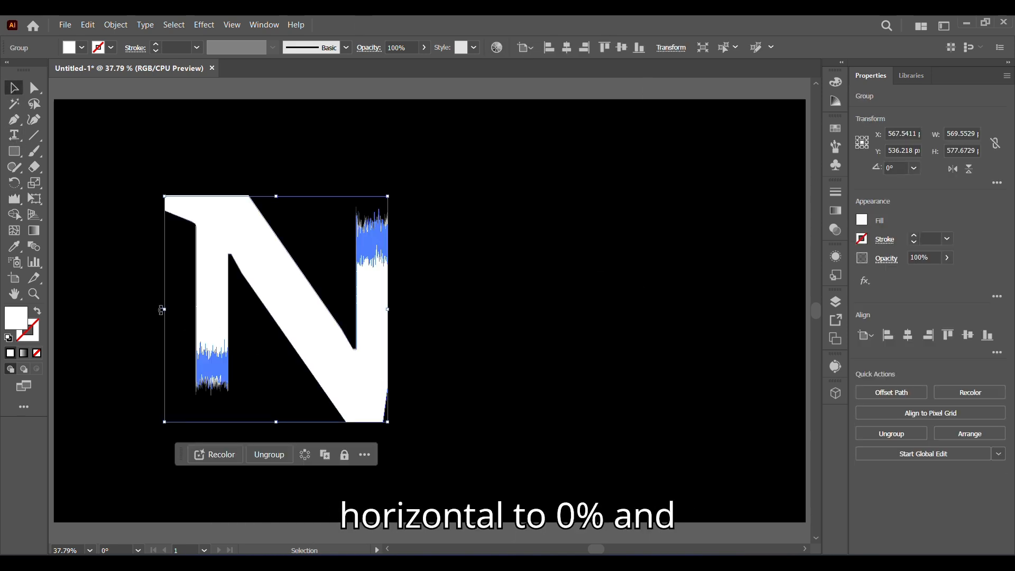
left_click_drag(165, 309, 148, 312)
left_click_drag(251, 317, 580, 302)
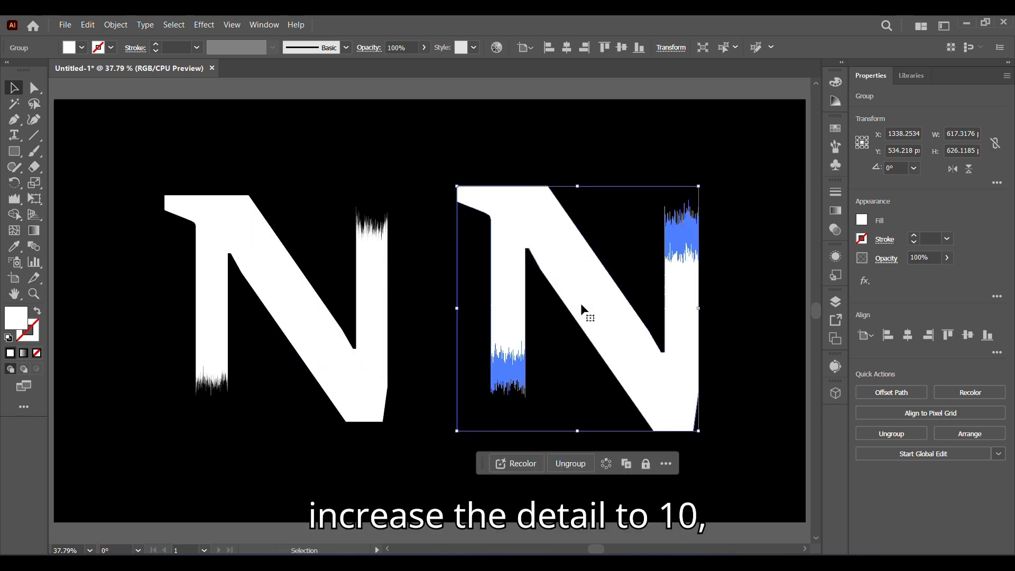
key("Delete")
left_click(203, 309)
left_click_drag(166, 310, 152, 310)
left_click_drag(280, 322, 607, 302)
left_click_drag(272, 297, 403, 372)
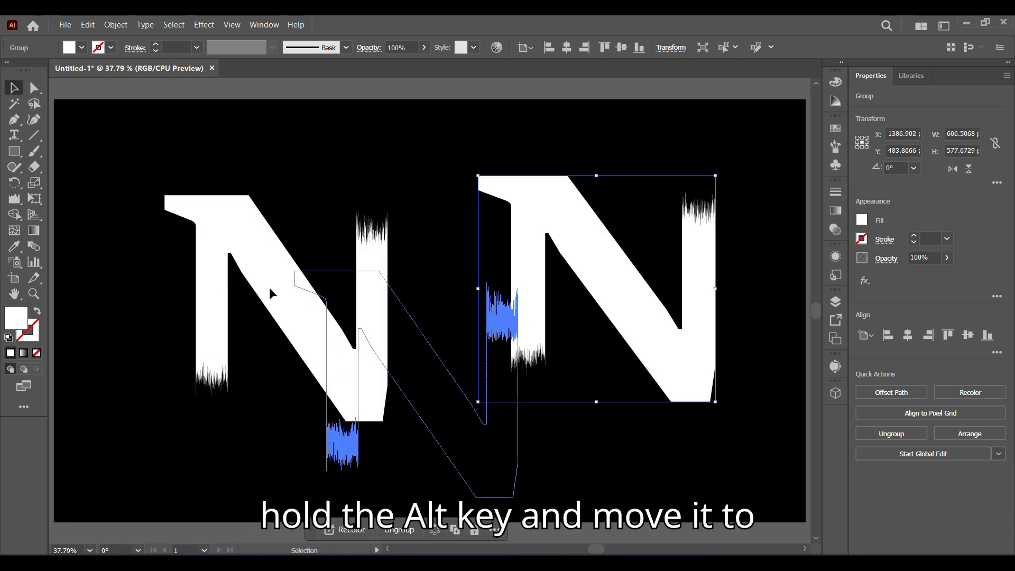
left_click_drag(464, 399, 258, 269)
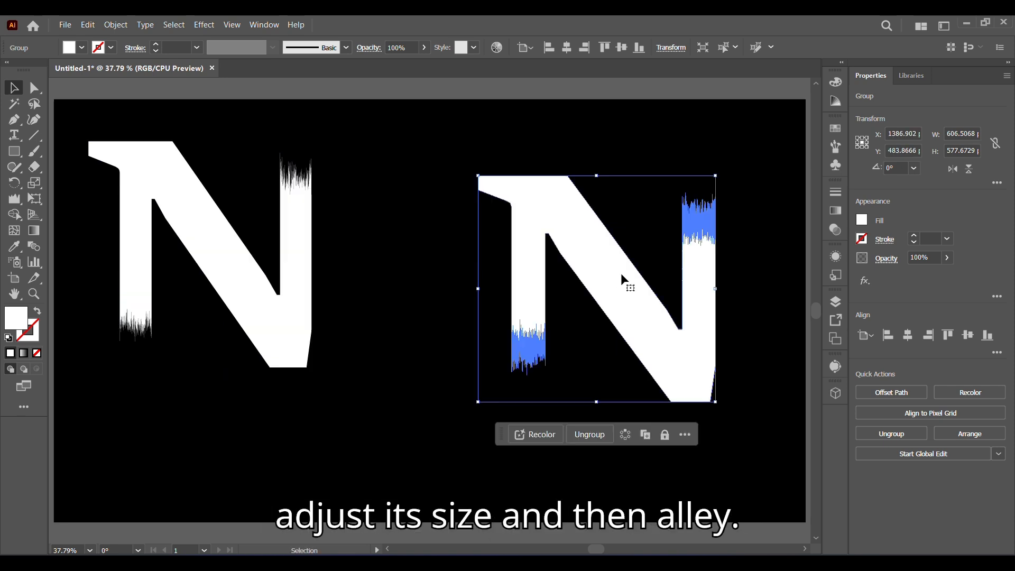
key("Delete")
Step: Stretch the N to about 752 px wide and reposition it in the left half of the artboard
left_click_drag(300, 304, 346, 295)
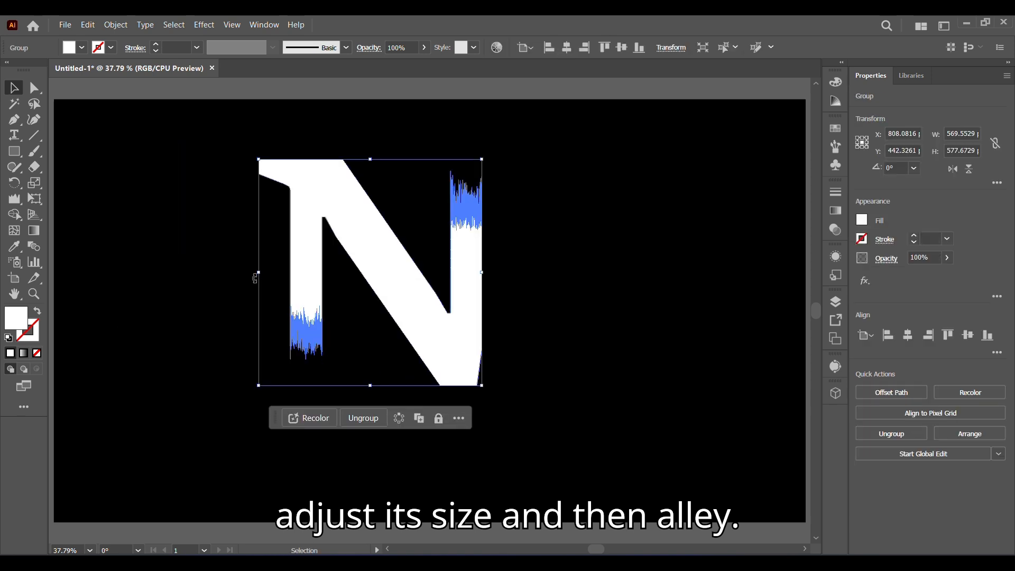
left_click_drag(258, 273, 187, 274)
left_click_drag(336, 257, 476, 298)
left_click_drag(679, 392, 673, 390)
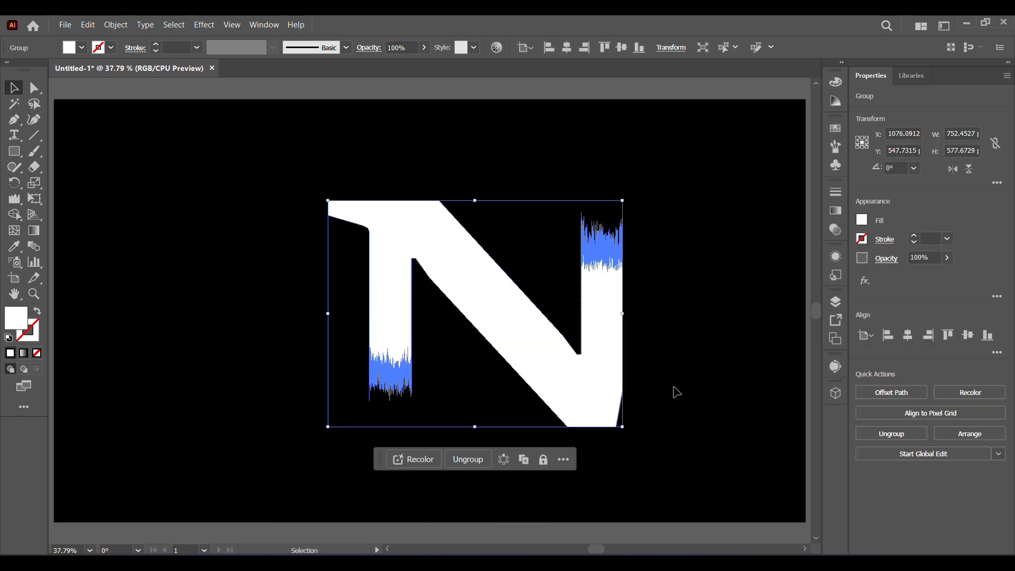
left_click(672, 389)
left_click_drag(589, 415, 357, 391)
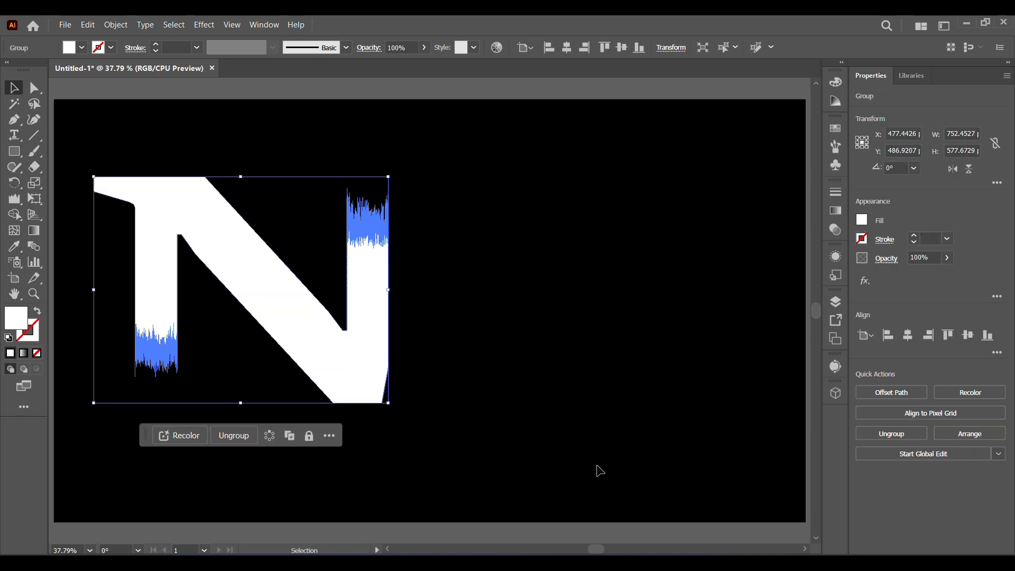
left_click(550, 435)
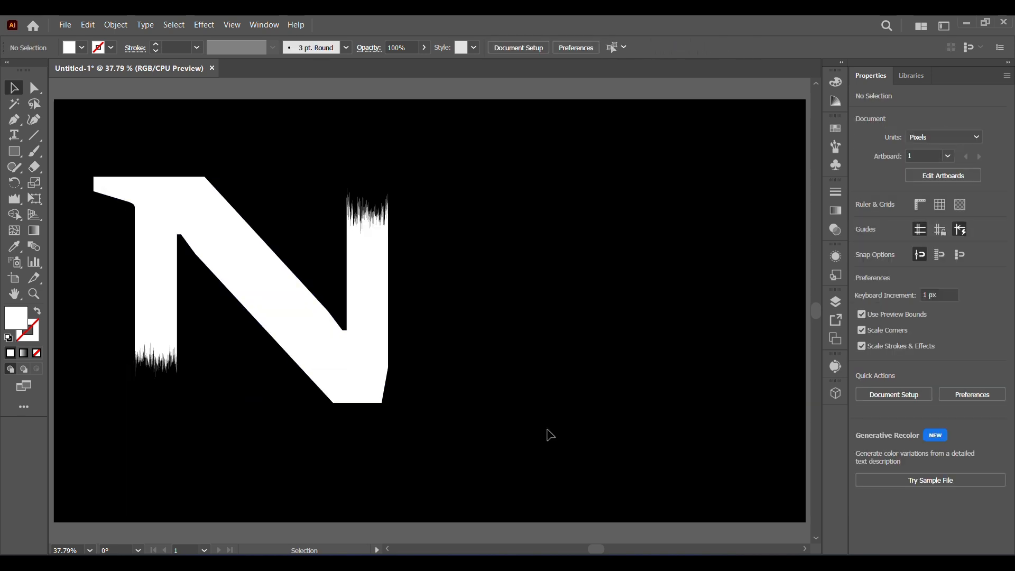
Step: Apply a gradient fill to the N and set the gradient's end stop to red DE0000
left_click(386, 373)
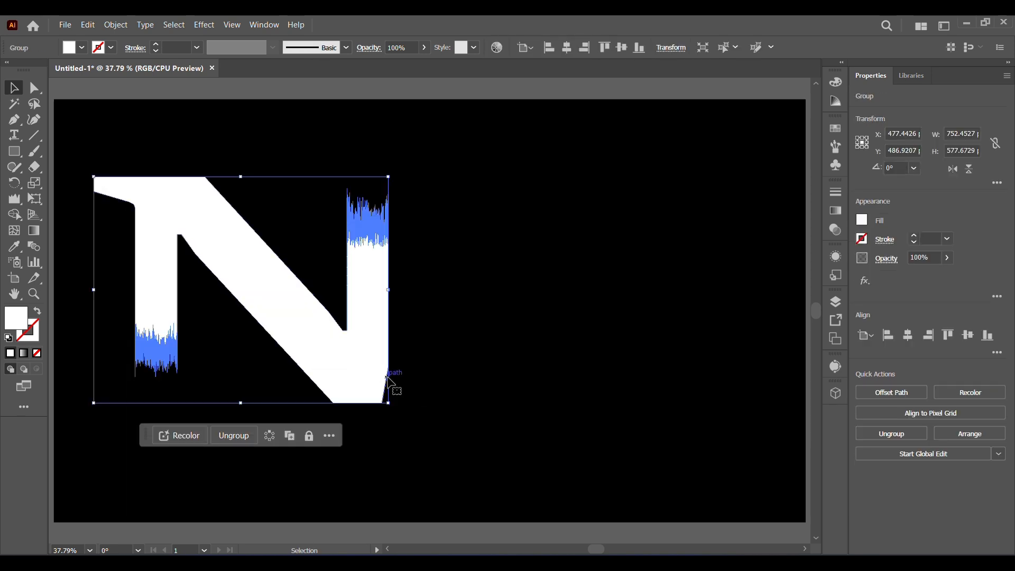
left_click(836, 211)
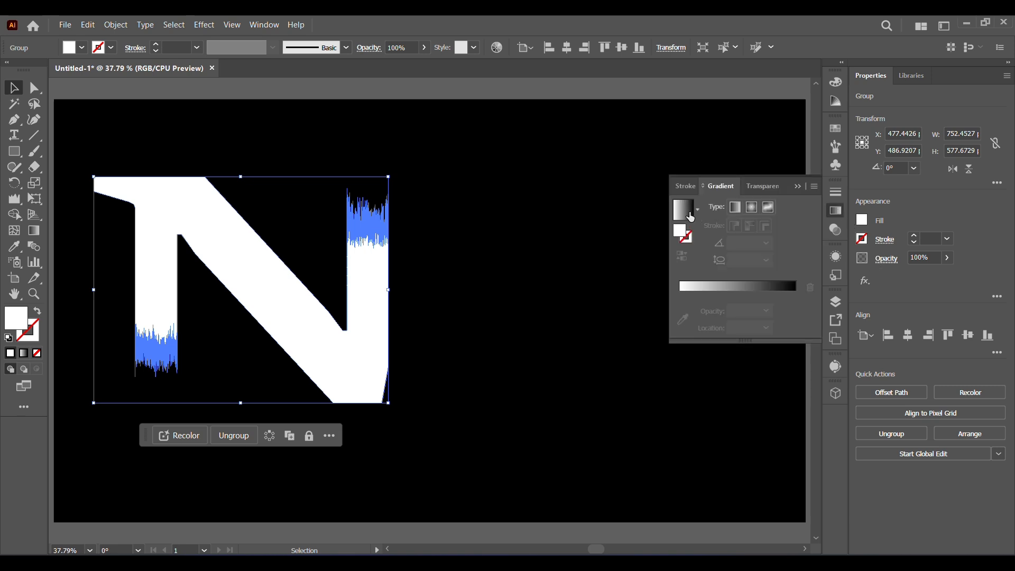
left_click(685, 212)
left_click(794, 309)
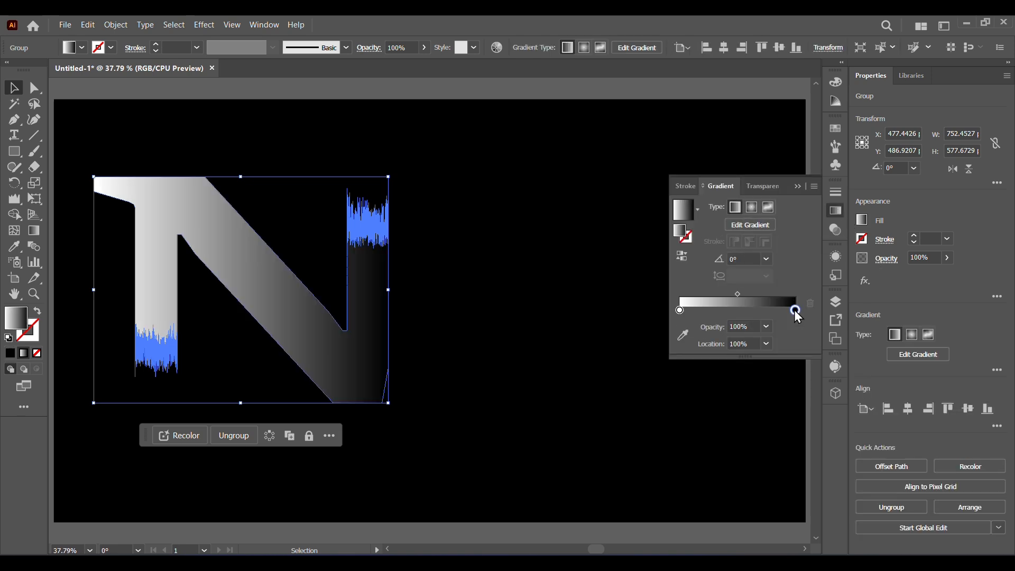
double_click(794, 310)
left_click_drag(686, 362, 743, 363)
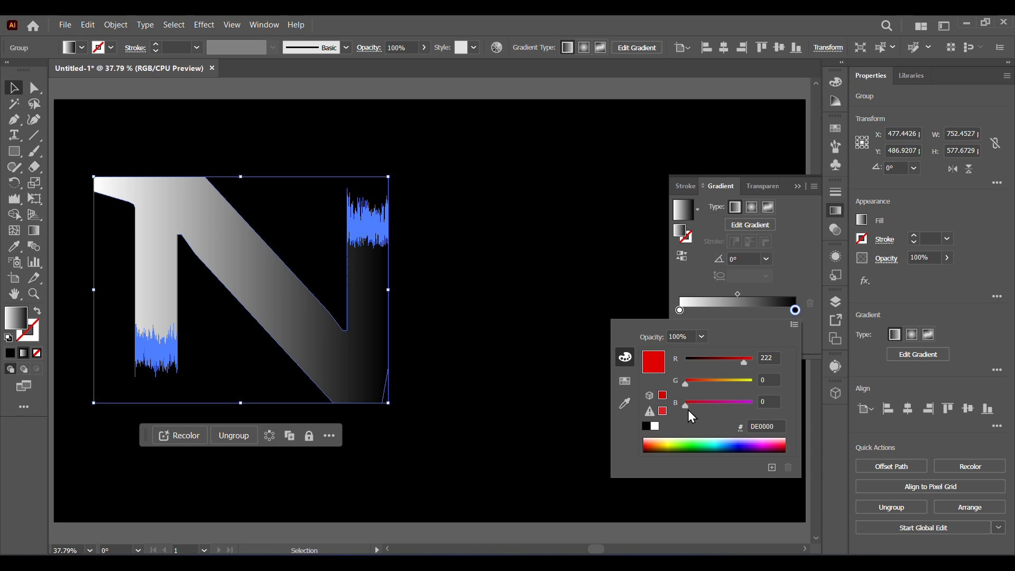
Step: Set the gradient's start stop to red, then darken it to a deep red
left_click(680, 309)
double_click(680, 309)
left_click(649, 443)
left_click_drag(689, 406, 671, 382)
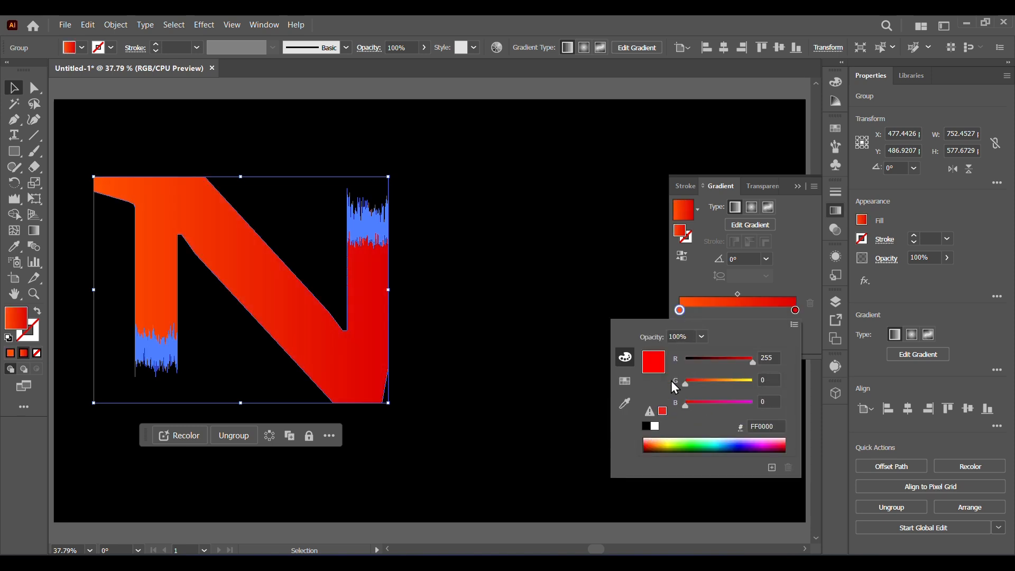
left_click_drag(752, 362, 693, 362)
left_click(475, 298)
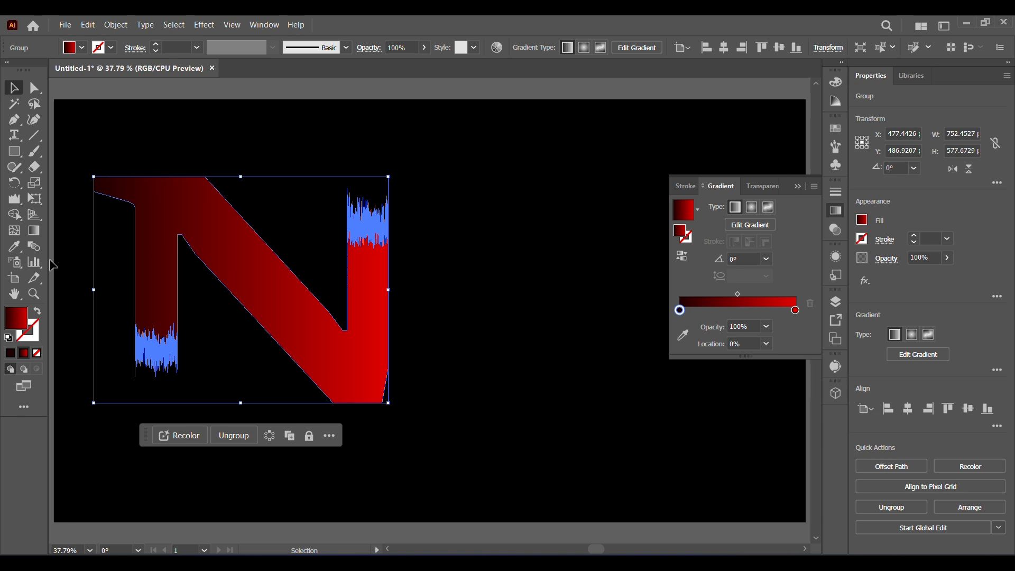
Step: Redirect the gradient vertically from the N's bottom to its top with the Gradient tool, then deselect
left_click(34, 231)
left_click_drag(216, 386, 221, 168)
key("v")
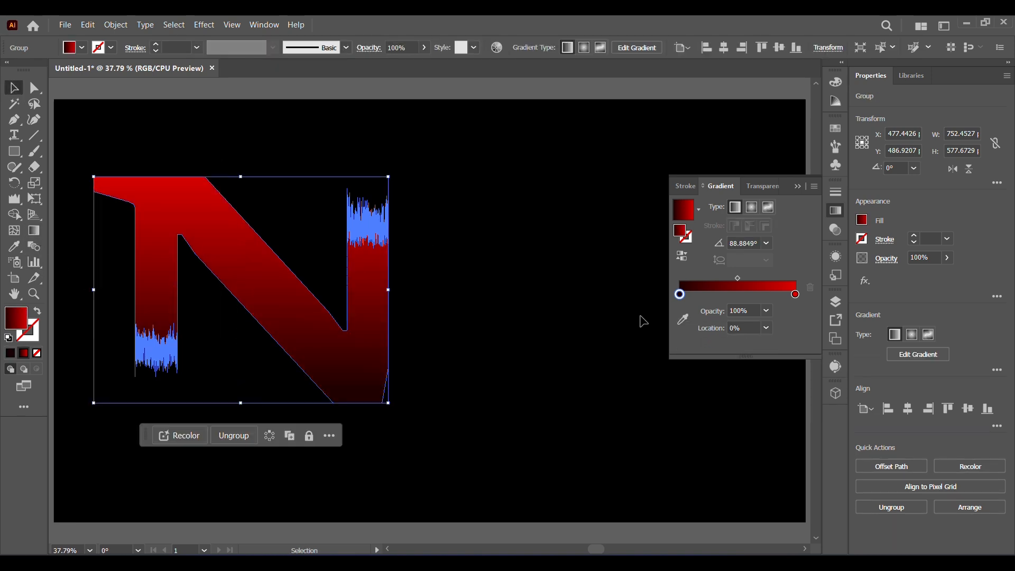
left_click(571, 310)
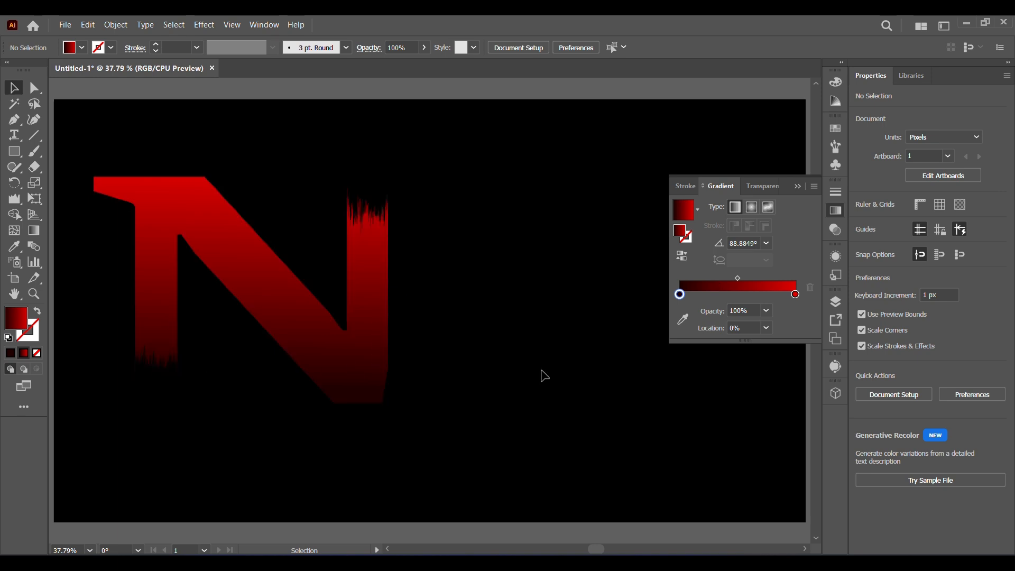
double_click(680, 294)
left_click_drag(707, 368, 740, 366)
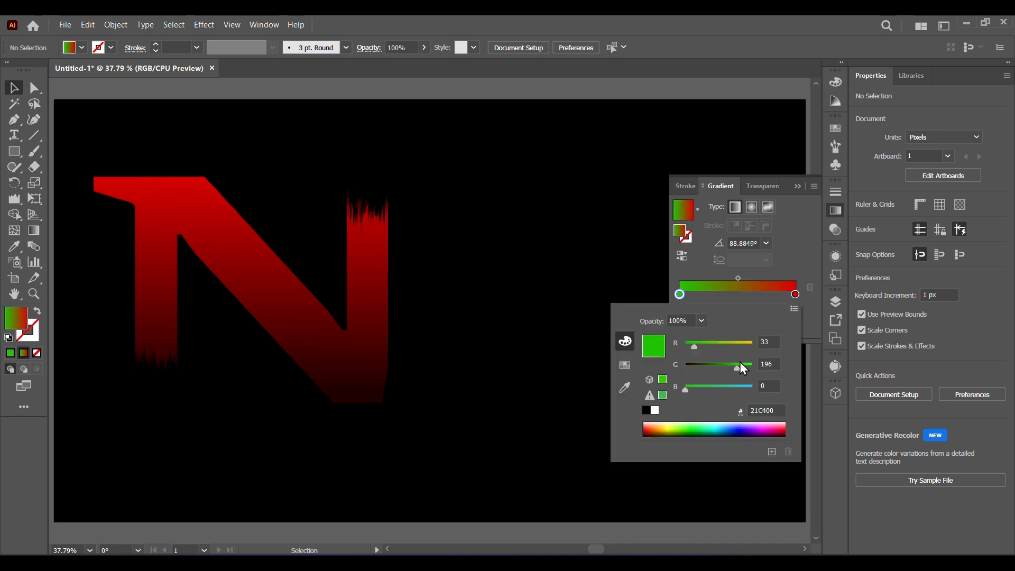
left_click(678, 292)
Step: Set the N's bottom gradient stop to blue 2100E8, then deselect
left_click(273, 290)
double_click(680, 313)
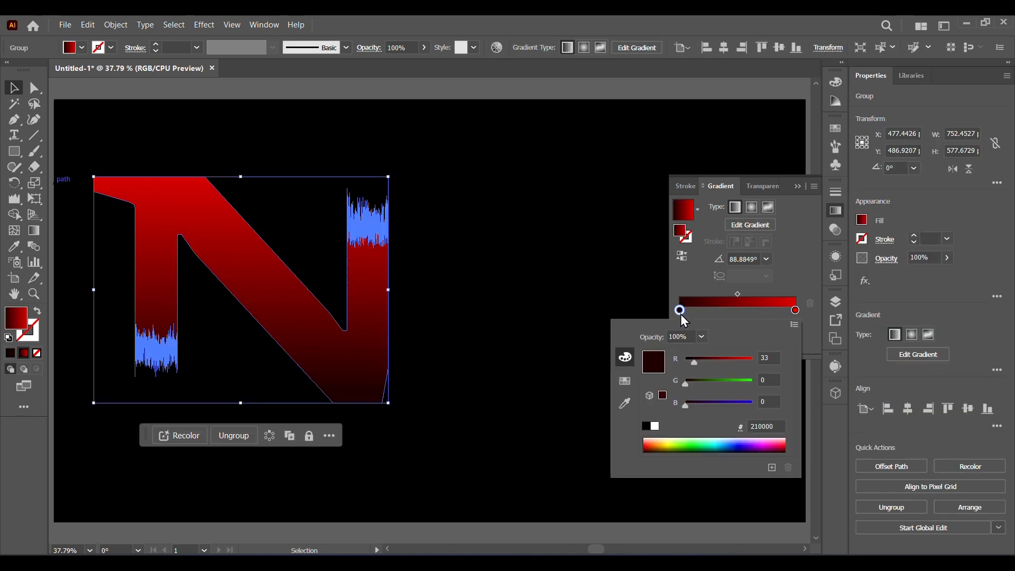
left_click_drag(686, 405, 722, 405)
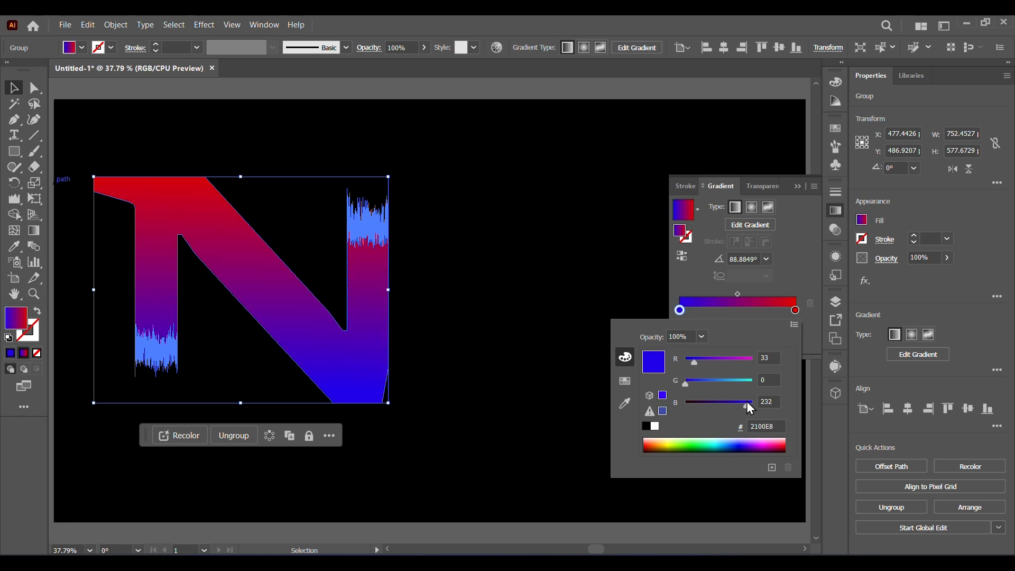
left_click(488, 311)
left_click(491, 315)
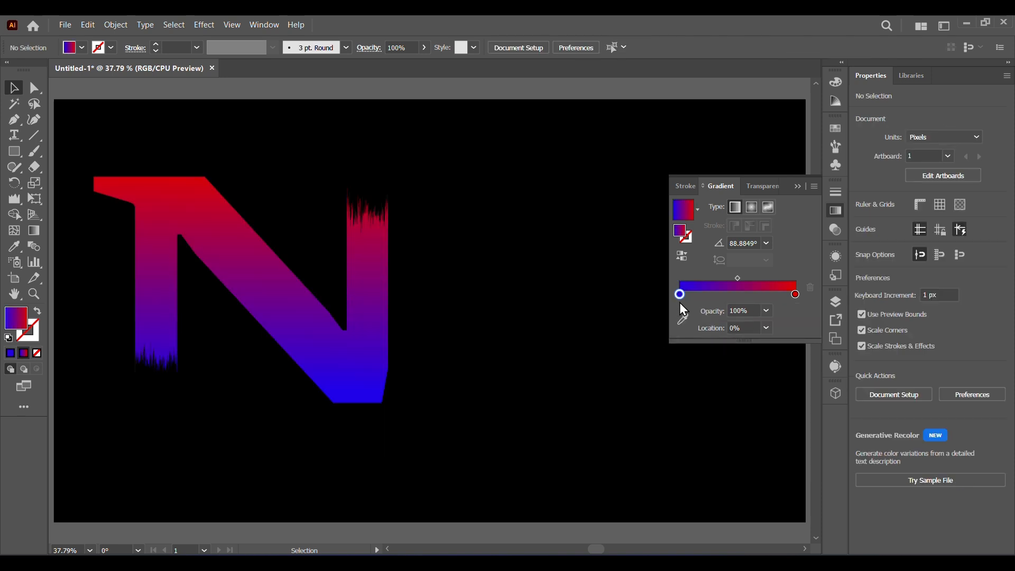
Step: Try fading the bottom gradient stop to 0% opacity and moving the midpoint to 13%, then undo both changes
left_click(765, 311)
left_click(777, 324)
left_click(384, 355)
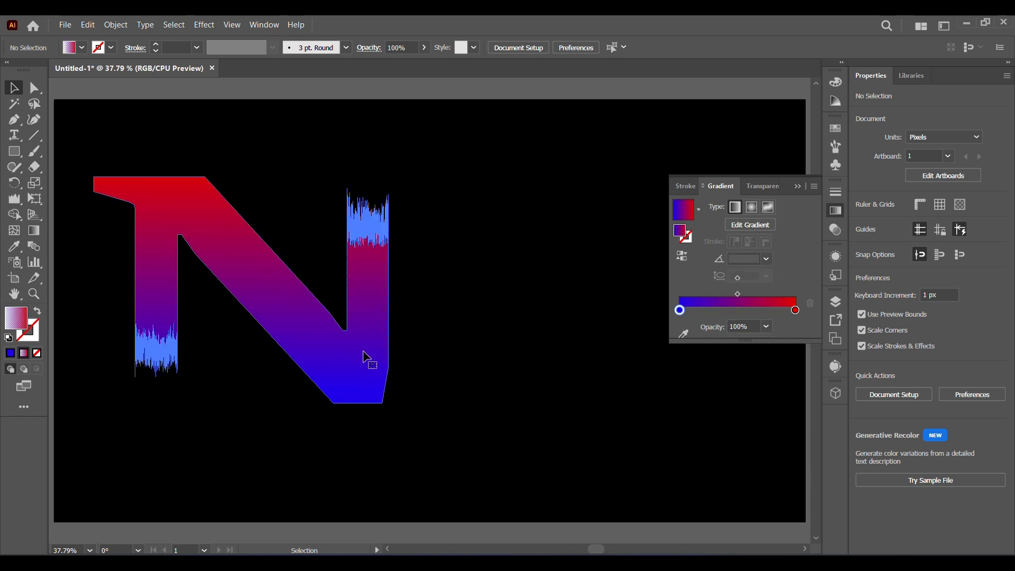
left_click(765, 326)
left_click(774, 347)
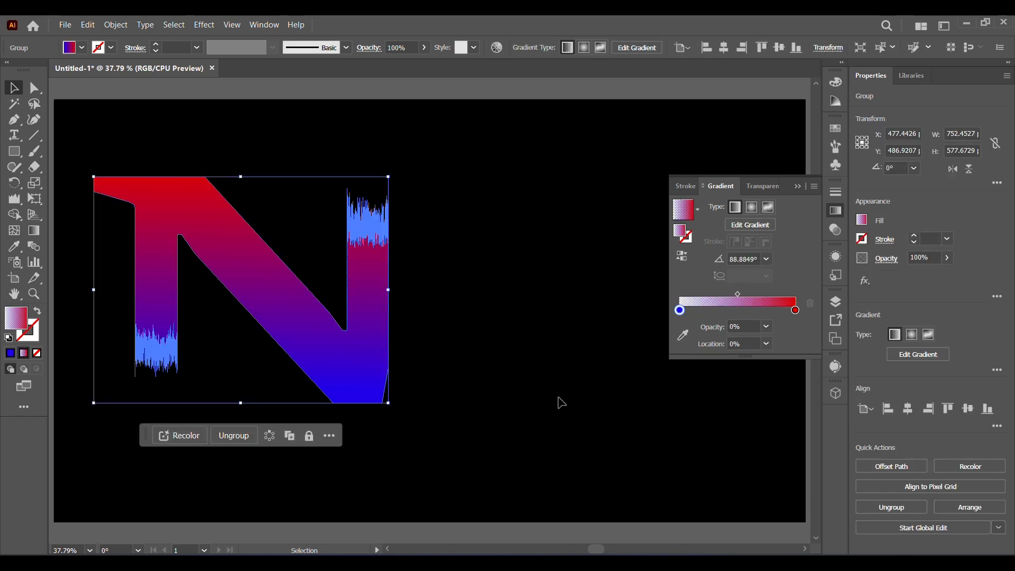
left_click(546, 409)
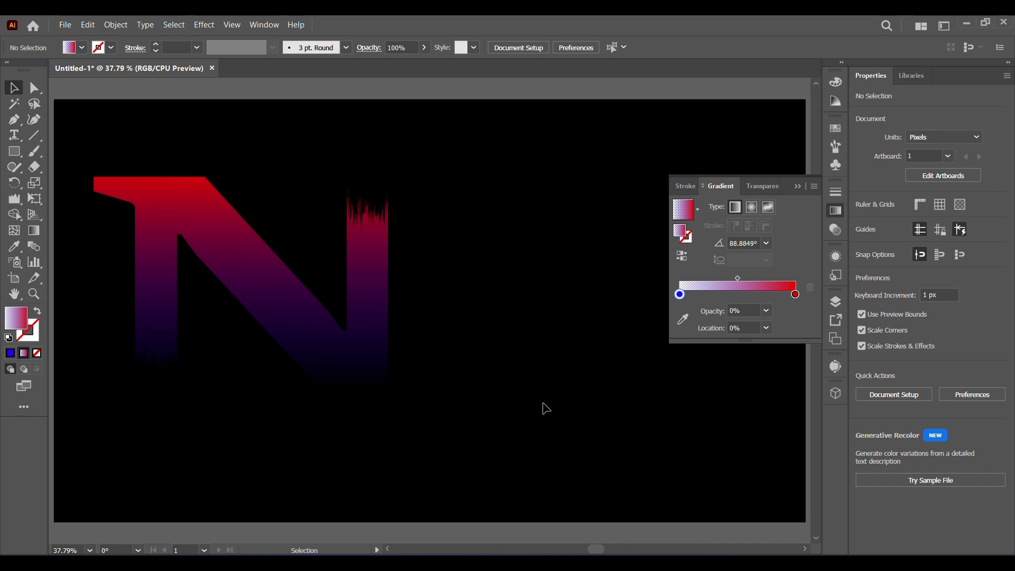
left_click(290, 317)
left_click_drag(737, 294, 695, 294)
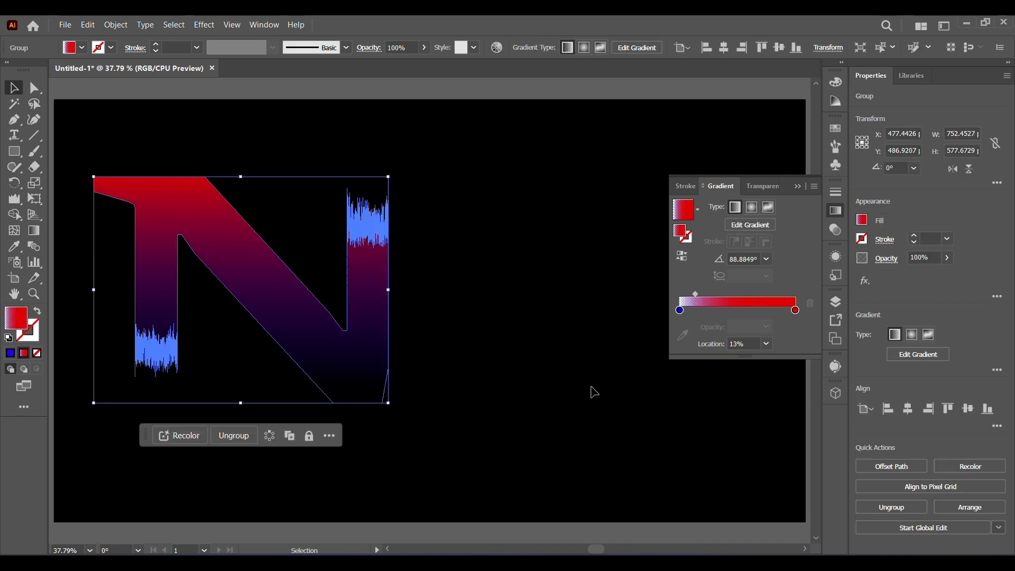
left_click(594, 391)
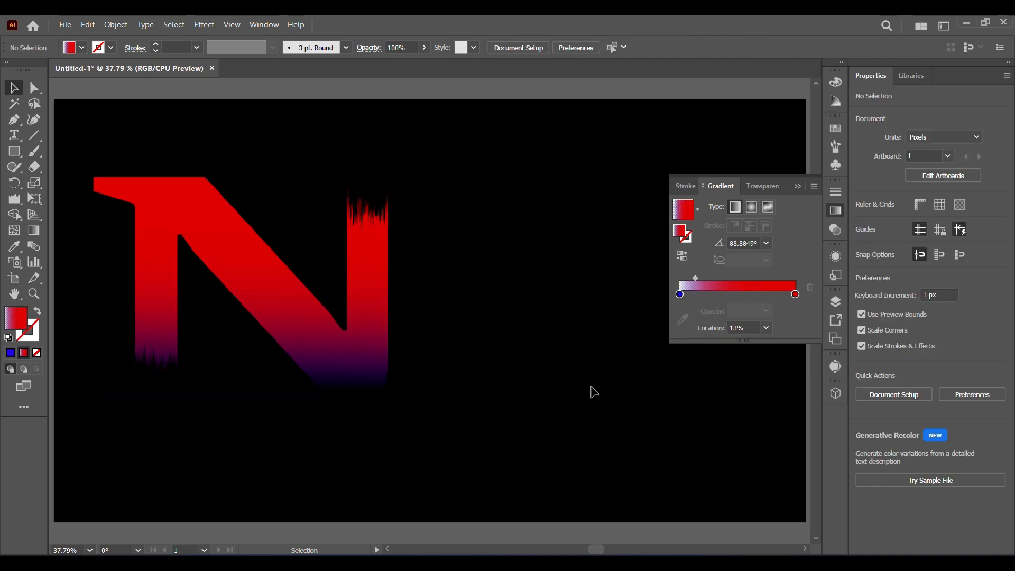
left_click(680, 295)
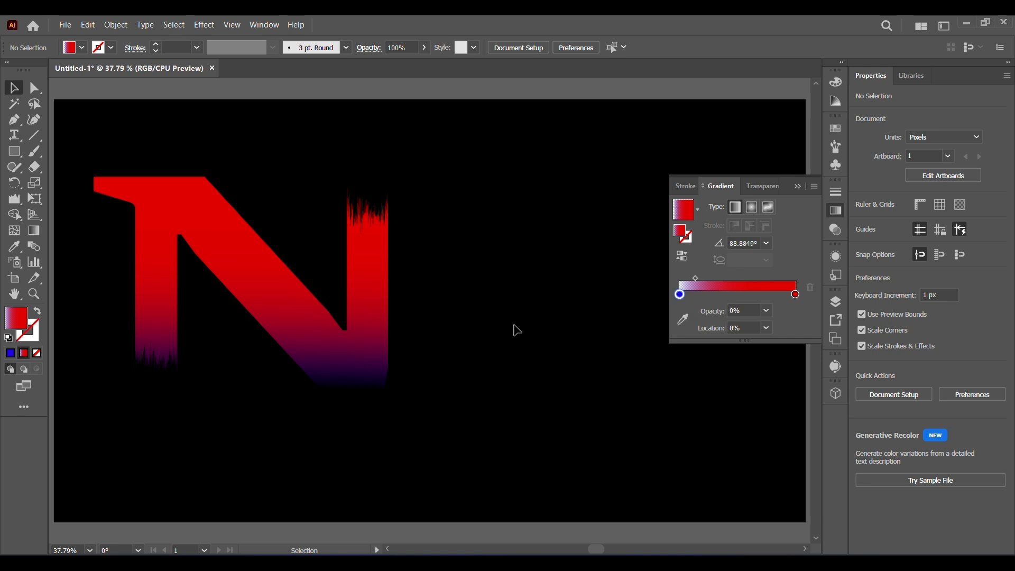
key("ctrl+z")
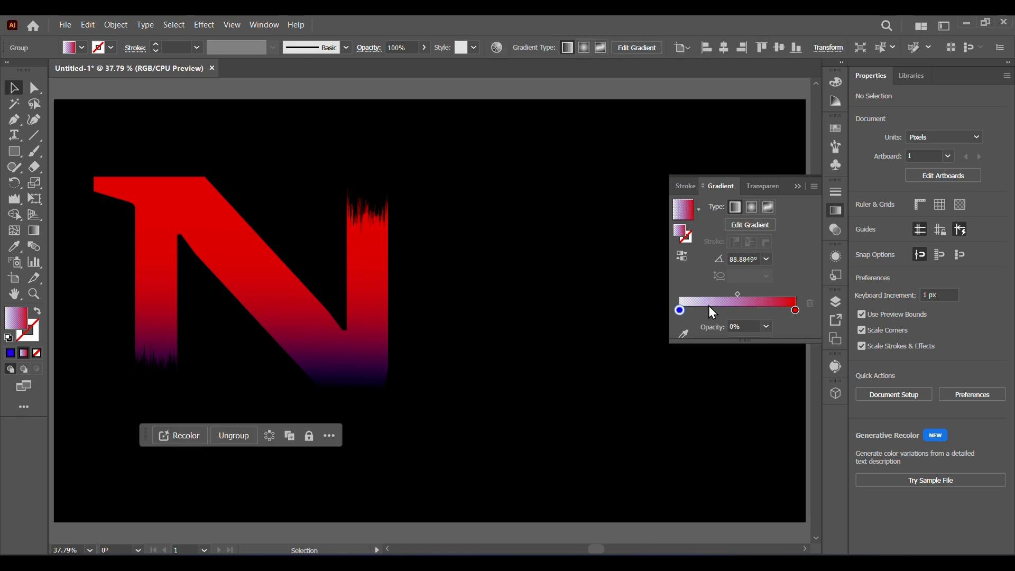
key("ctrl+z")
Step: Collapse the gradient panel and scale the N down from its bottom-right corner
left_click(442, 433)
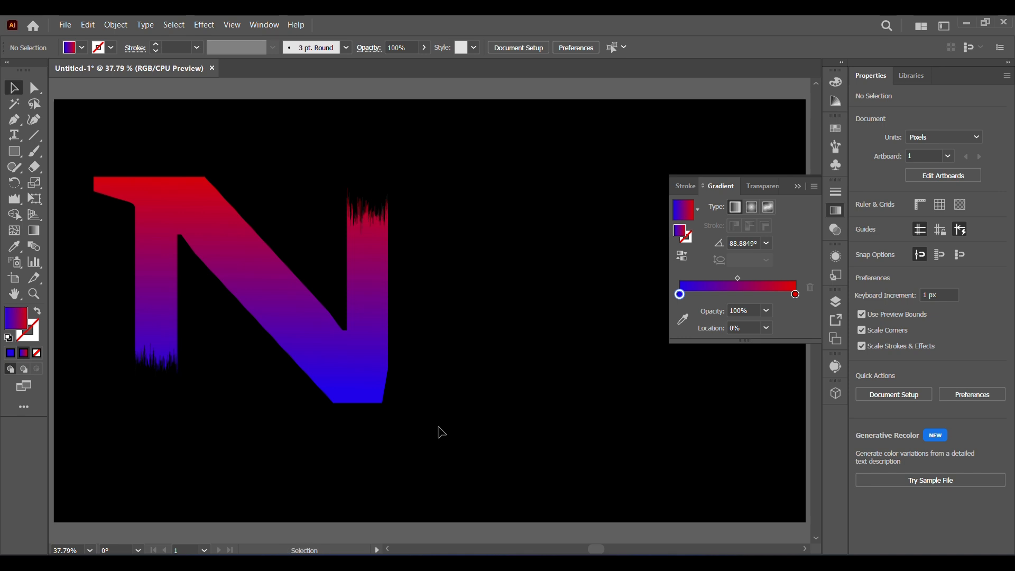
left_click(798, 187)
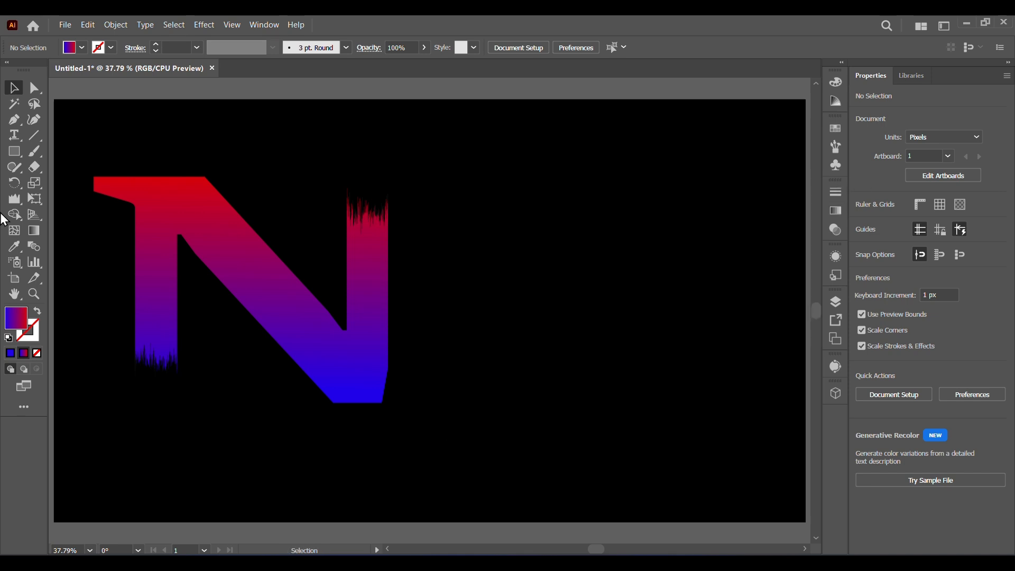
left_click(355, 390)
left_click_drag(387, 403, 267, 309)
left_click(334, 470)
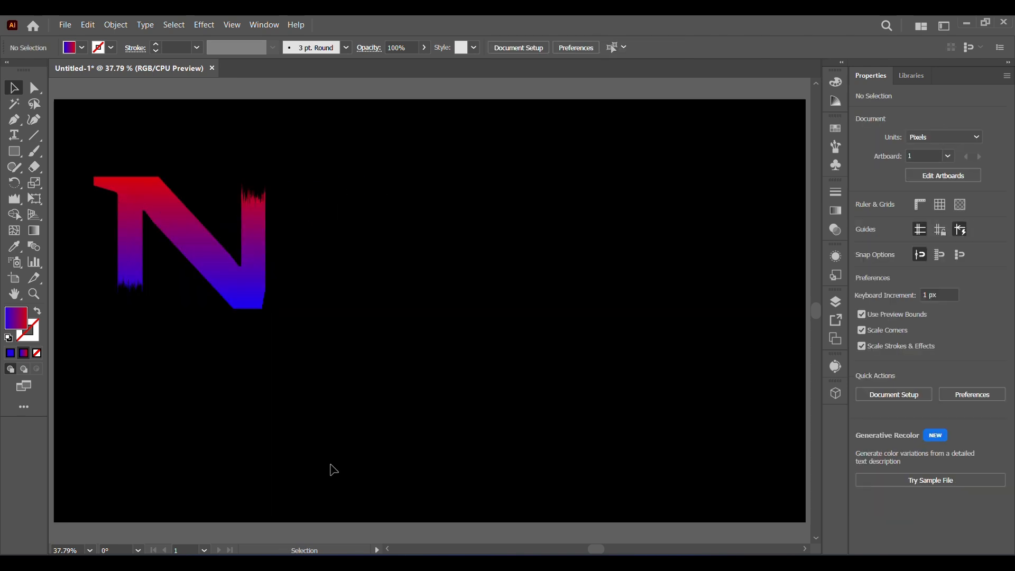
Step: Type the letter H on the artboard with the Type tool and set its fill to white
left_click(12, 136)
type("N")
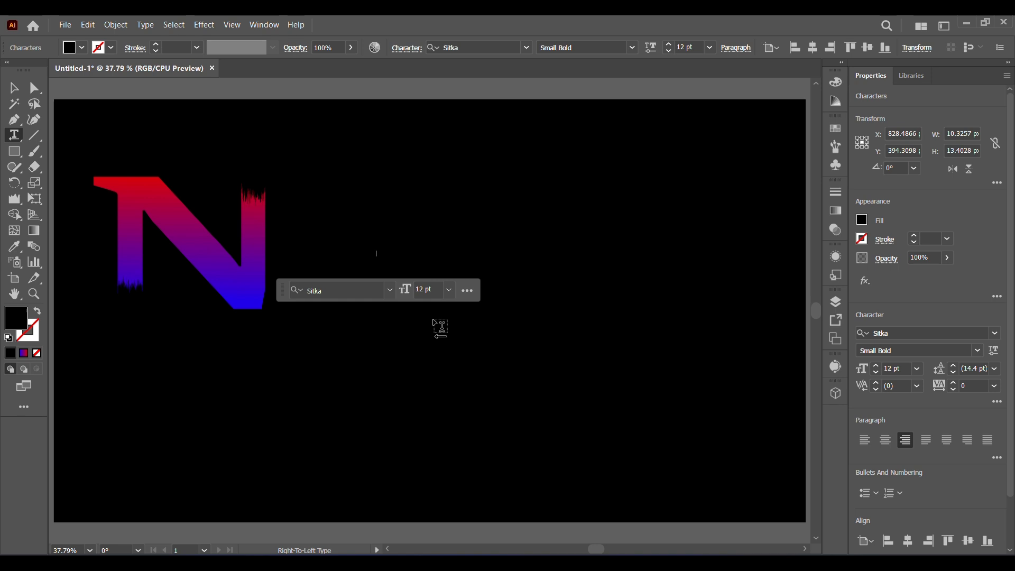
left_click(82, 48)
left_click(285, 239)
left_click(13, 88)
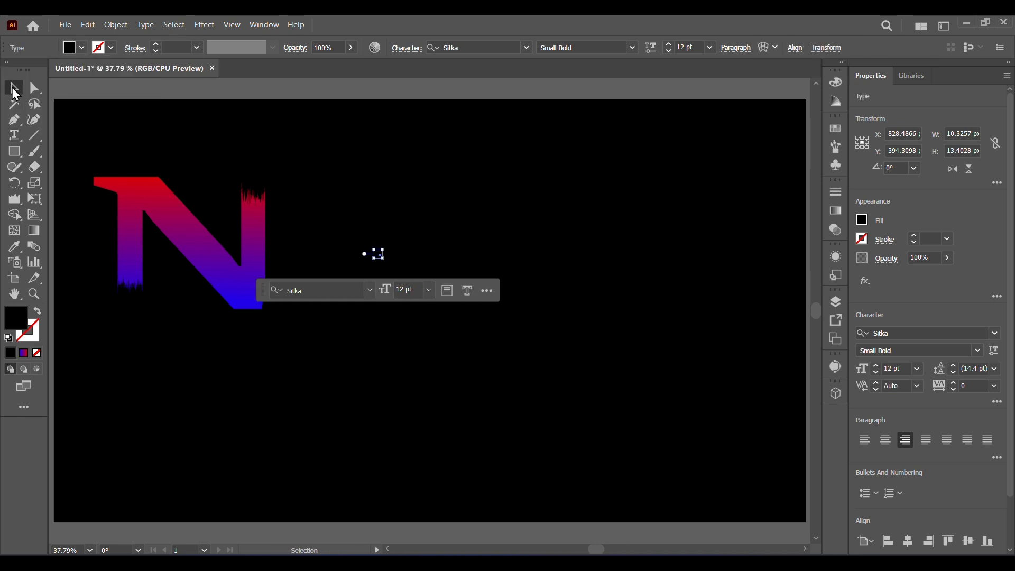
left_click(75, 48)
left_click(27, 70)
Step: Enlarge the H to about 299 pt by scaling its text frame
left_click(383, 259)
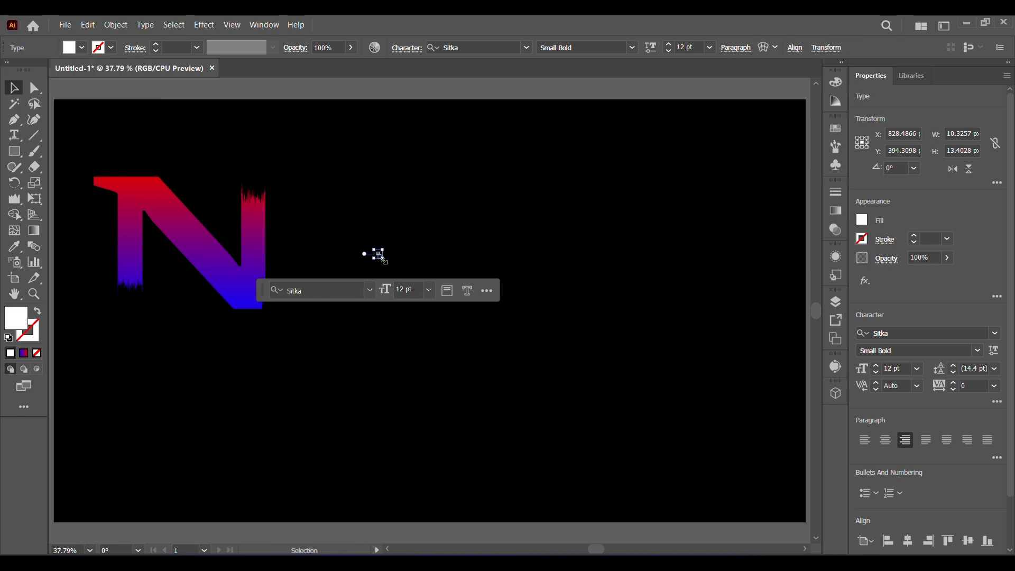
left_click_drag(382, 258, 512, 381)
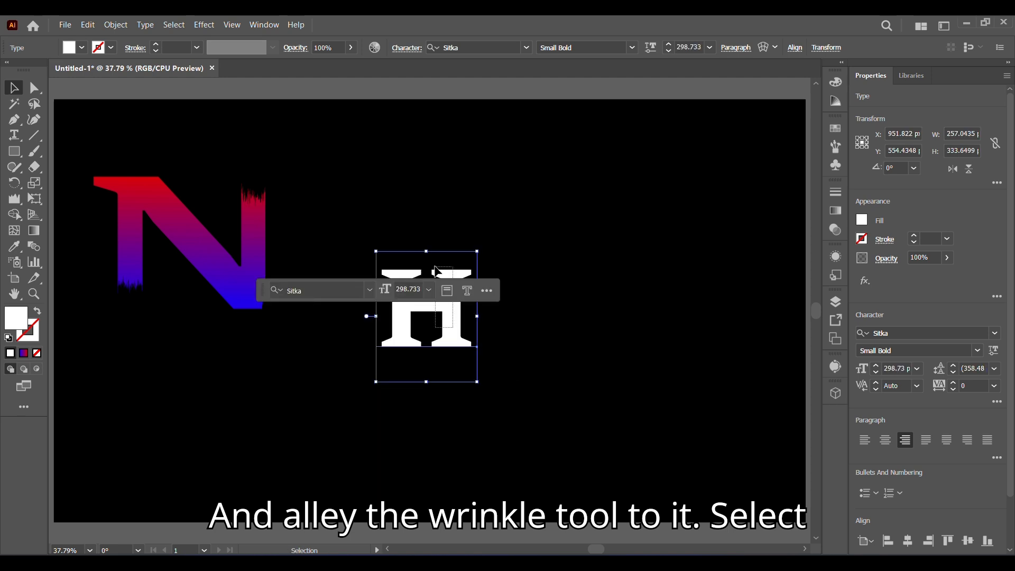
left_click_drag(455, 338, 449, 315)
left_click(459, 341)
Step: Convert the H to outlines and scale it to about 574 by 495 px
right_click(460, 348)
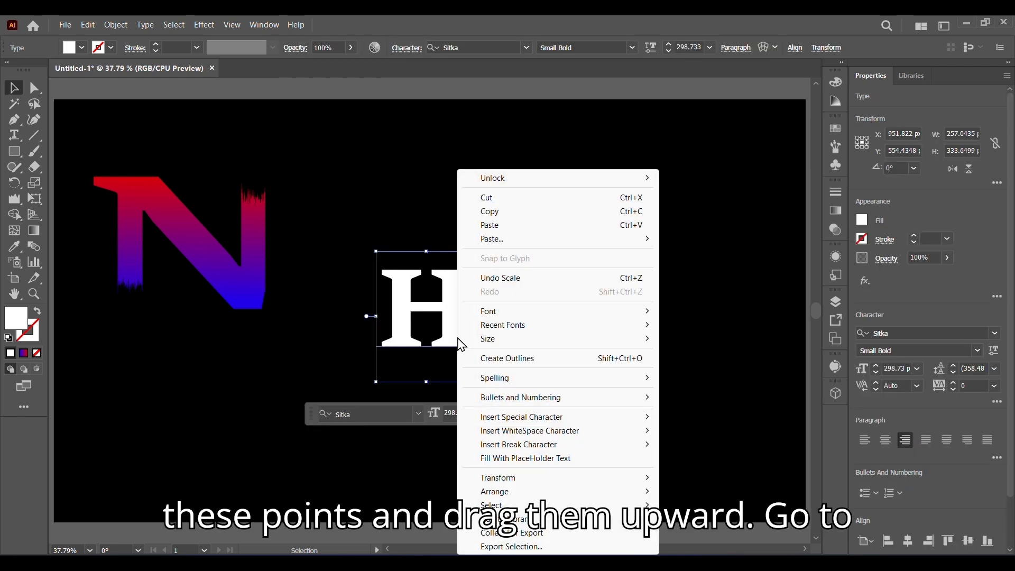
left_click(494, 355)
left_click_drag(473, 349, 606, 465)
left_click_drag(572, 435, 502, 331)
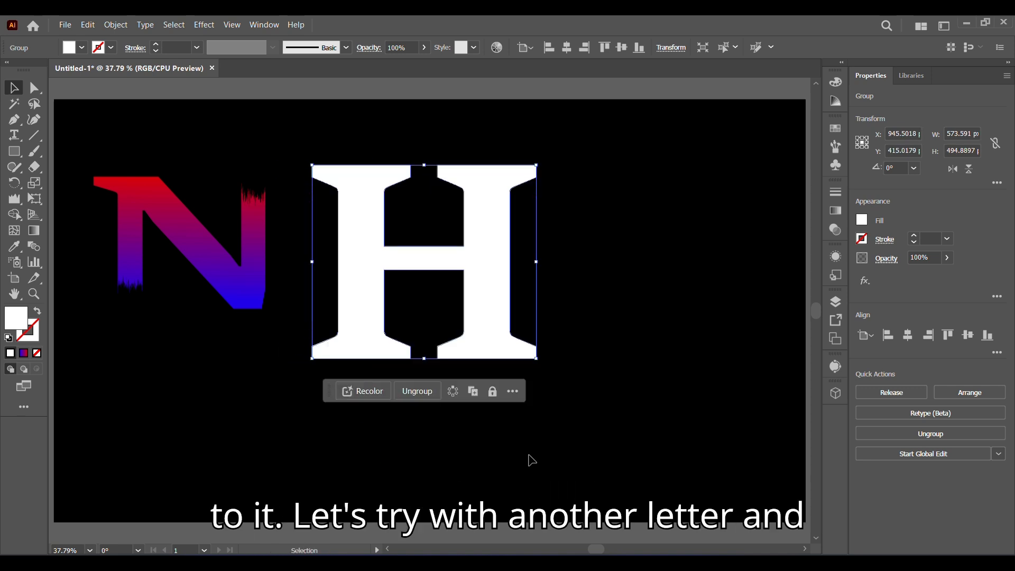
Step: Erase the H's bottom-left, top-right and top-left serifs with the Eraser tool, redoing the top-left erase
left_click(33, 166)
mouse_move(297, 323)
left_mouse_down()
mouse_move(357, 356)
mouse_move(428, 372)
left_mouse_up()
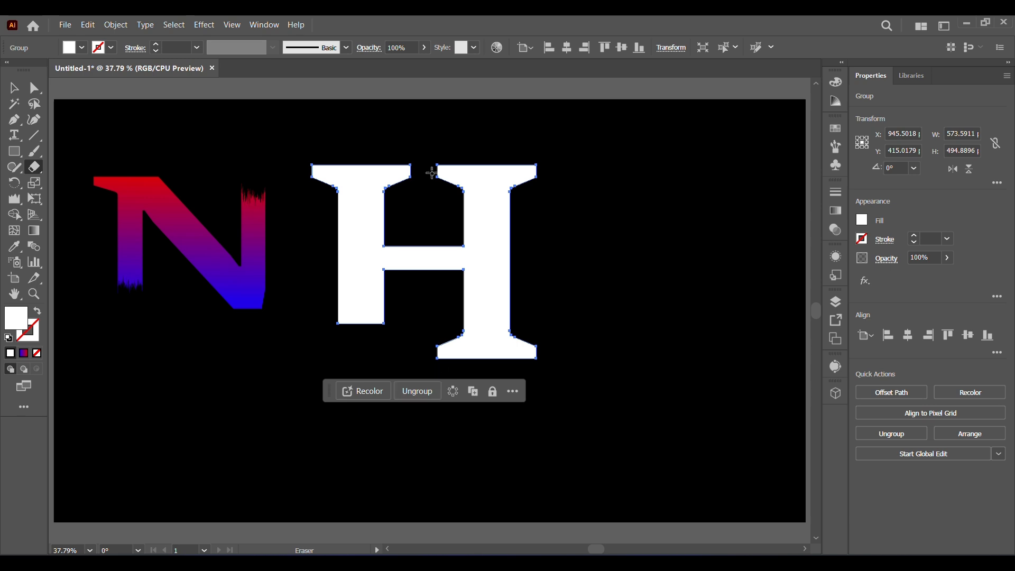
left_click_drag(435, 154, 552, 204)
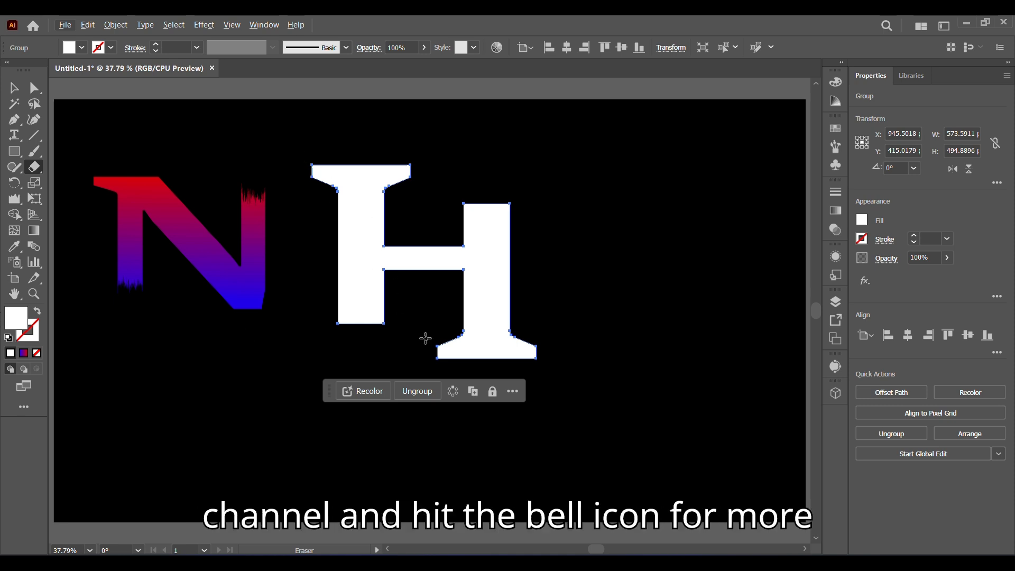
mouse_move(306, 161)
left_mouse_down()
mouse_move(339, 202)
mouse_move(401, 201)
left_mouse_up()
key("ctrl+z")
mouse_move(295, 152)
left_mouse_down()
mouse_move(302, 173)
mouse_move(426, 193)
mouse_move(400, 197)
left_mouse_up()
Step: Wrinkle the bottom of the H's left stem and the top of its right stem, then deselect
left_click(15, 198)
left_click_drag(362, 310, 363, 316)
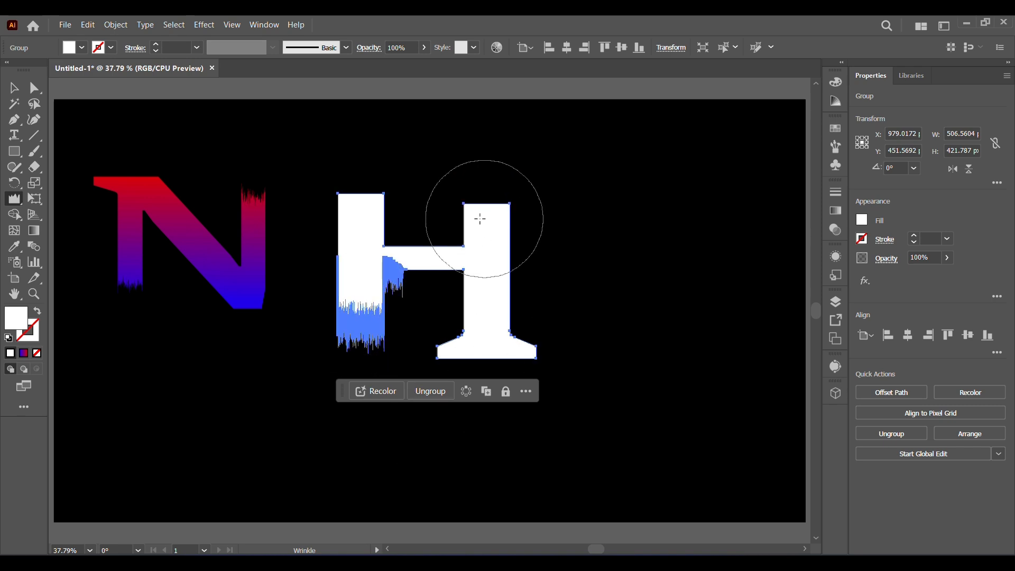
left_click_drag(485, 215, 507, 217)
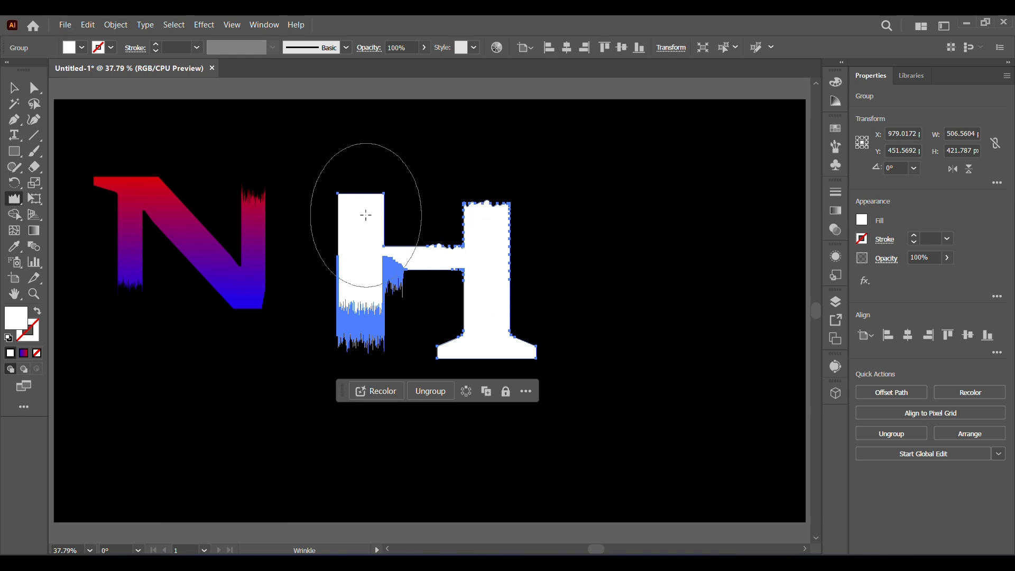
left_click(14, 88)
left_click(676, 327)
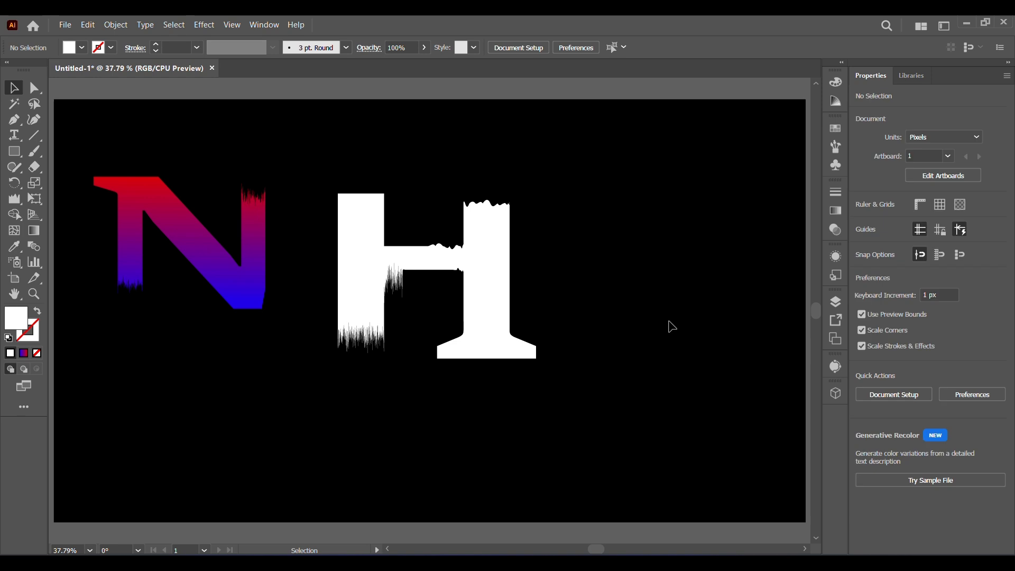
Step: Undo the right stem's wrinkle and wrinkle its top again, stretching it upward
key("ctrl+z")
left_click(405, 460)
left_click_drag(14, 198, 74, 310)
left_click_drag(484, 218, 482, 181)
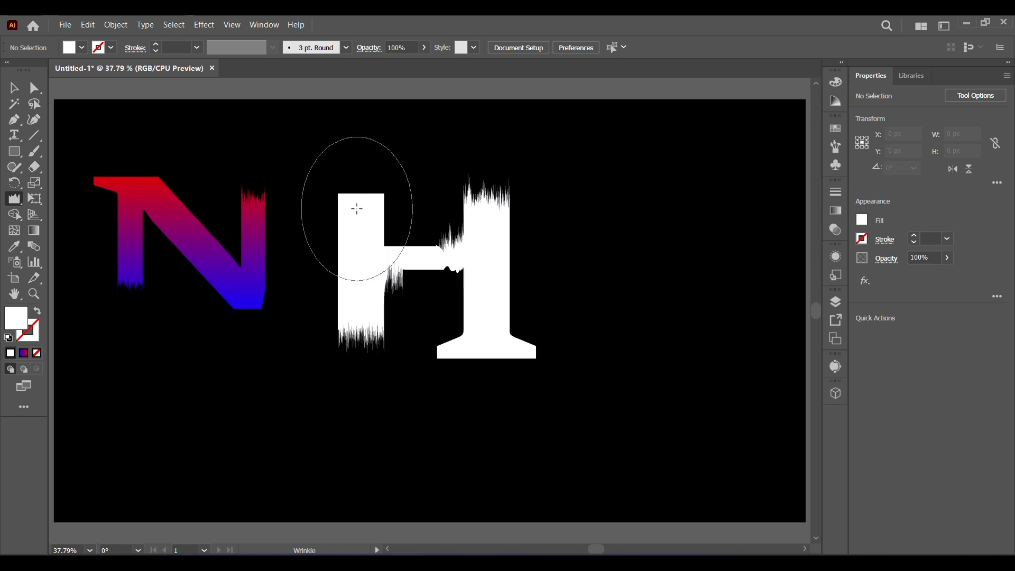
Step: Erase the H's top-left and bottom-right serifs with the Eraser tool
left_click(14, 88)
left_click(502, 334)
left_click(14, 246)
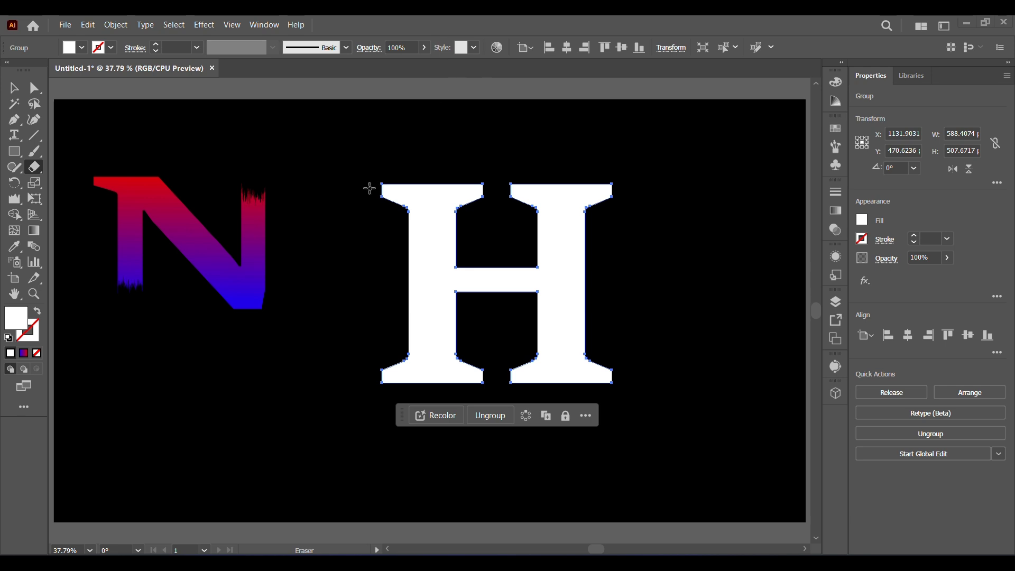
left_click_drag(365, 174, 495, 231)
mouse_move(501, 353)
left_mouse_down()
mouse_move(623, 417)
mouse_move(685, 416)
left_mouse_up()
Step: Set the Wrinkle tool's brush width and height to 300 px
left_click(14, 199)
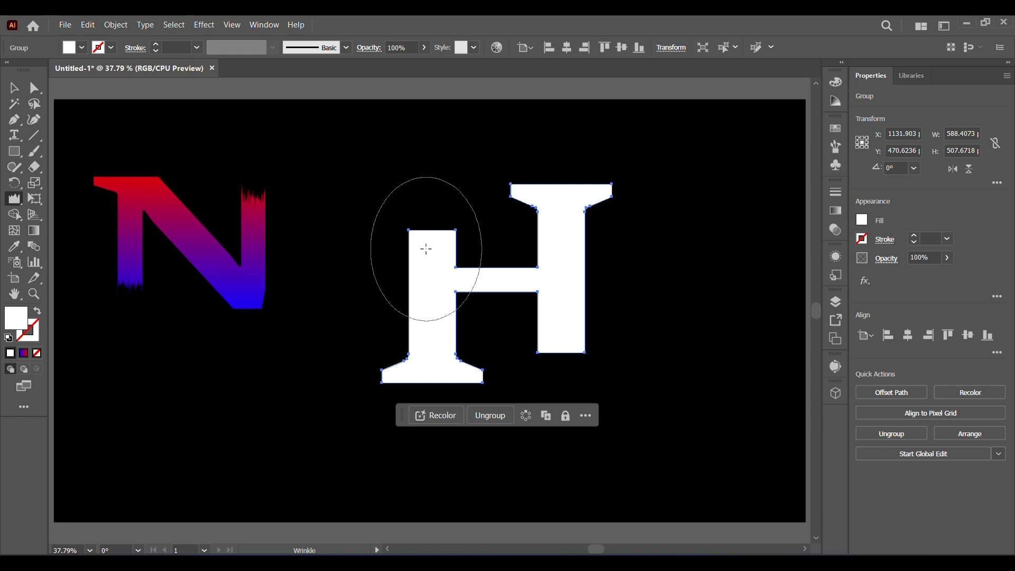
double_click(15, 198)
left_click(520, 134)
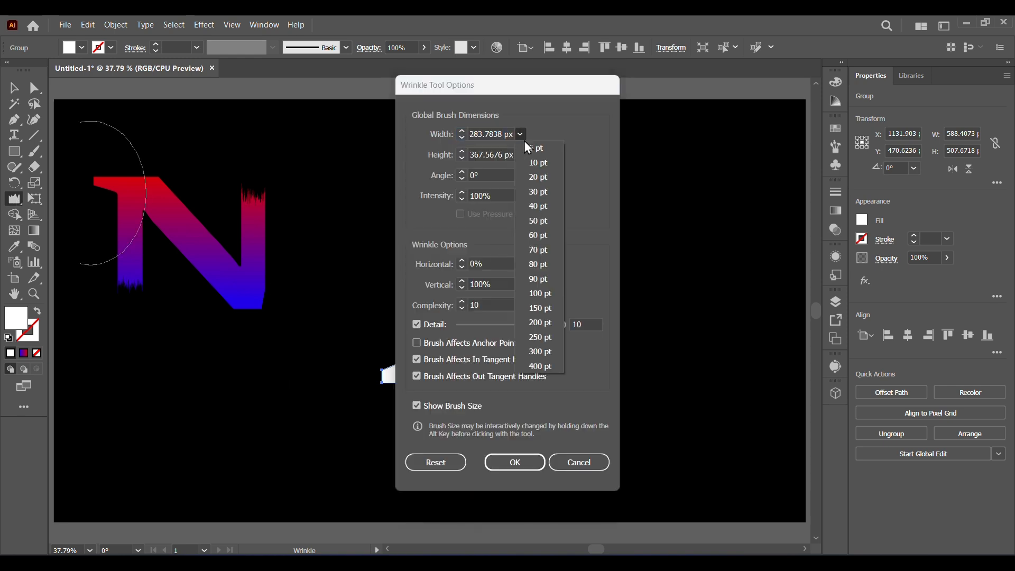
left_click(539, 351)
left_click(520, 155)
left_click(554, 376)
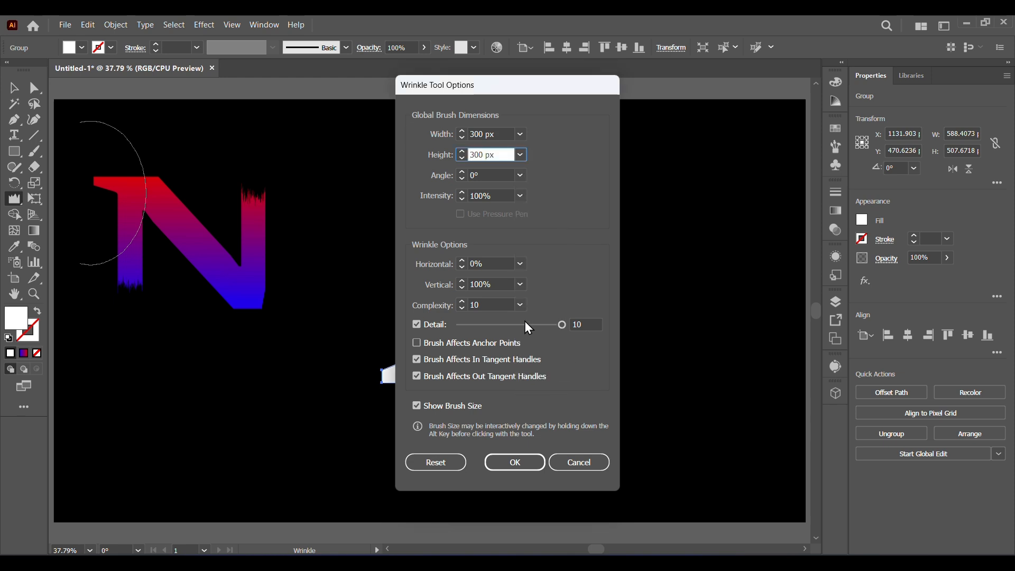
left_click(515, 461)
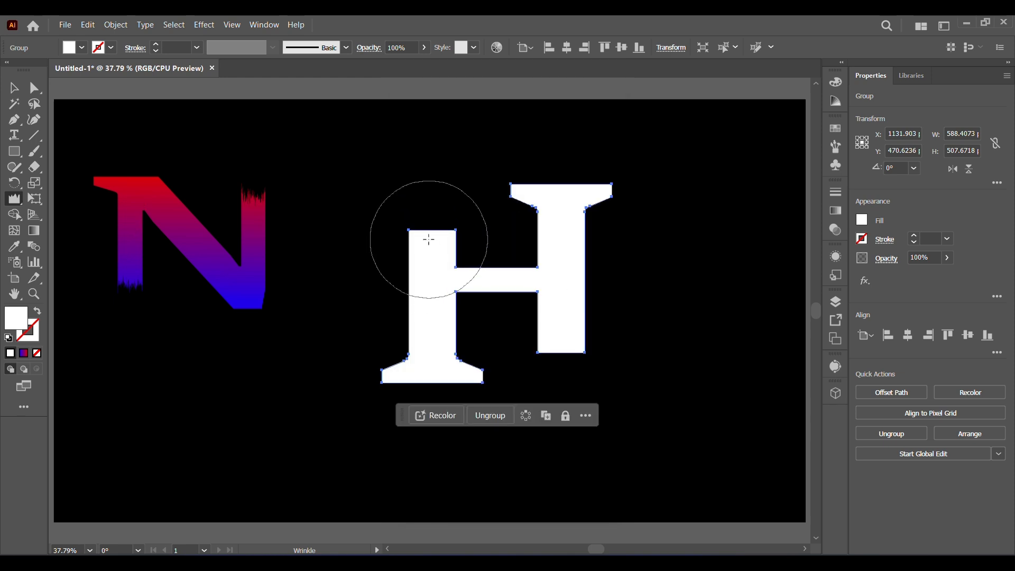
Step: Wrinkle the top of the H's left stem and the bottom of its right stem
left_click_drag(429, 239, 431, 256)
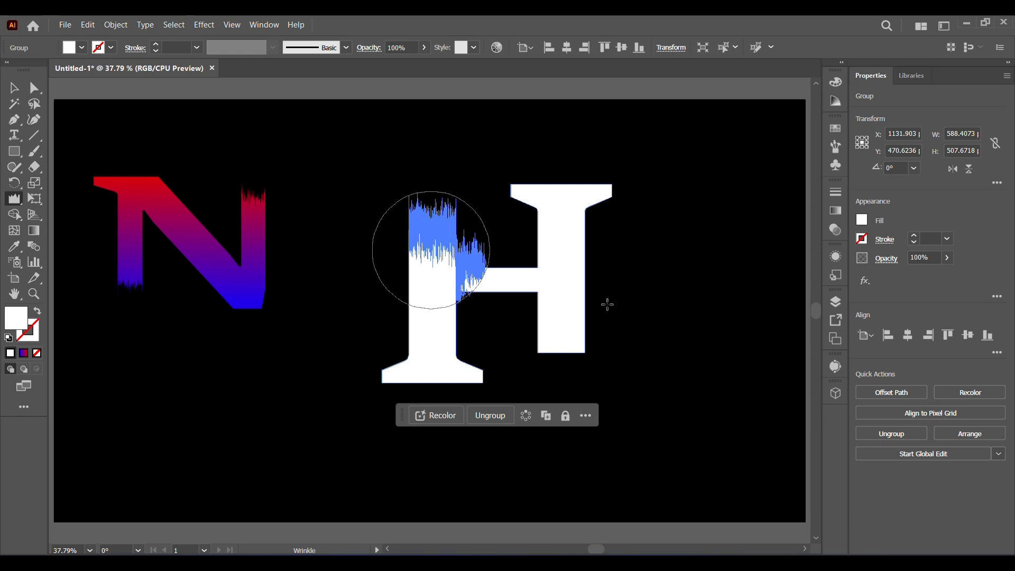
left_click(563, 349)
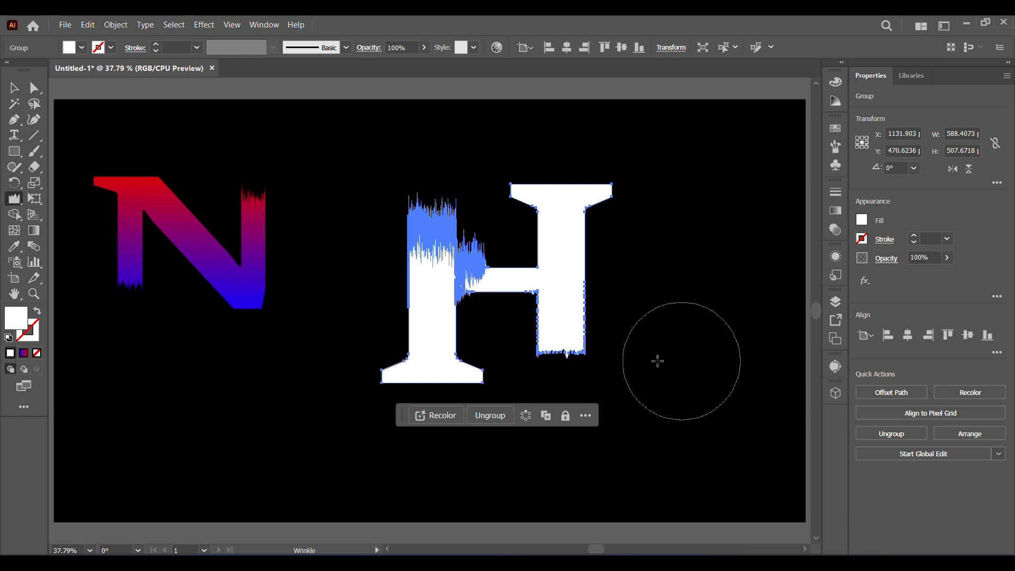
left_click_drag(563, 366, 565, 341)
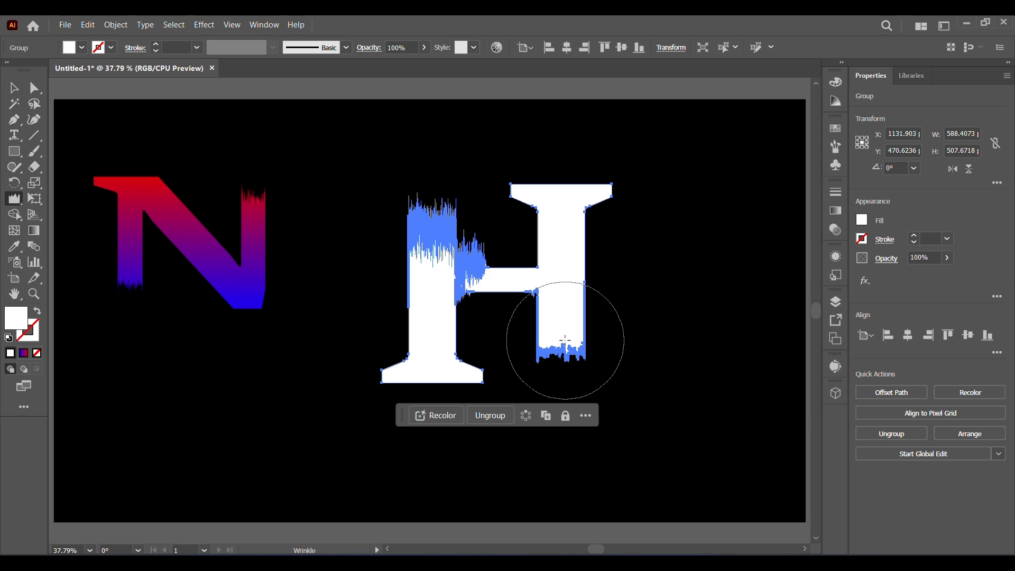
left_click(563, 376)
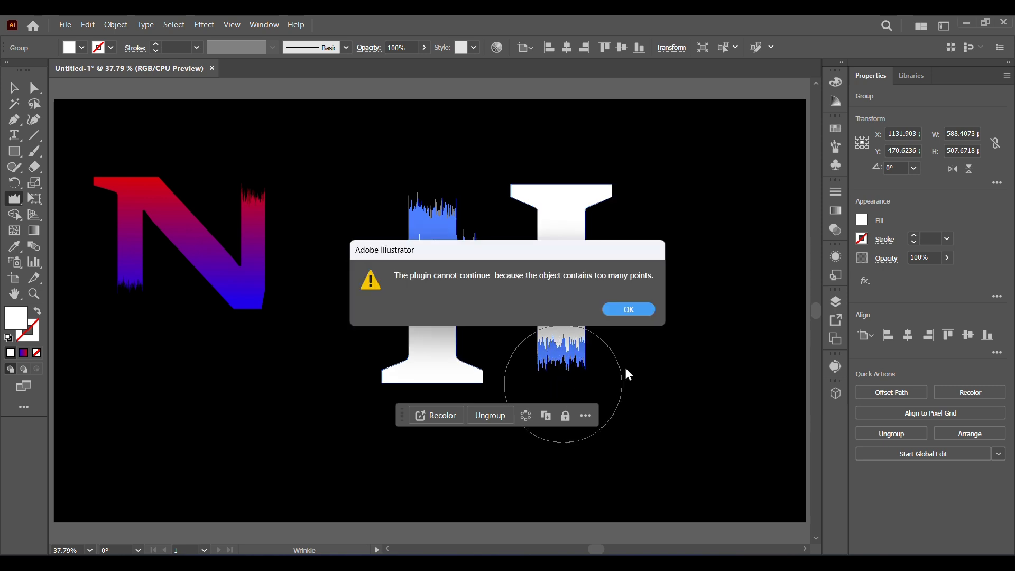
key("Return")
Step: Copy the N's red-to-blue gradient fill onto the H with the Eyedropper
key("v")
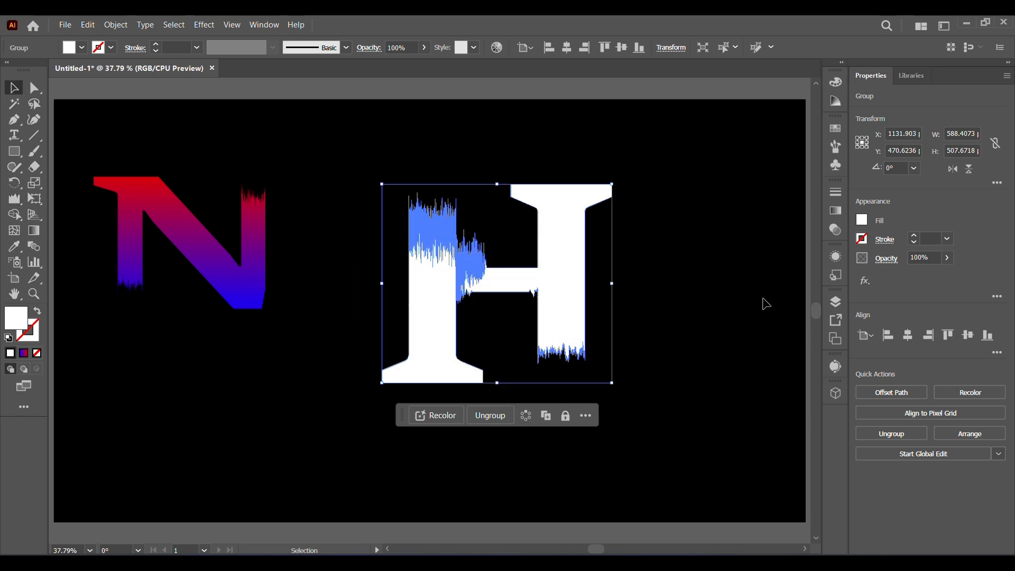
left_click(765, 304)
left_click(429, 312)
key("i")
left_click(149, 209)
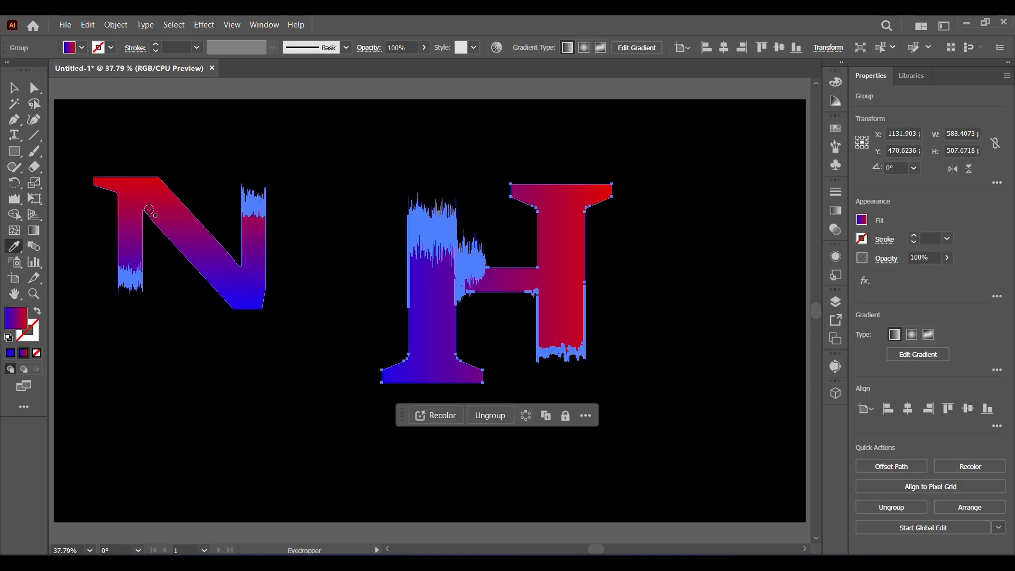
Step: Redraw the H's gradient vertically from its top to its bottom with the Gradient tool
left_click(33, 230)
left_click_drag(462, 199, 461, 399)
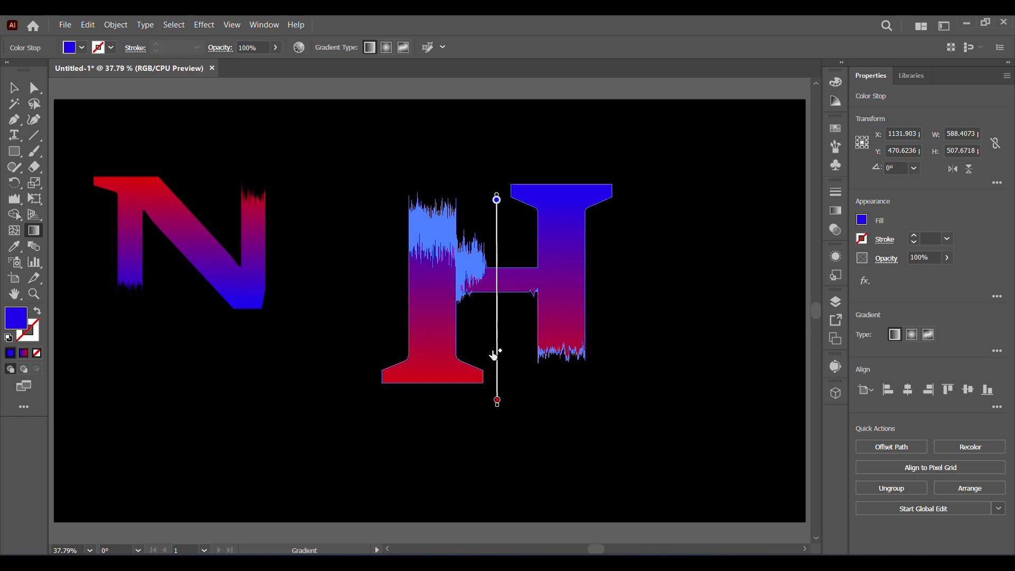
left_click_drag(491, 365, 491, 364)
left_click(14, 87)
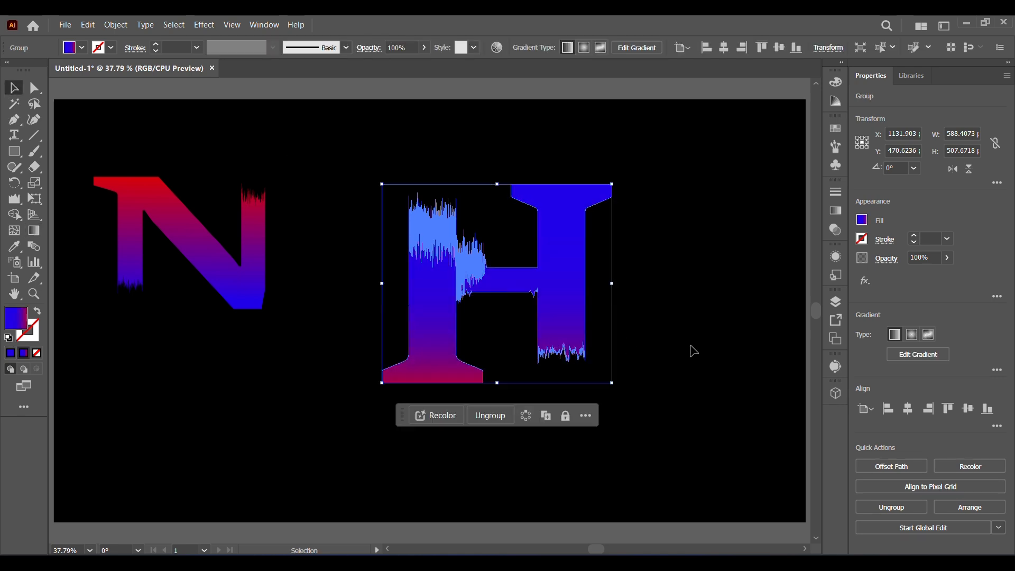
Step: Move the H so it sits against the right side of the N
left_click(686, 349)
left_click_drag(568, 337, 438, 286)
left_click(682, 341)
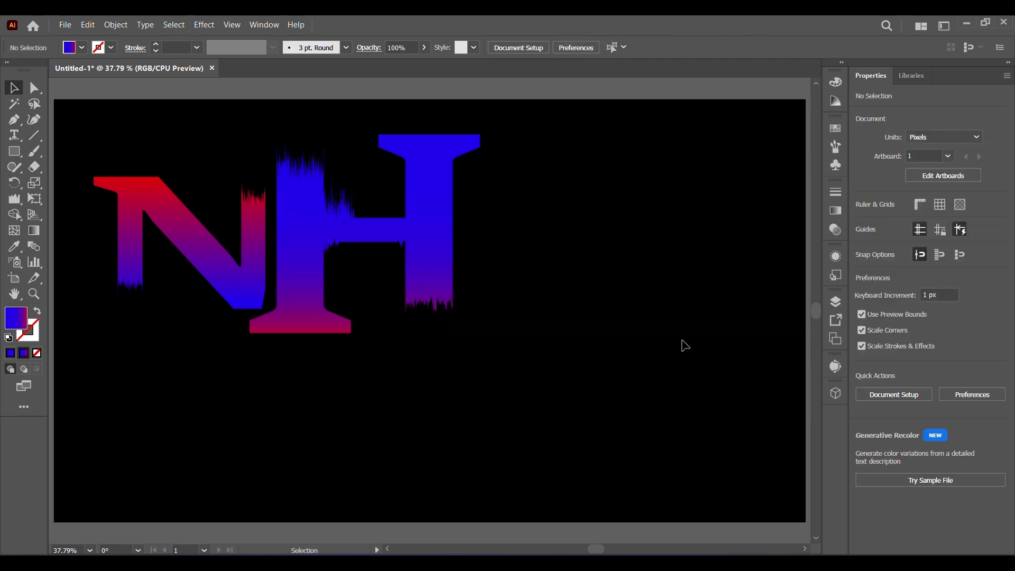
Step: Duplicate the N and place the copy to the right of the H
left_click(220, 285)
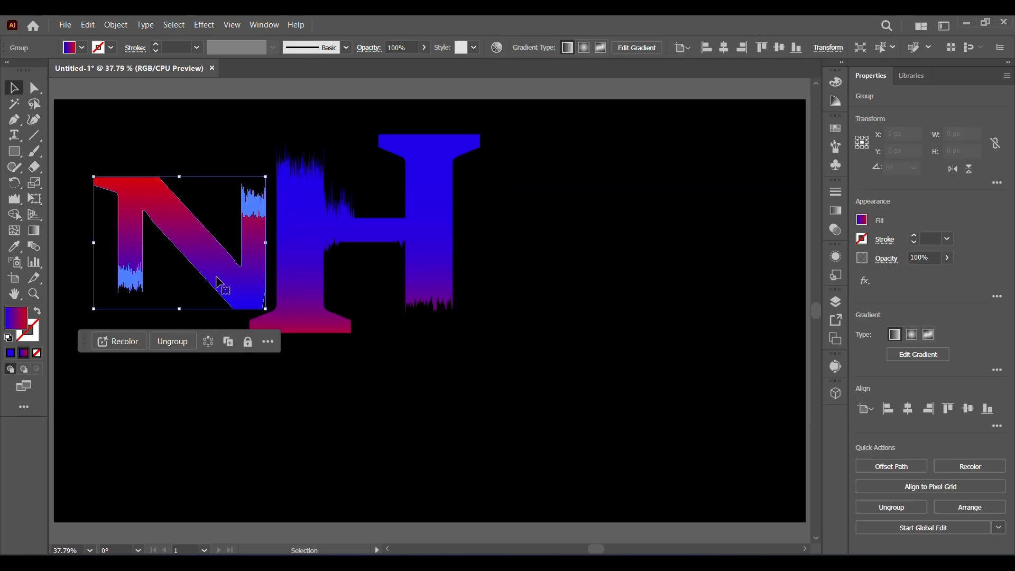
left_click_drag(233, 285, 584, 270)
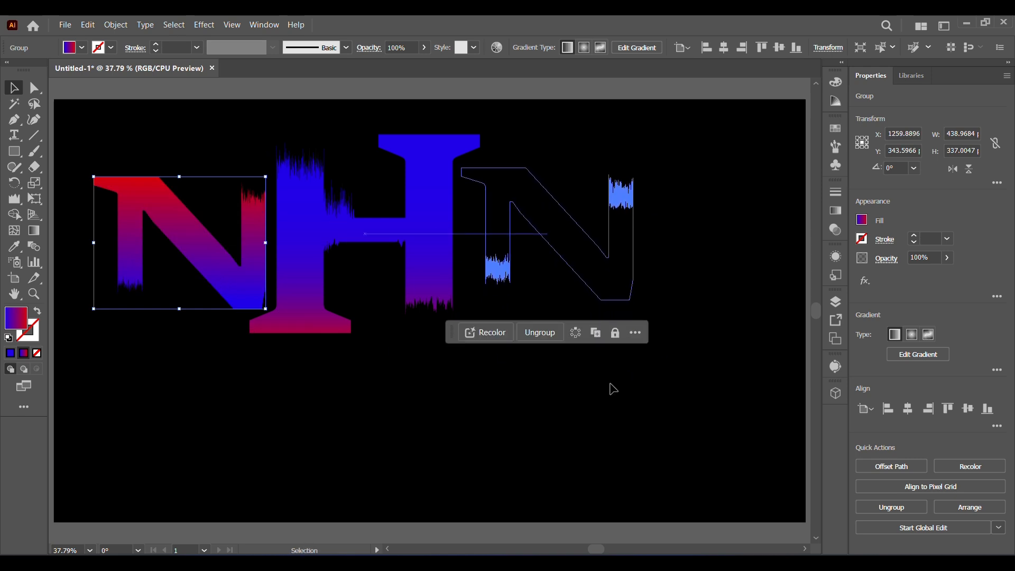
left_click(609, 422)
Step: Select all three letters, distribute them by horizontal center and align their vertical centers
left_click_drag(88, 151, 668, 389)
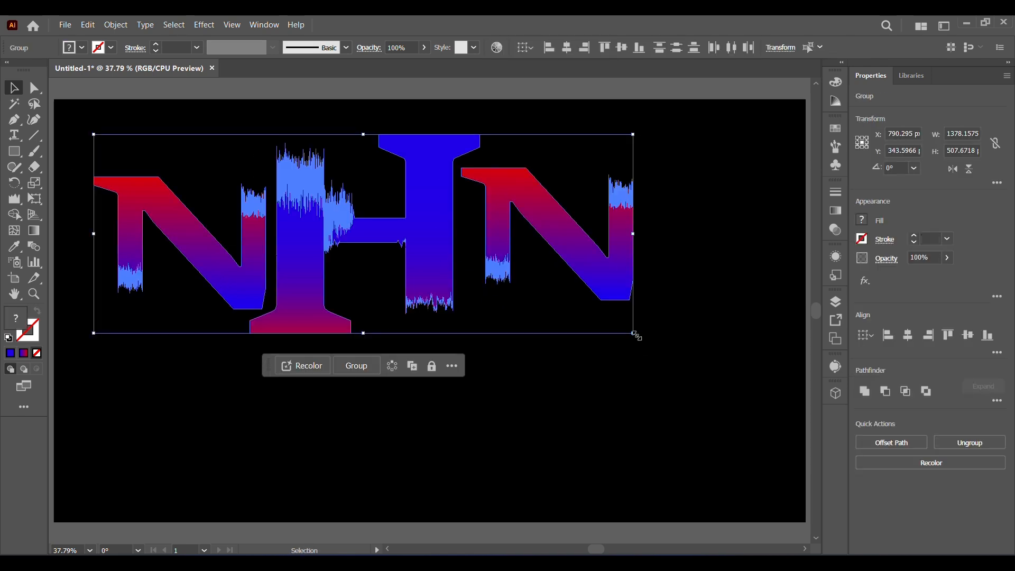
left_click(735, 48)
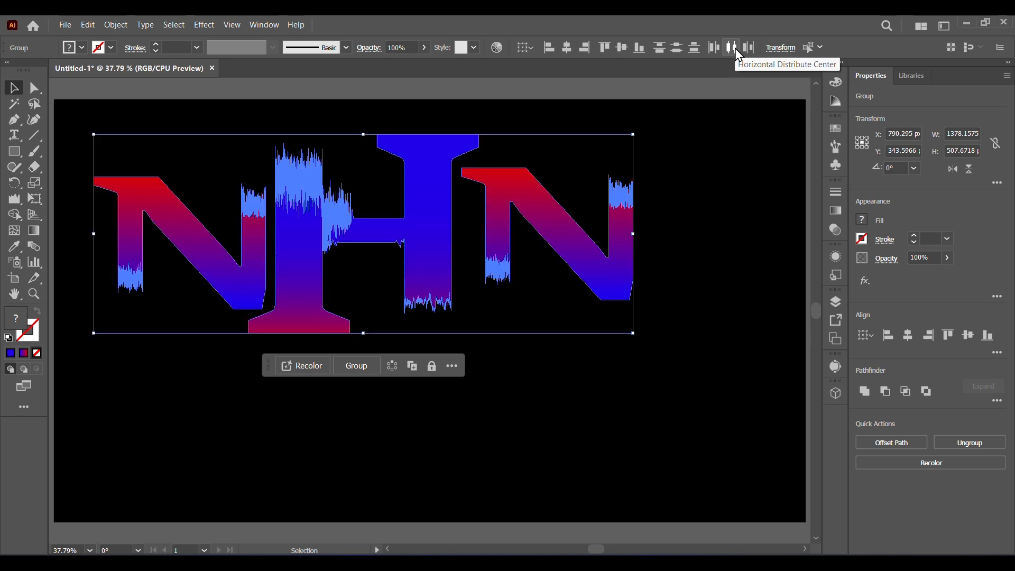
left_click(620, 48)
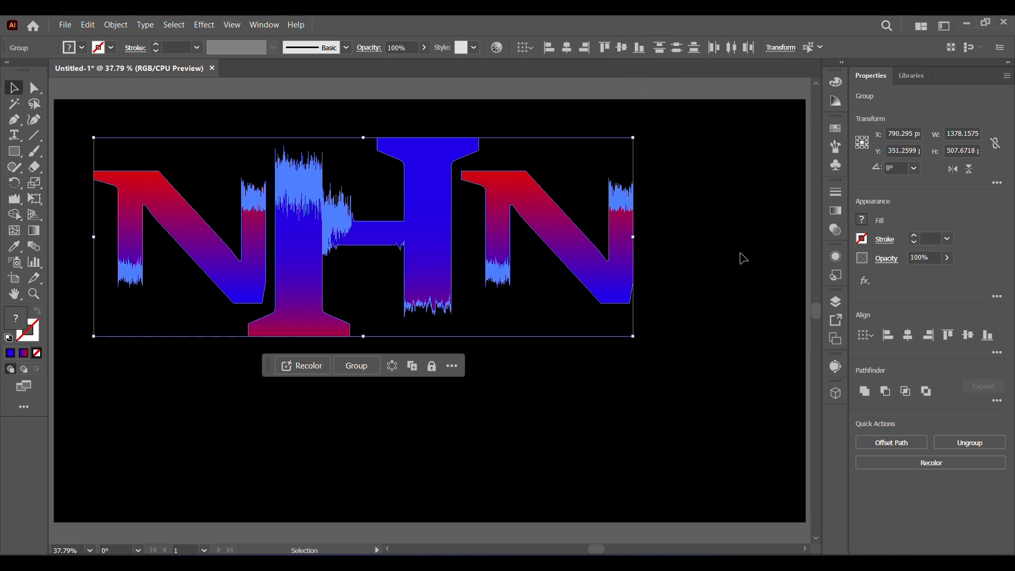
Step: Select all three letters and shift them together on the artboard
left_click(712, 332)
left_click(418, 297)
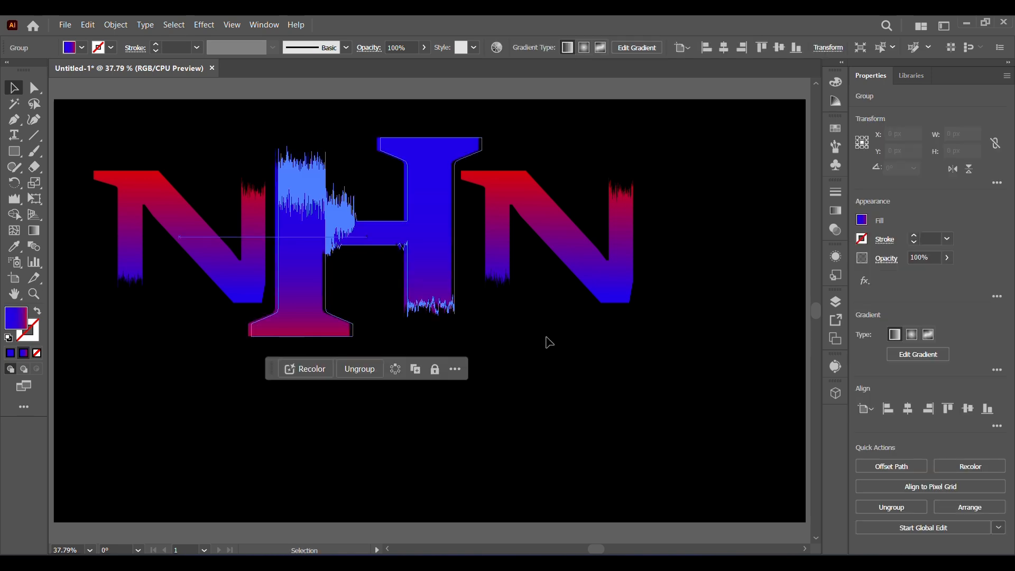
left_click_drag(98, 122, 744, 395)
left_click_drag(439, 274, 489, 337)
left_click(560, 478)
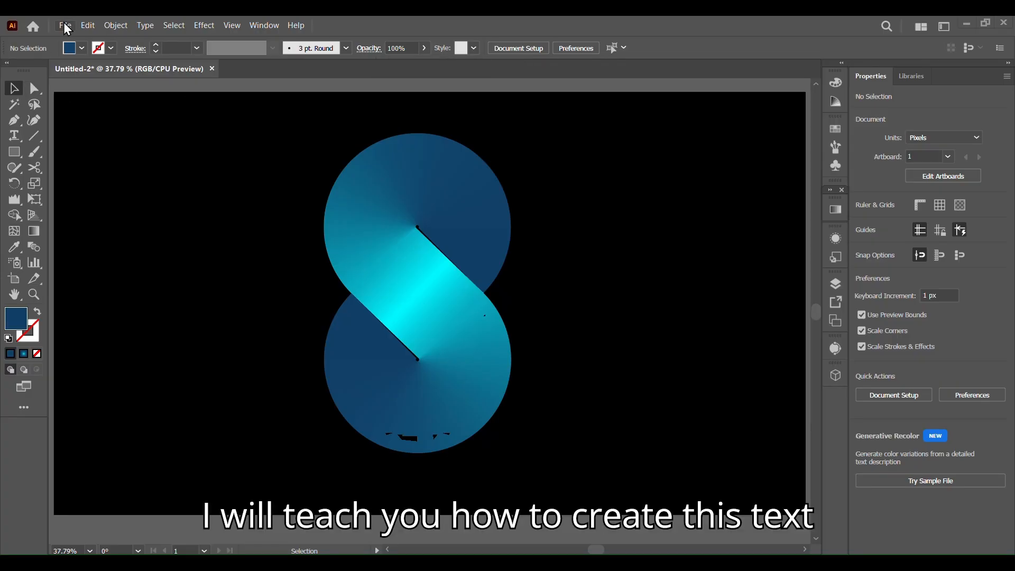
Step: Create a new blank document
left_click(65, 26)
left_click(79, 38)
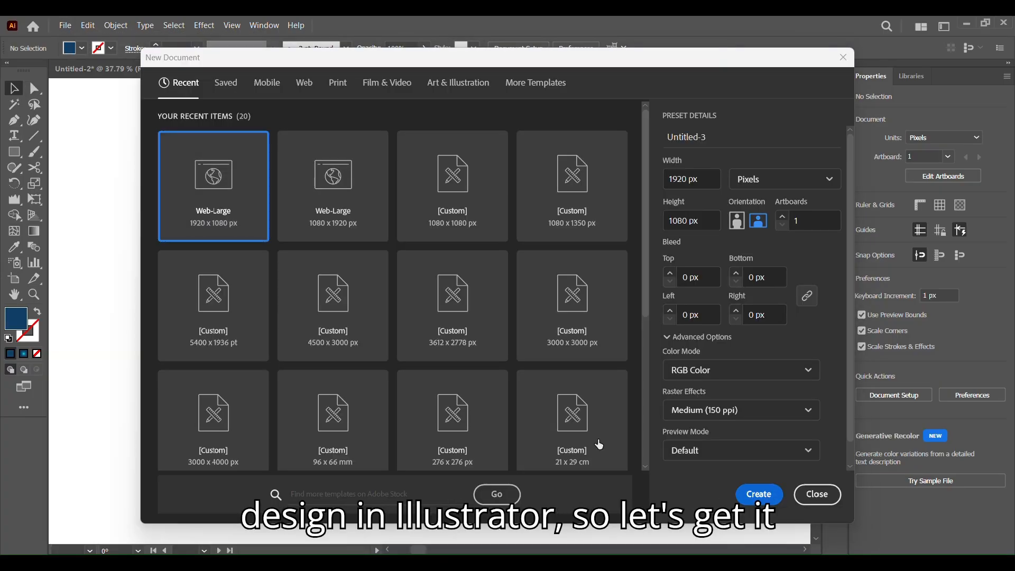
left_click(756, 491)
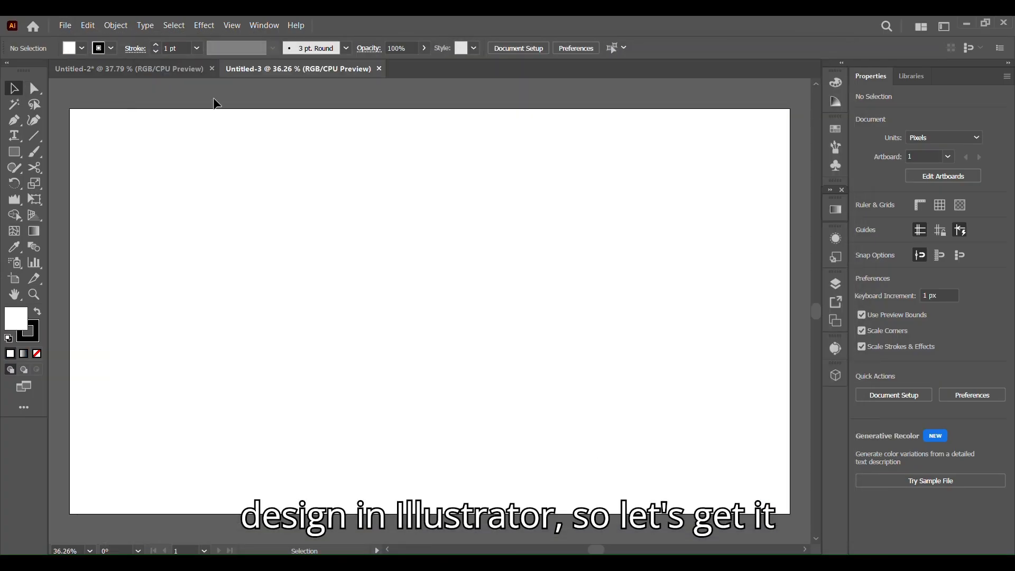
Step: Draw a rectangle covering the whole artboard, give it a black fill with no stroke, and lock it
left_click(18, 154)
left_click_drag(70, 109, 790, 513)
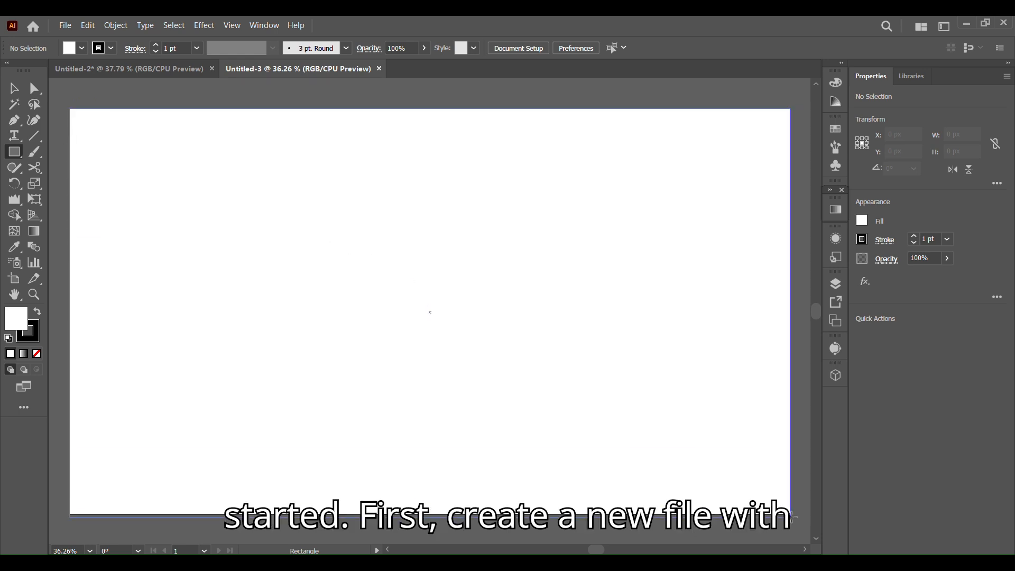
left_click(37, 353)
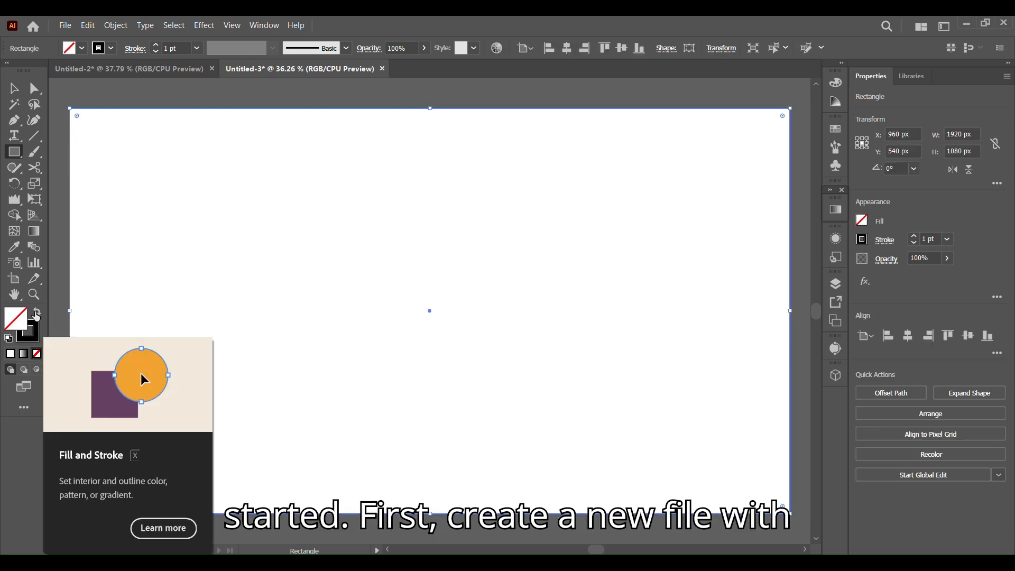
left_click(37, 312)
left_click(116, 25)
mouse_move(301, 140)
left_click(353, 135)
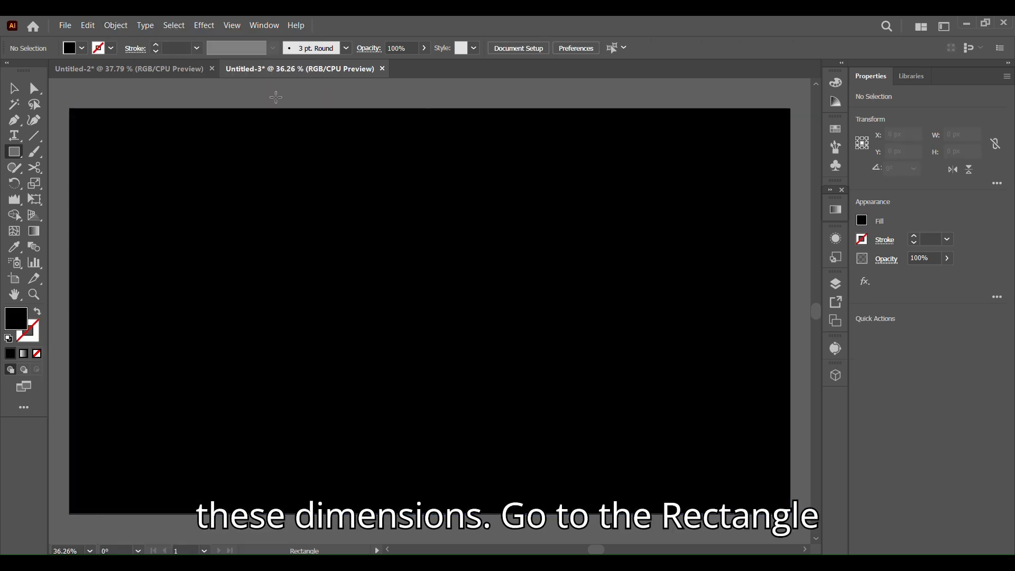
Step: Draw a circle with the Ellipse tool and move it near the artboard's center
left_click_drag(14, 152, 80, 181)
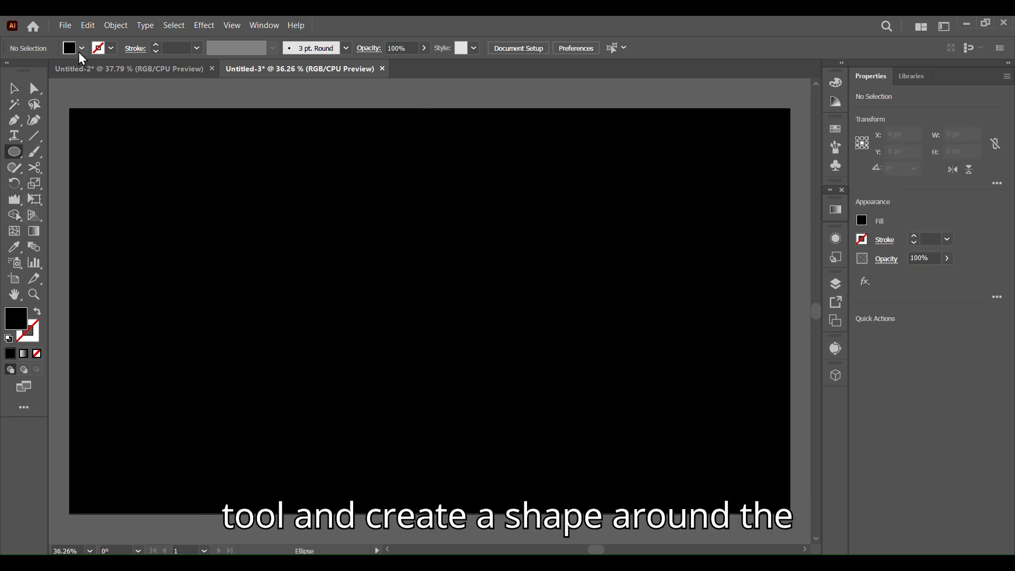
left_click(81, 49)
left_click(25, 69)
left_click(273, 215)
left_click_drag(274, 214, 417, 319)
key("v")
mouse_move(363, 301)
left_mouse_down()
mouse_move(480, 285)
mouse_move(481, 248)
left_mouse_up()
Step: Give the circle a white 277 pt stroke with no fill and resize it to about 488 px
left_click(36, 313)
left_click(155, 46)
left_click_drag(155, 45, 155, 45)
mouse_move(608, 378)
left_mouse_down()
mouse_move(476, 280)
mouse_move(512, 286)
mouse_move(485, 269)
mouse_move(540, 322)
left_mouse_up()
left_click_drag(156, 47, 155, 47)
Step: Cut the circle at its left and bottom anchors with the Scissors tool and delete the lower-left quarter
key("c")
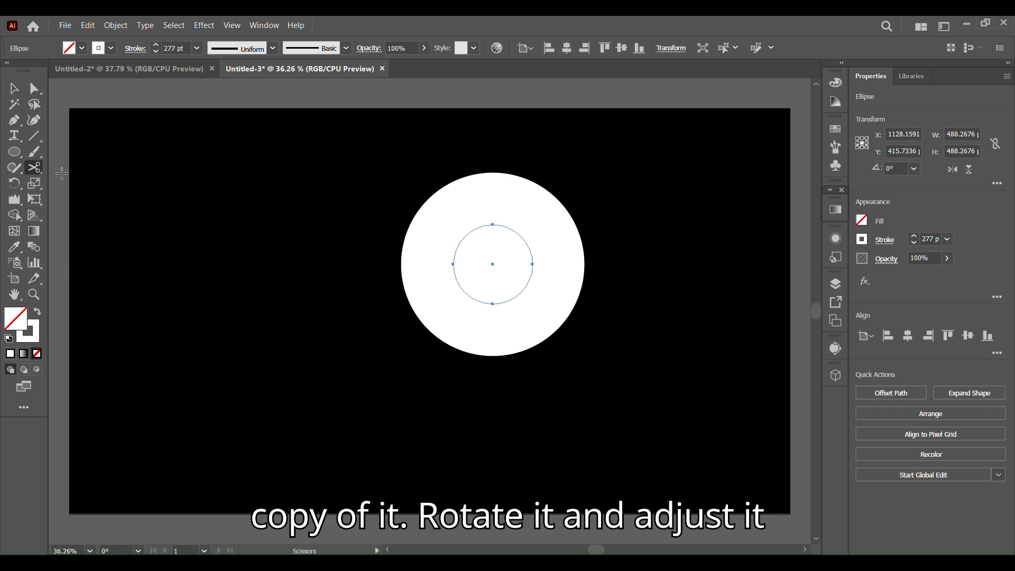
left_click(452, 264)
left_click(492, 303)
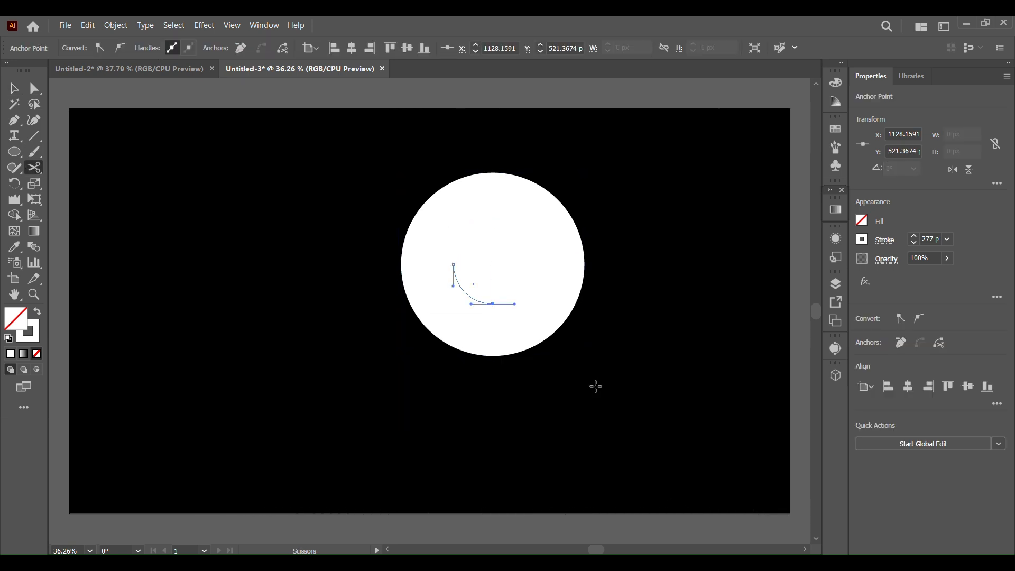
key("Delete")
left_click(14, 91)
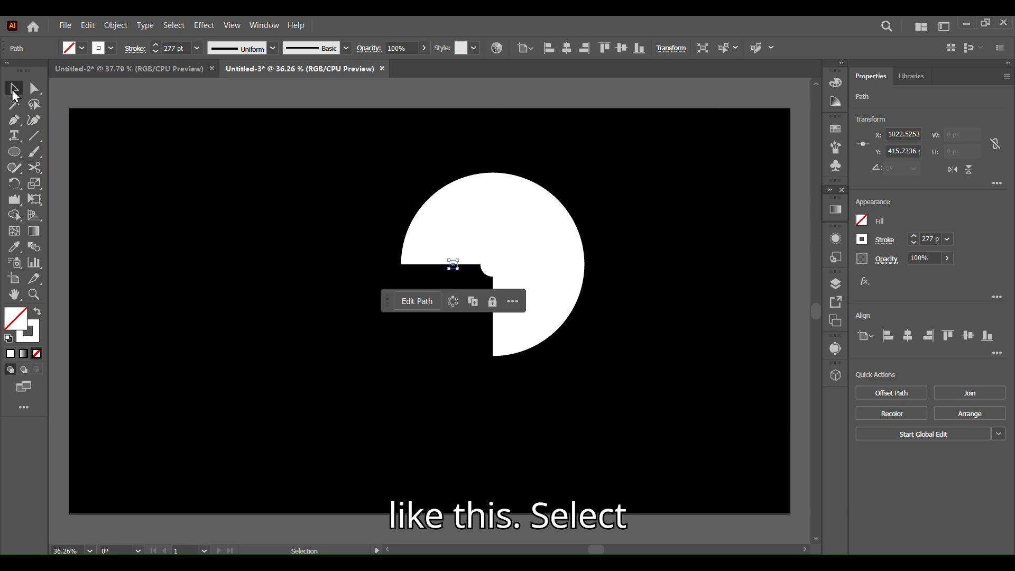
Step: Duplicate the cut arc and offset the copy down and to the left
key("ctrl+shift+a")
left_click(504, 282)
left_click(317, 152)
left_click(525, 294)
left_click_drag(525, 294, 453, 360)
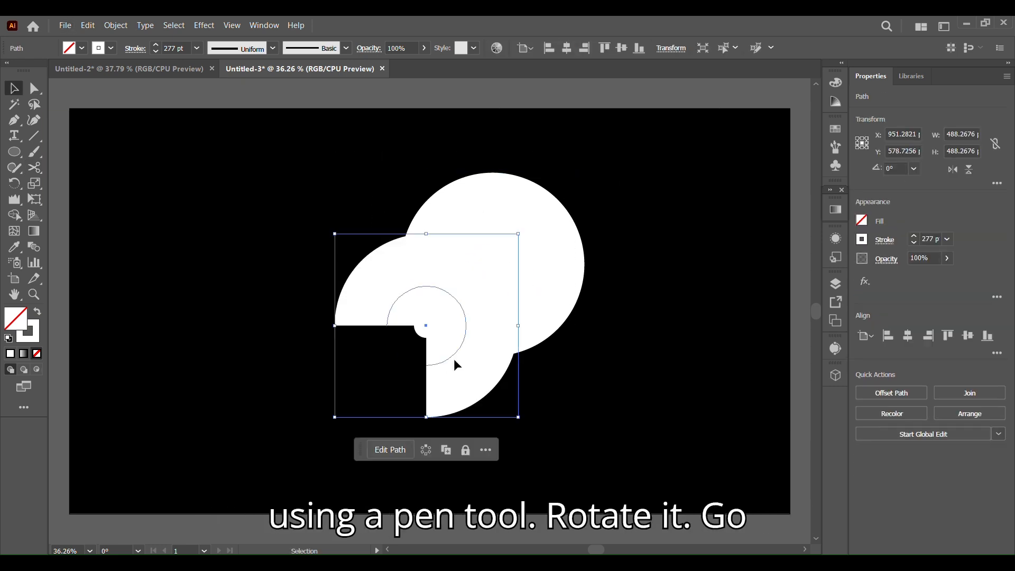
Step: Rotate the copied arc to 180° and nudge it down-left into place
left_click_drag(519, 418, 298, 324)
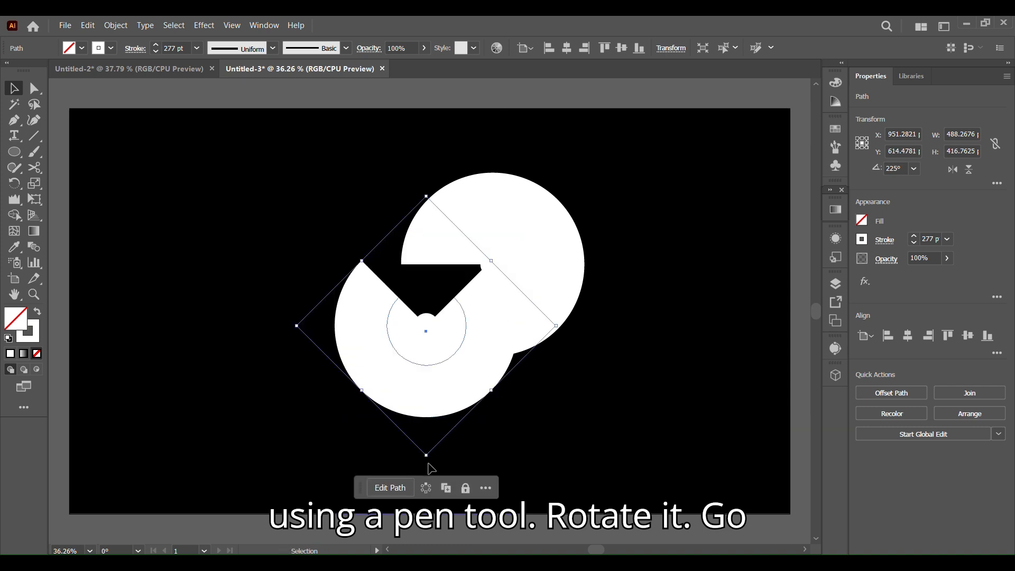
left_click_drag(543, 390, 544, 395)
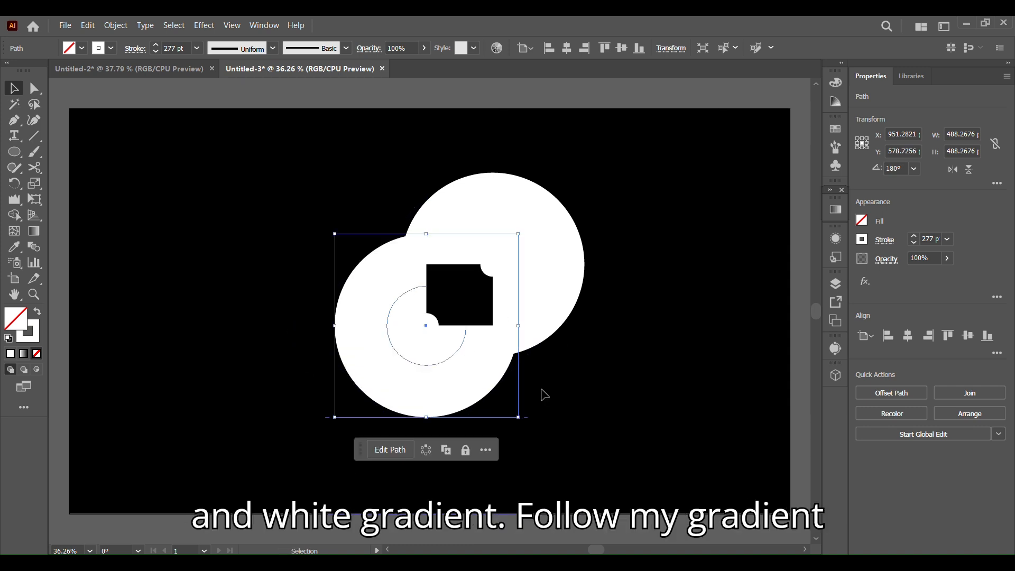
left_click_drag(429, 365, 403, 390)
left_click(404, 394)
left_click_drag(403, 390, 400, 393)
scroll(471, 363, "up", 3)
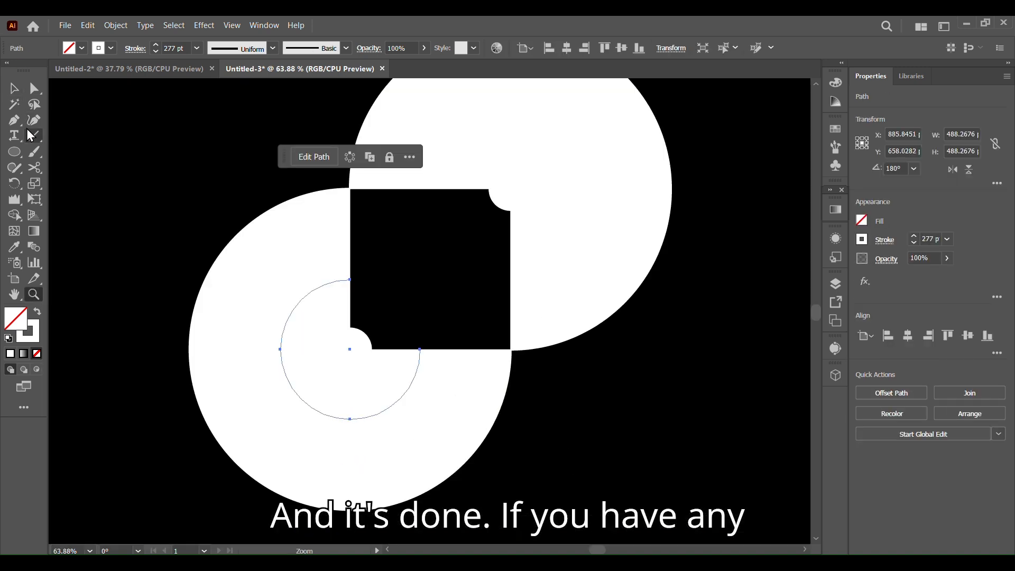
left_click(391, 404)
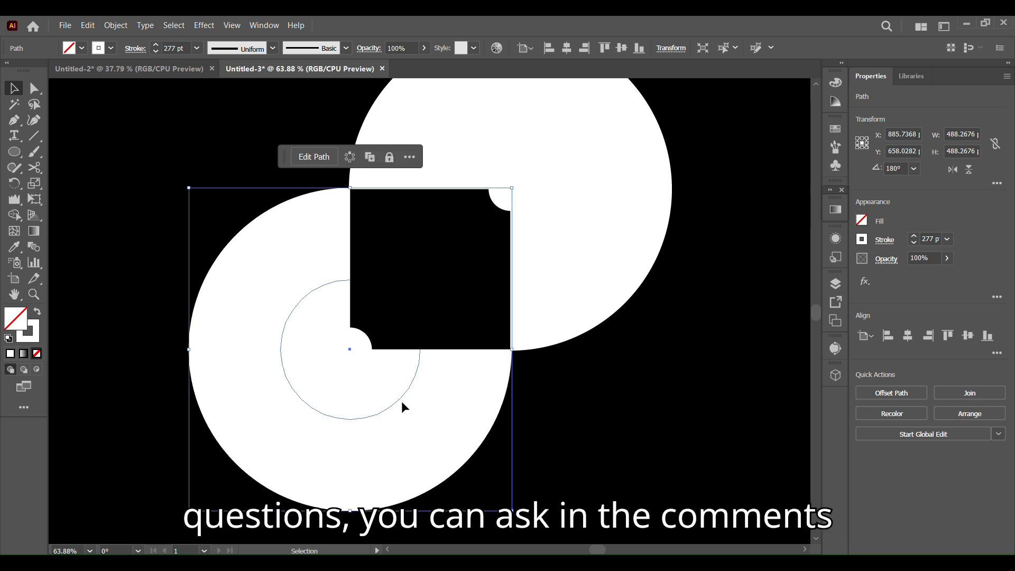
Step: Select both arcs and join their open ends with a straight Pen-tool segment into a single S-shaped path
left_click(678, 413)
left_click_drag(173, 96, 449, 338)
key("p")
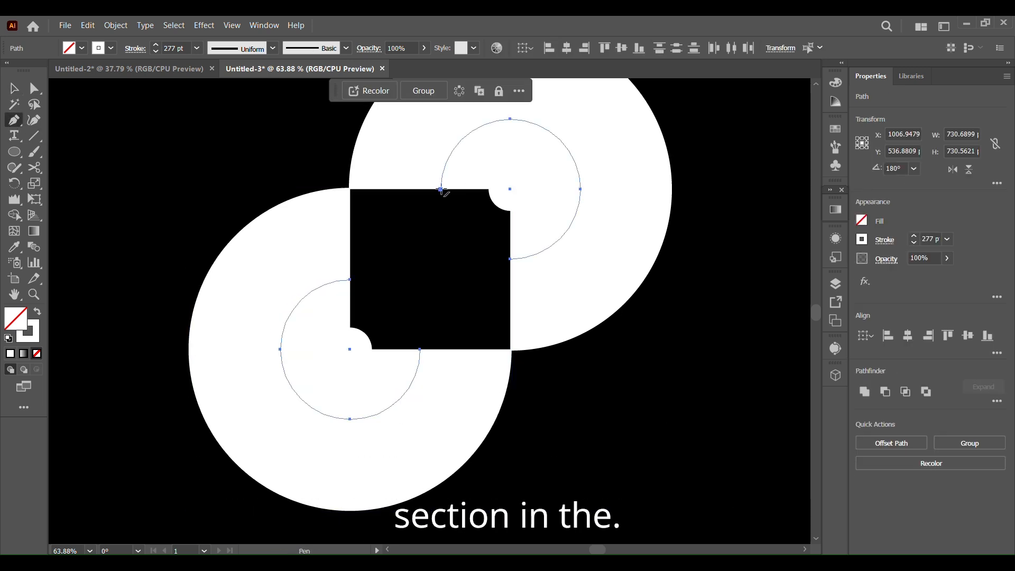
left_click(440, 189)
left_click(419, 349)
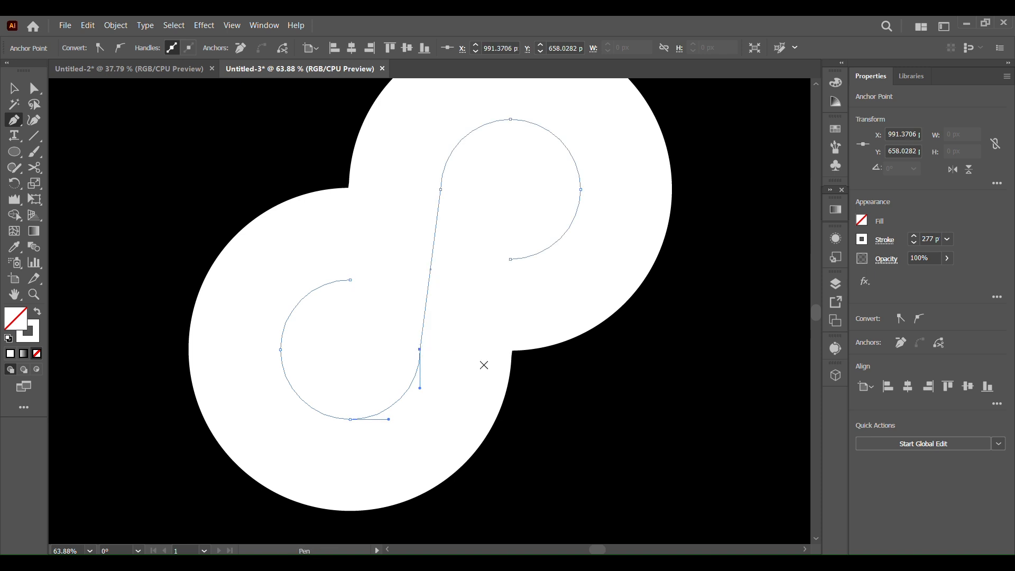
Step: Fit the artboard on screen and rotate the S path to 45°
left_click(14, 88)
left_click(90, 551)
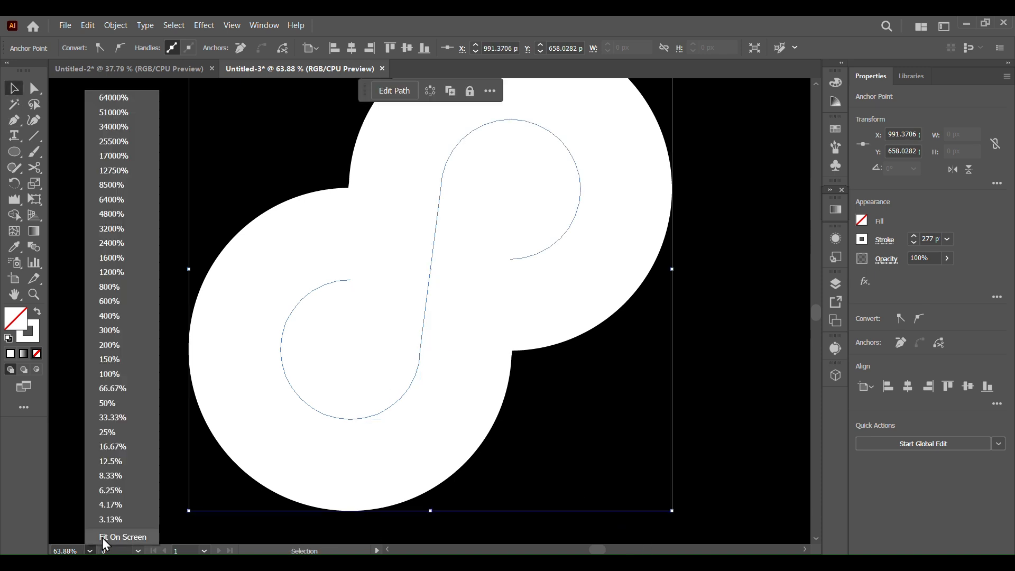
left_click(116, 535)
left_click_drag(596, 457, 646, 368)
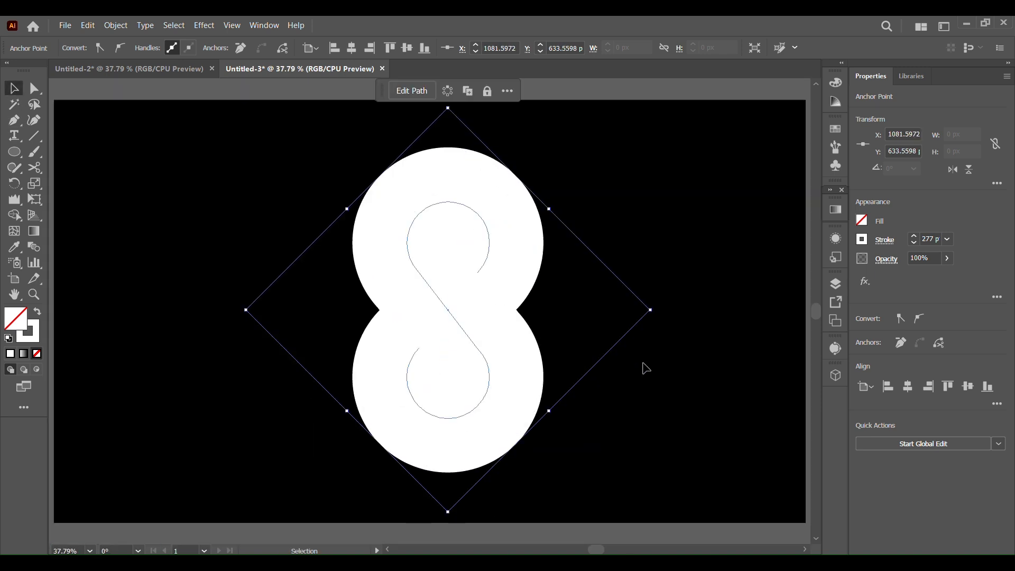
Step: Apply a gradient to the S path's stroke, sampling the light and dark blue swatches for its color stops
left_click(672, 401)
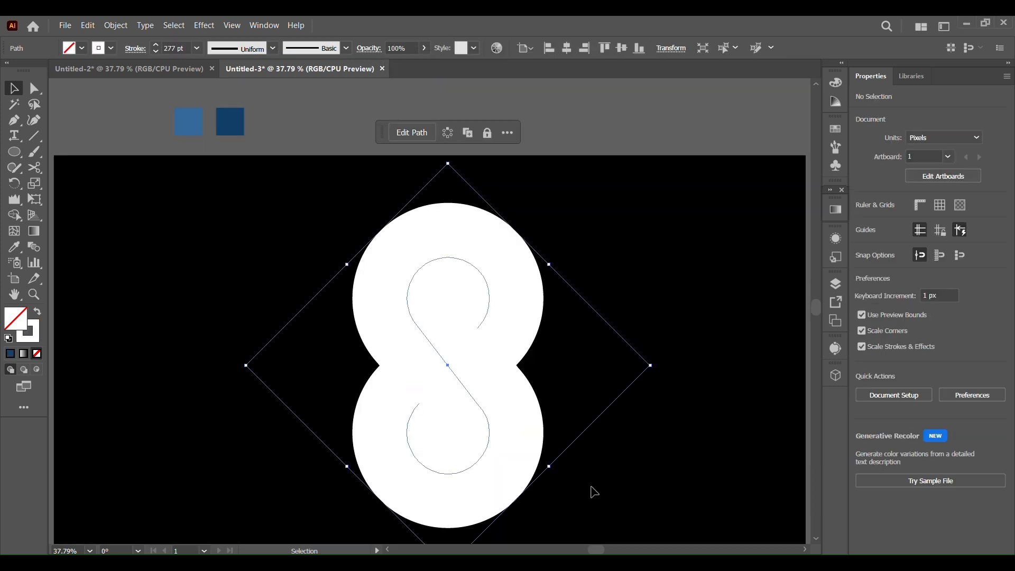
left_click(836, 211)
left_click(692, 296)
left_click(680, 328)
left_click(682, 353)
left_click(188, 122)
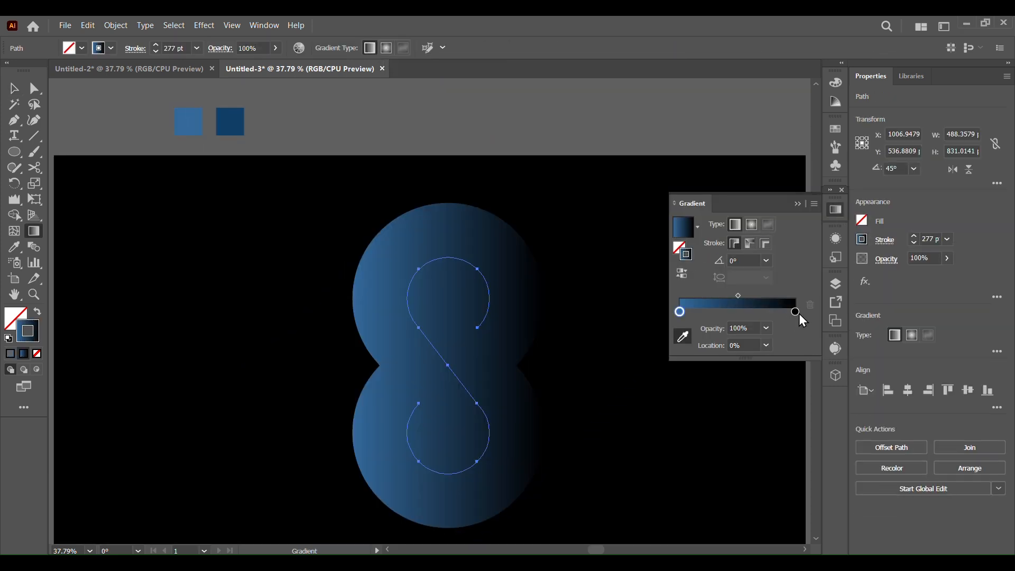
left_click(682, 336)
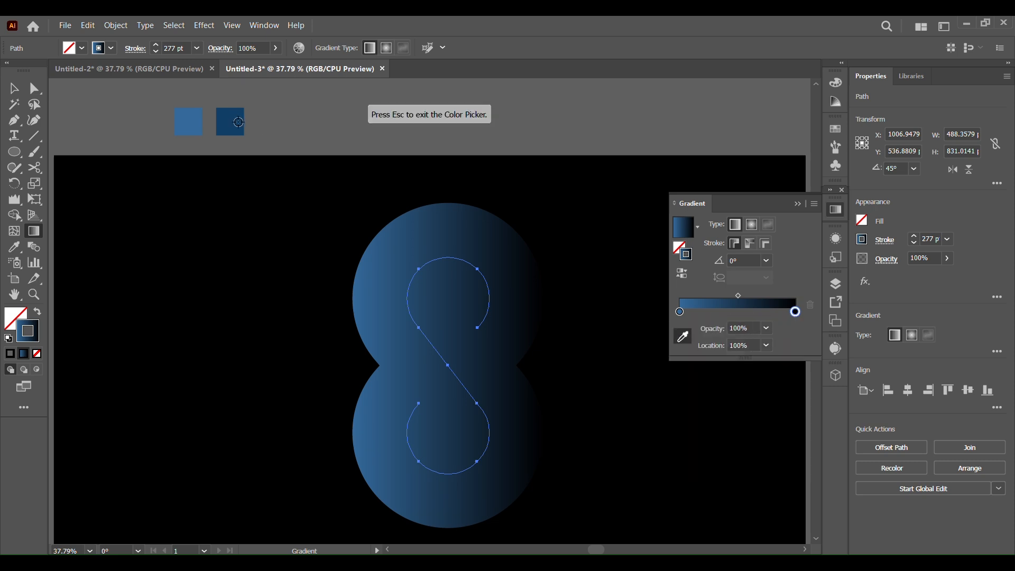
left_click(230, 121)
Step: Make the stroke gradient radial, applied along the stroke, with the midpoint moved to about 25%
left_click(751, 225)
left_click(750, 243)
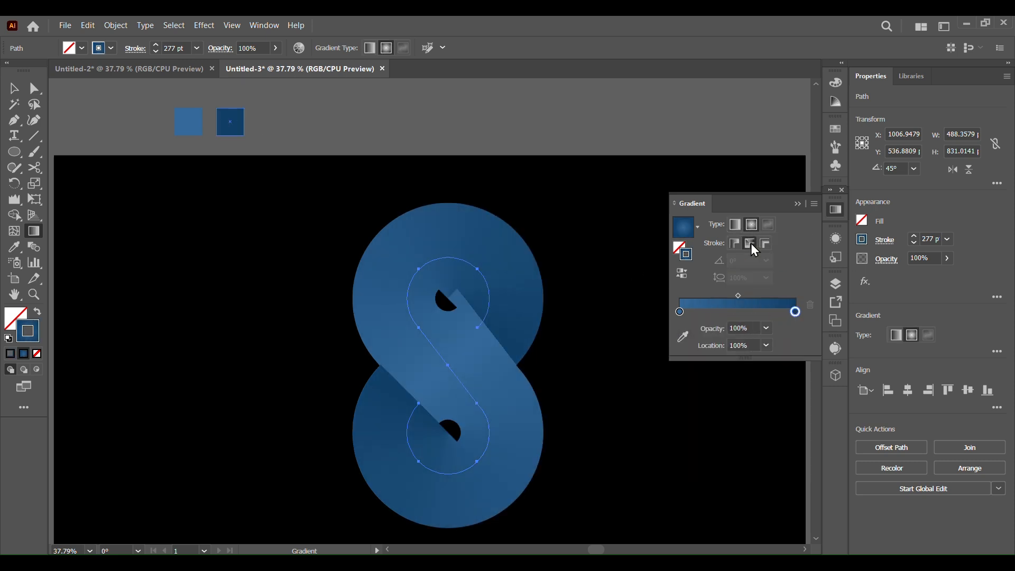
mouse_move(739, 295)
left_mouse_down()
mouse_move(717, 301)
mouse_move(763, 297)
mouse_move(709, 299)
left_mouse_up()
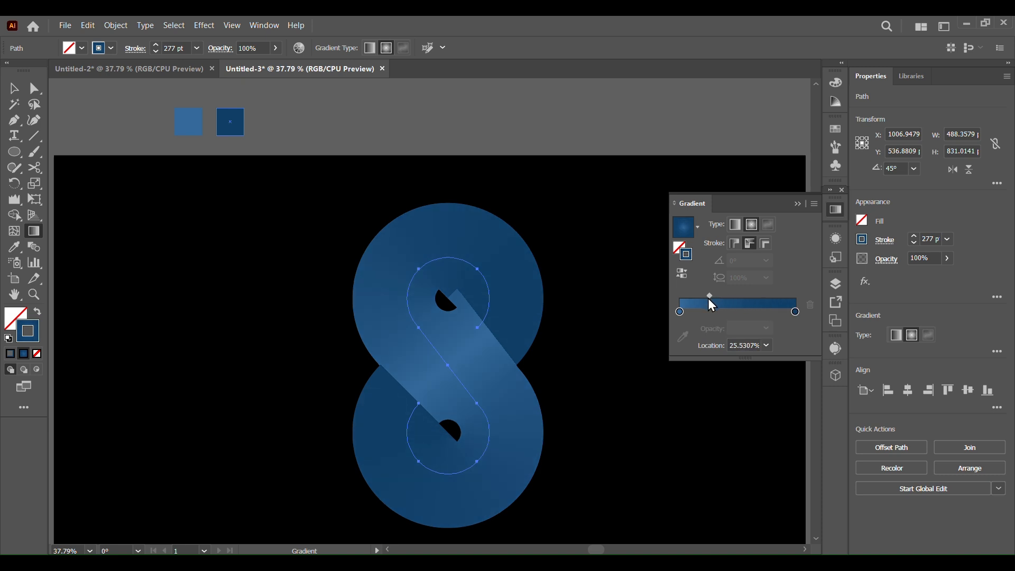
Step: Brighten the first gradient stop to the cyan 34C7F4 (R 52, G 199, B 244)
double_click(679, 312)
left_click_drag(713, 386, 737, 385)
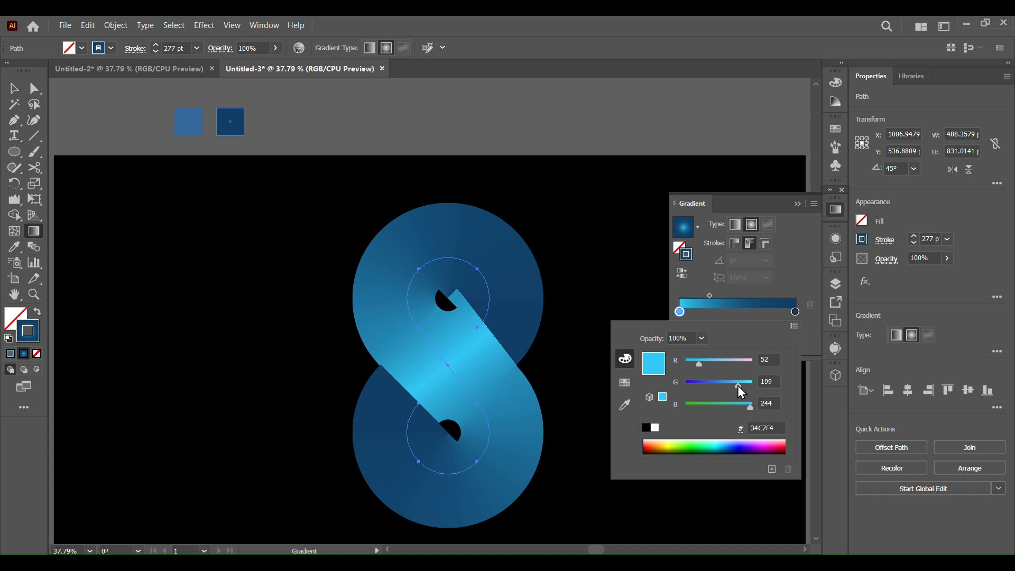
left_click(754, 256)
left_click(5, 89)
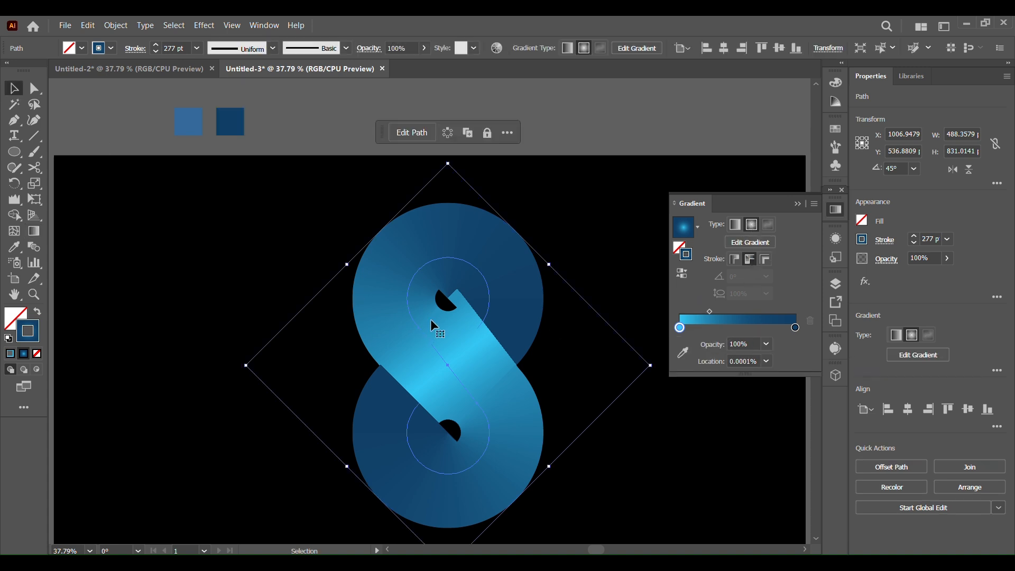
Step: Reduce the S path's stroke weight to 205 pt and collapse the Gradient panel
left_click(155, 45)
left_click(156, 52)
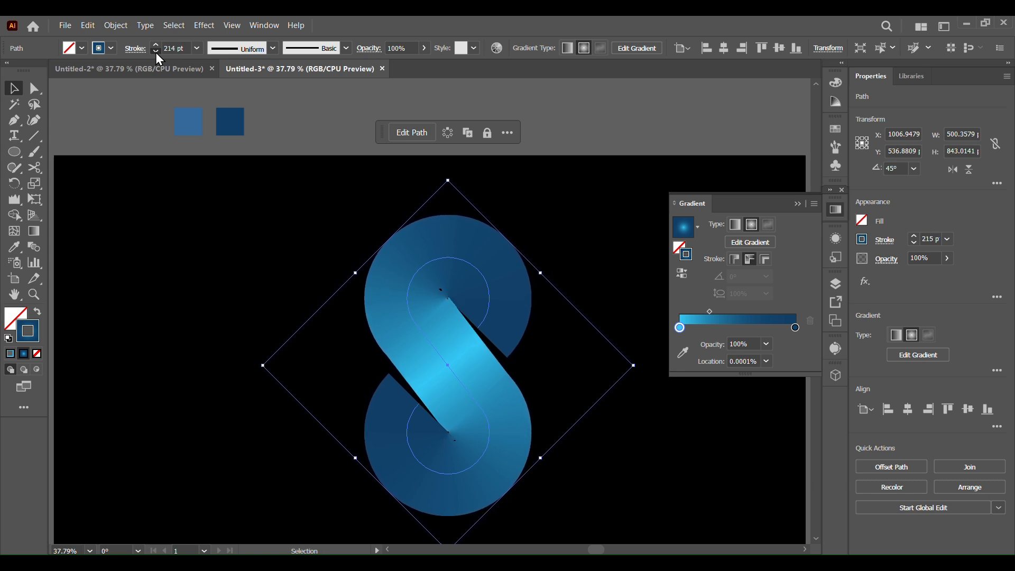
left_click(797, 203)
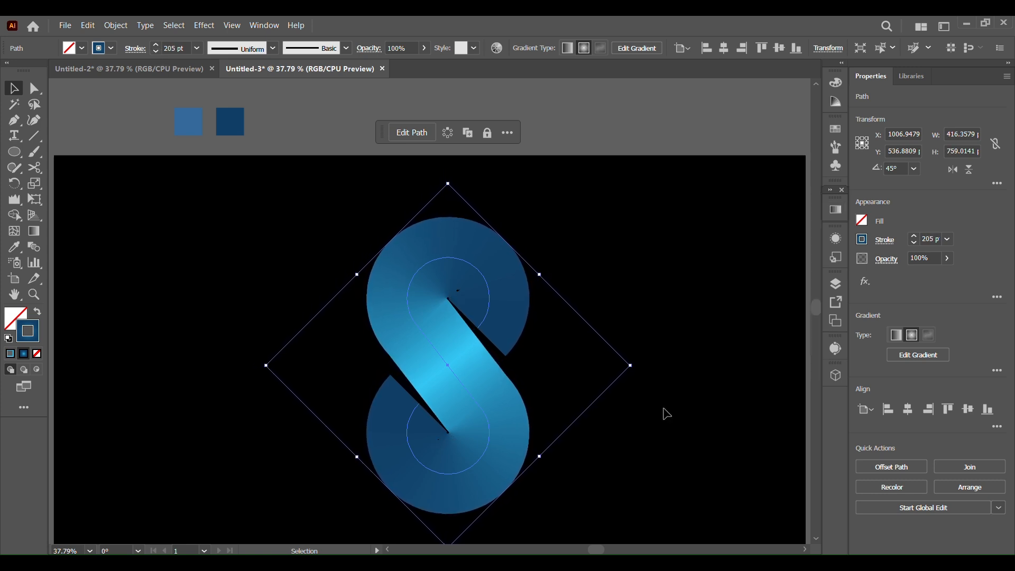
Step: Move the S logo to the artboard's horizontal center at X 960 px and fit the view on screen
left_click_drag(471, 392, 453, 374)
left_click(89, 551)
left_click(106, 537)
left_click(636, 442)
left_click(465, 436)
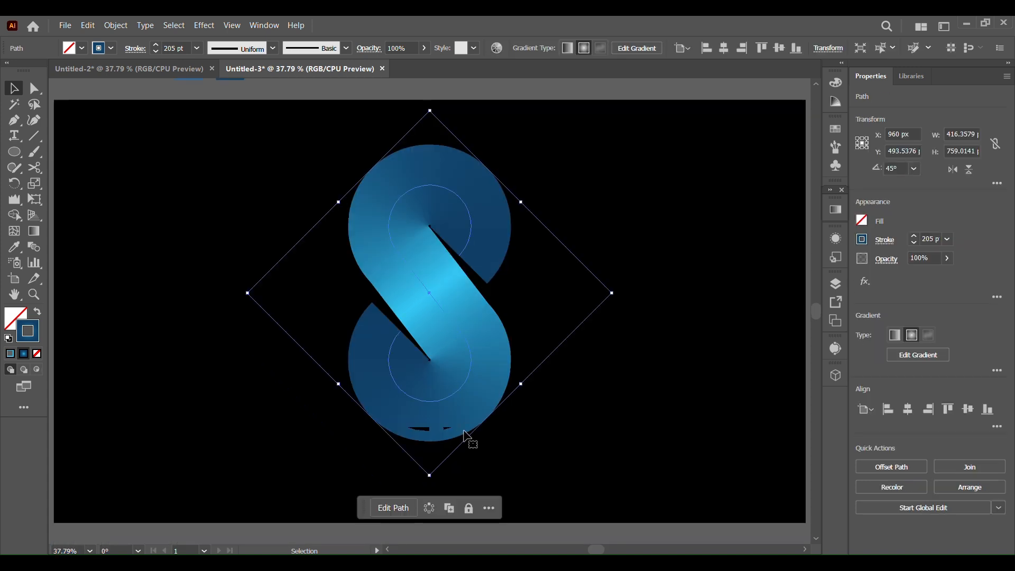
Step: Fine-tune the S path's stroke weight down to 203 pt
left_click(156, 45)
left_click(686, 404)
left_click(491, 370)
left_click(155, 52)
left_click(156, 52)
left_click(156, 52)
left_click(156, 52)
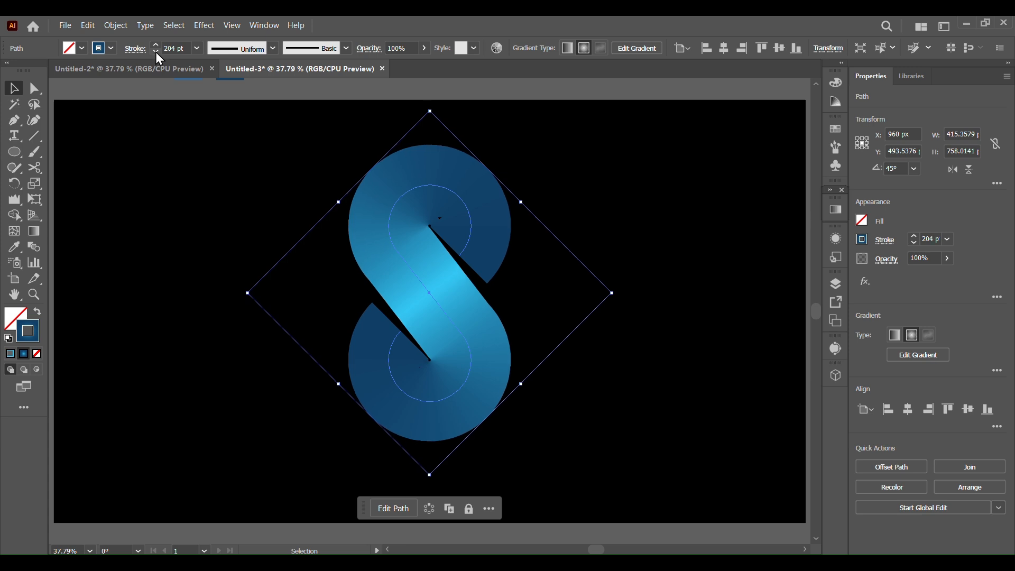
left_click(706, 420)
left_click(418, 342)
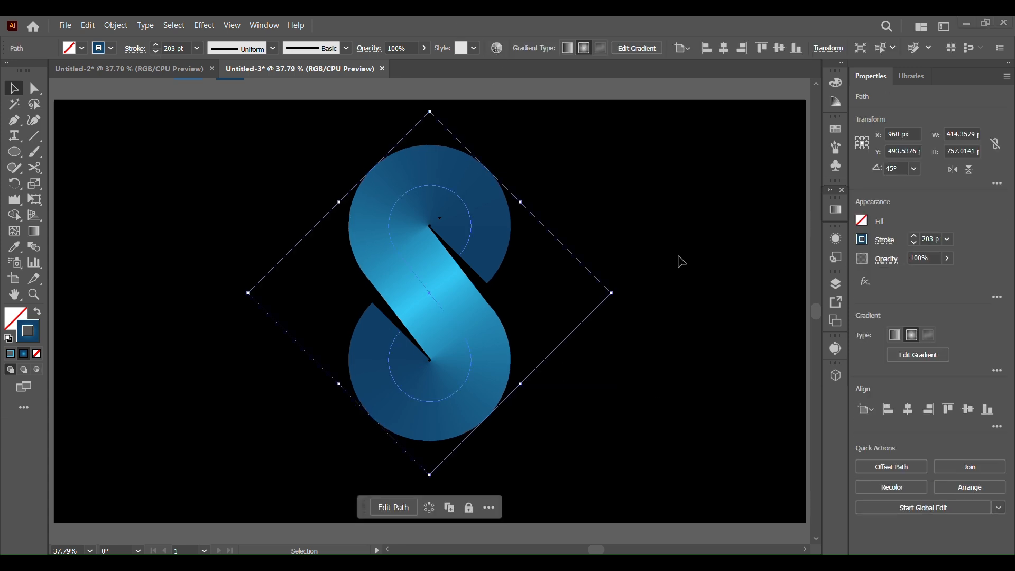
right_click(477, 277)
key("Escape")
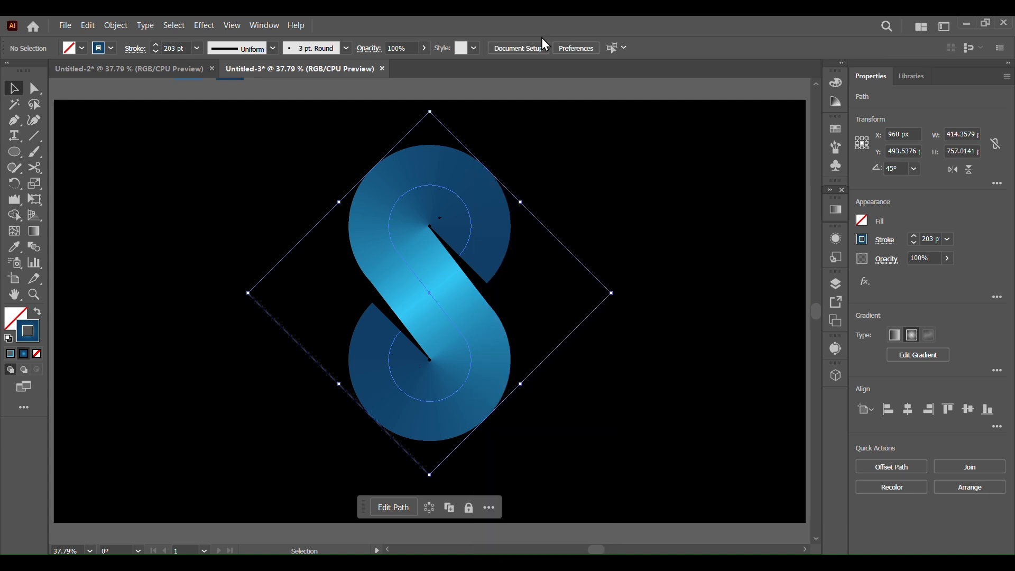